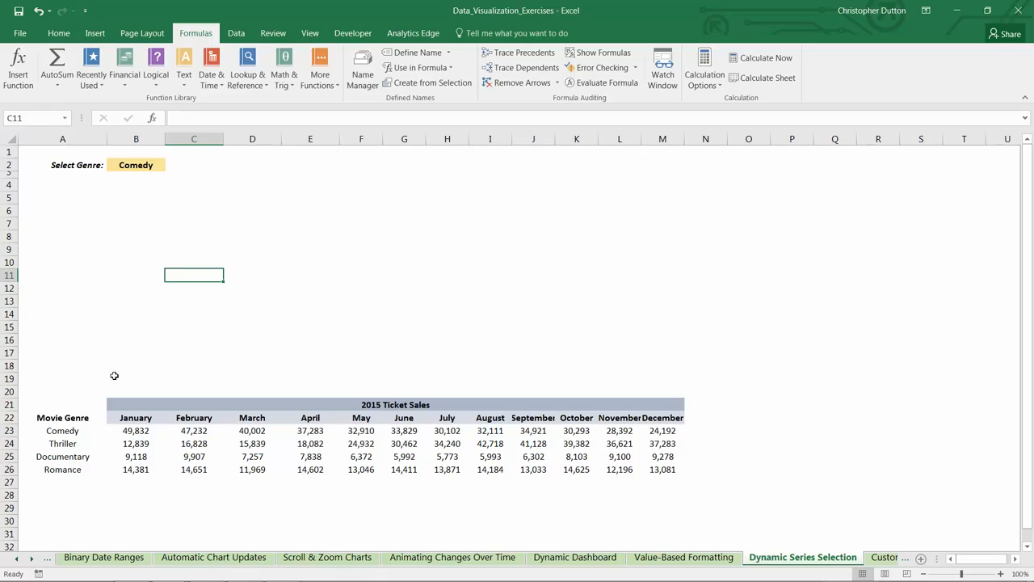
Step: Examine the genre options offered by the selector in B2 and the movie genre names in A23:A26
left_click(144, 166)
left_click(170, 165)
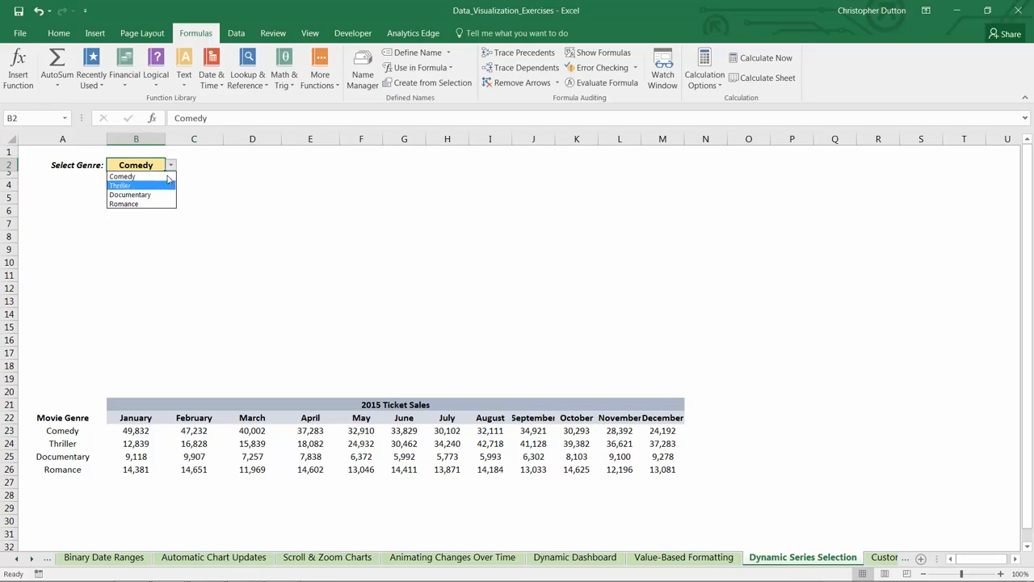
left_click(171, 167)
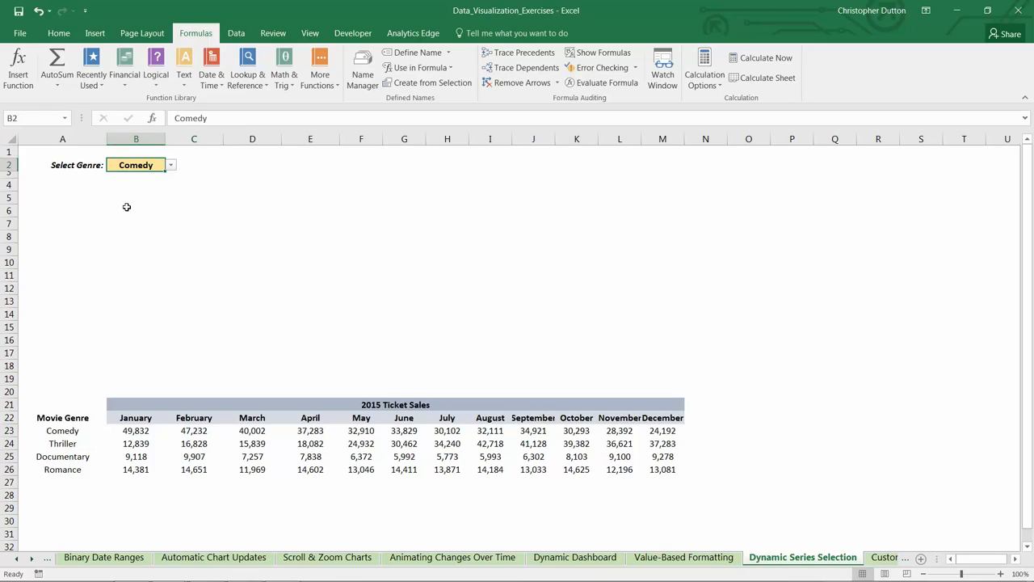
left_click(126, 207)
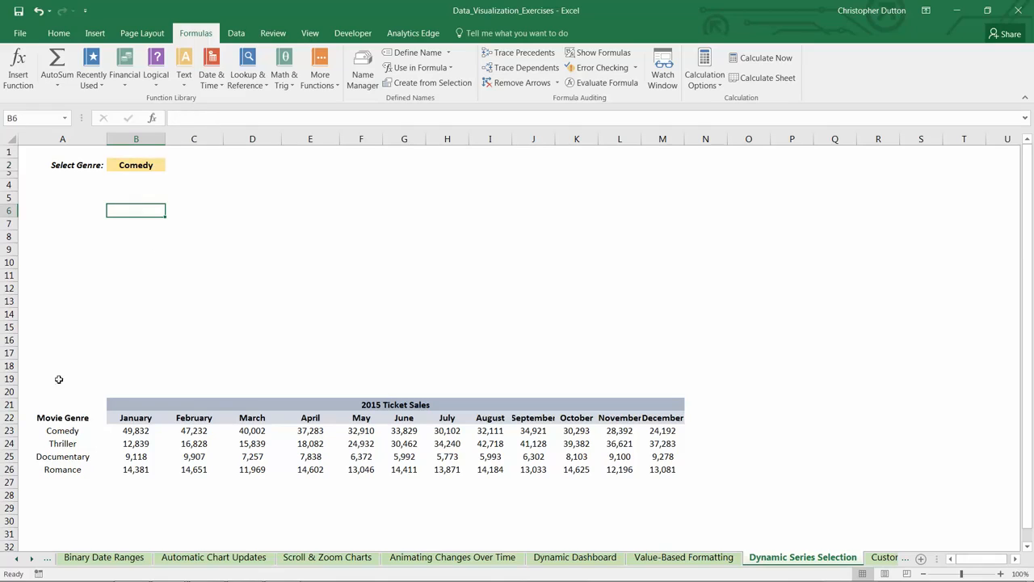
left_click_drag(58, 430, 67, 470)
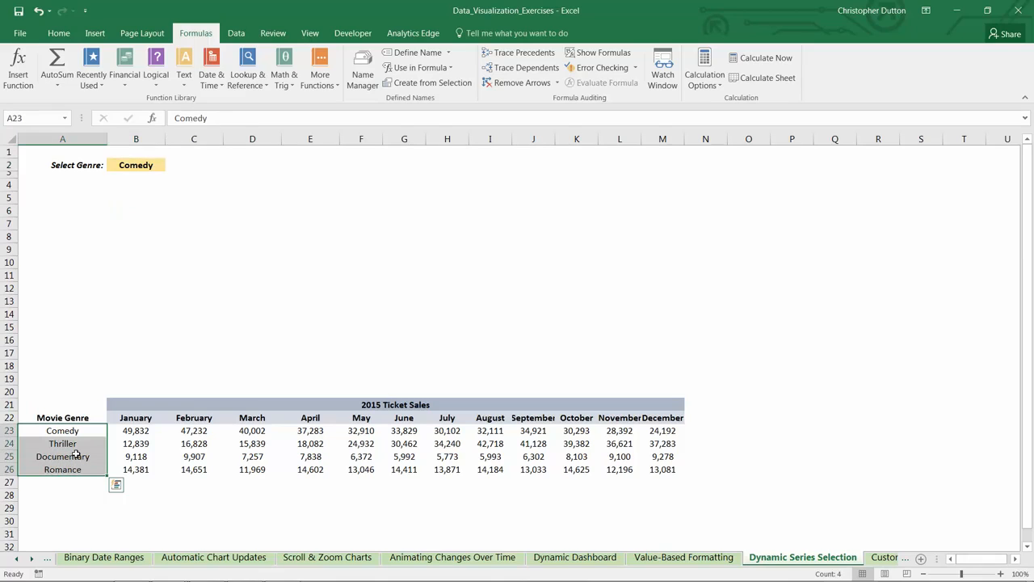
left_click(155, 165)
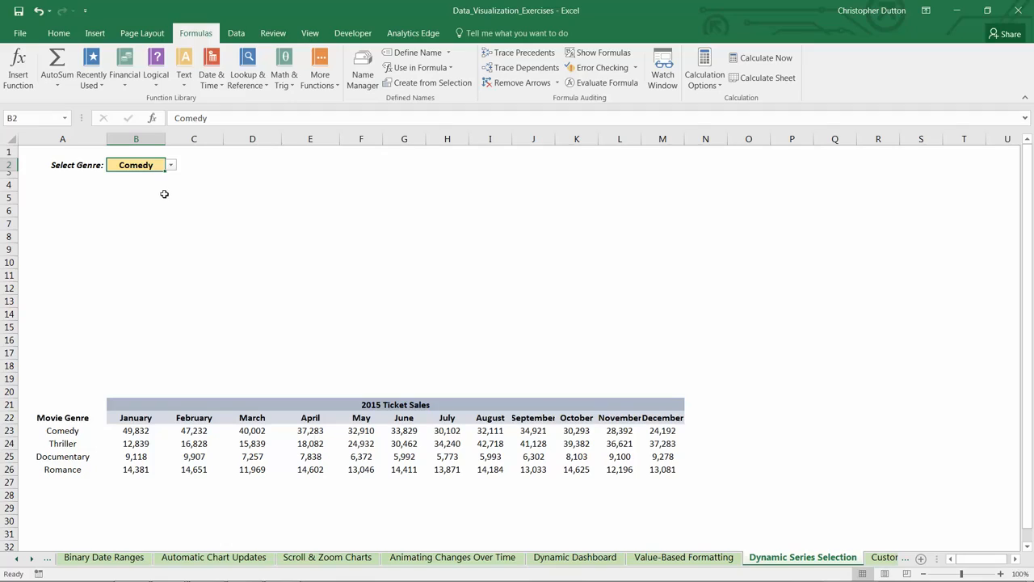
left_click(171, 165)
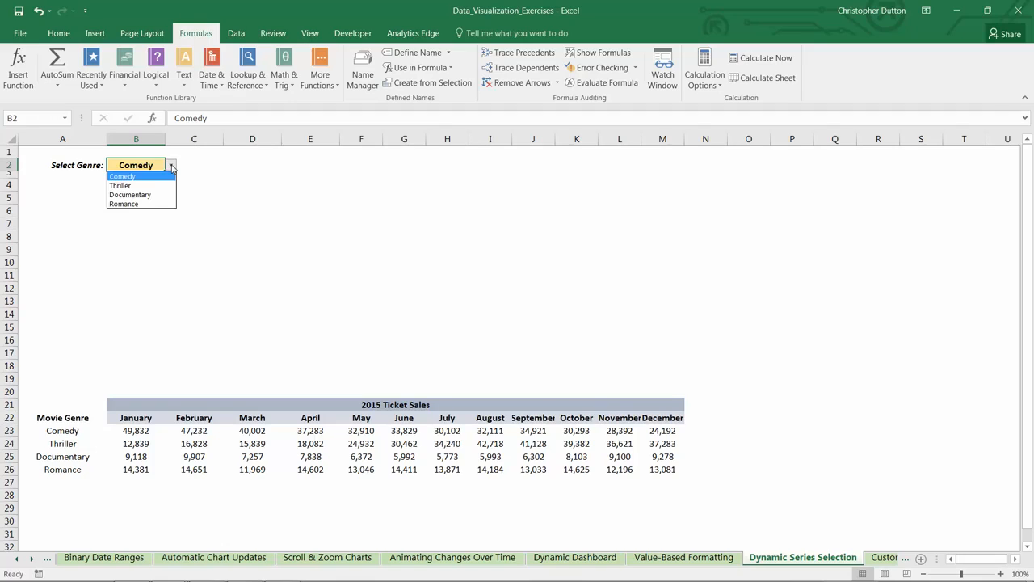
left_click(172, 167)
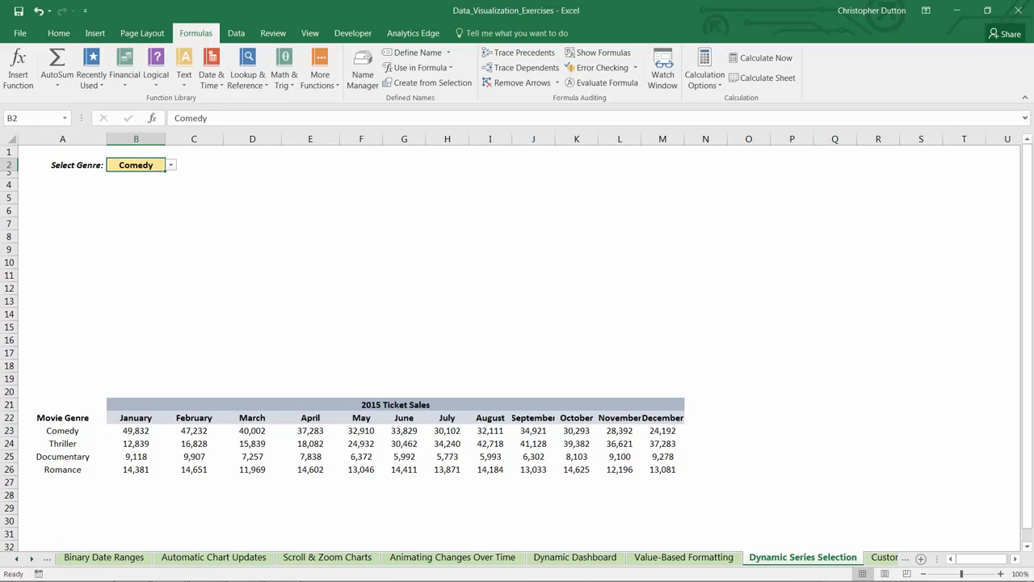
left_click(169, 165)
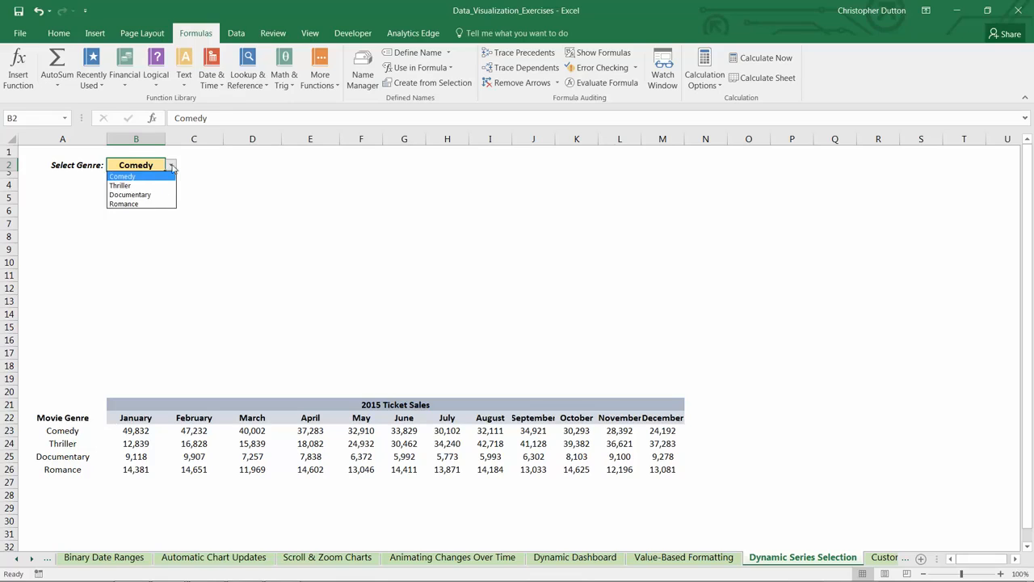
left_click(170, 172)
Step: Copy the Comedy label from A23 into A28 and A29 below the ticket sales table
scroll(187, 211, "down", 5)
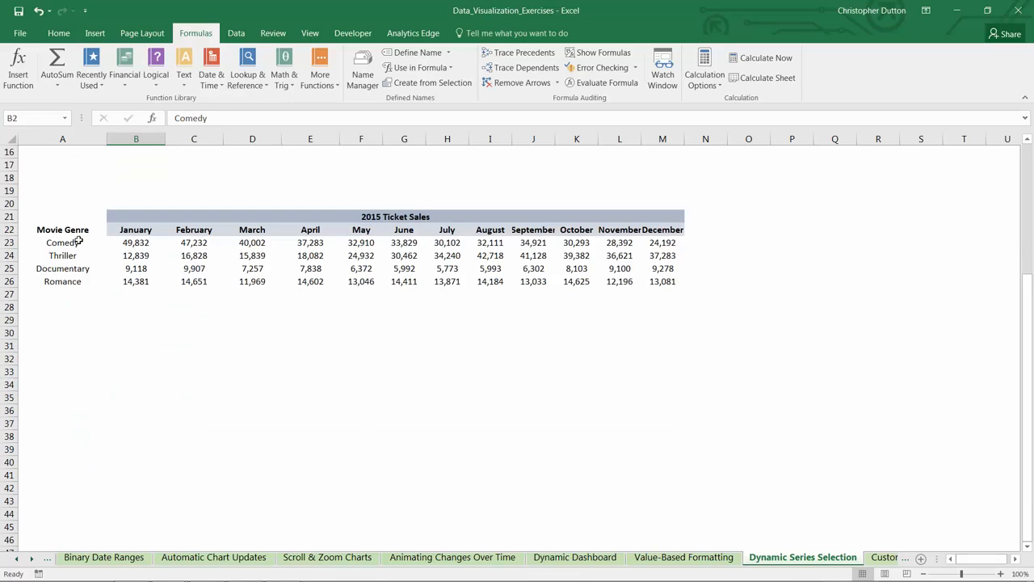
left_click(64, 242)
key("ctrl+c")
left_click(62, 307)
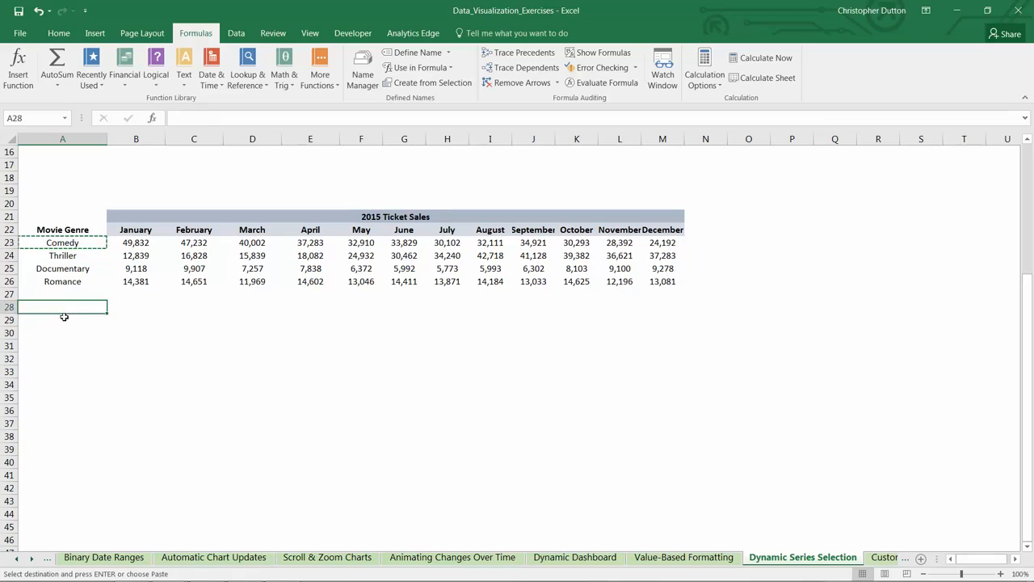
key("ctrl+v")
left_click(64, 320)
key("ctrl+v")
Step: Copy the Thriller label from A24 into A30 and A31
left_click(65, 255)
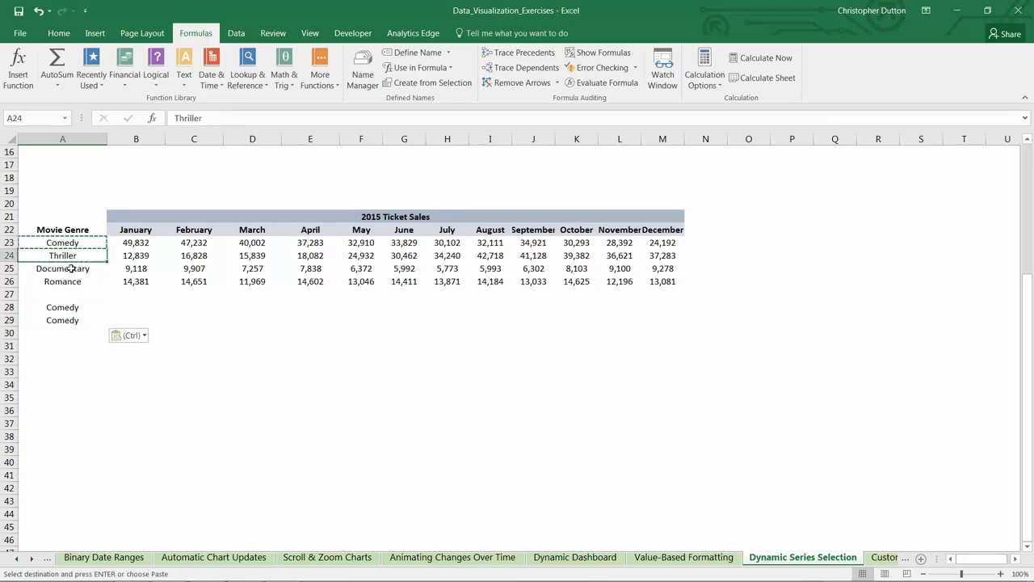
key("ctrl+c")
left_click(68, 333)
key("ctrl+v")
left_click(68, 346)
key("ctrl+v")
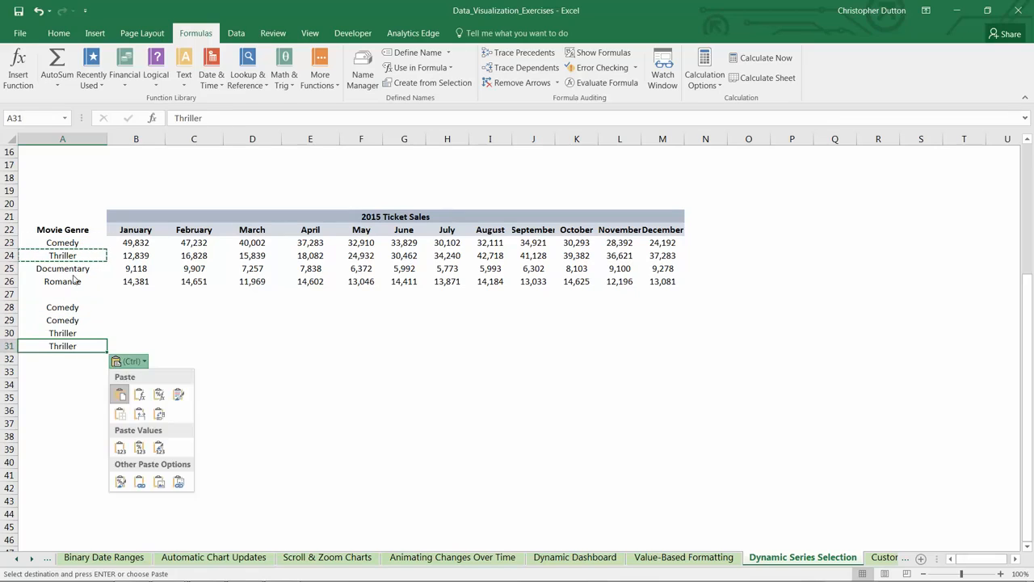
Step: Copy the Documentary label from A25 into A32 and A33
left_click(75, 269)
key("ctrl+c")
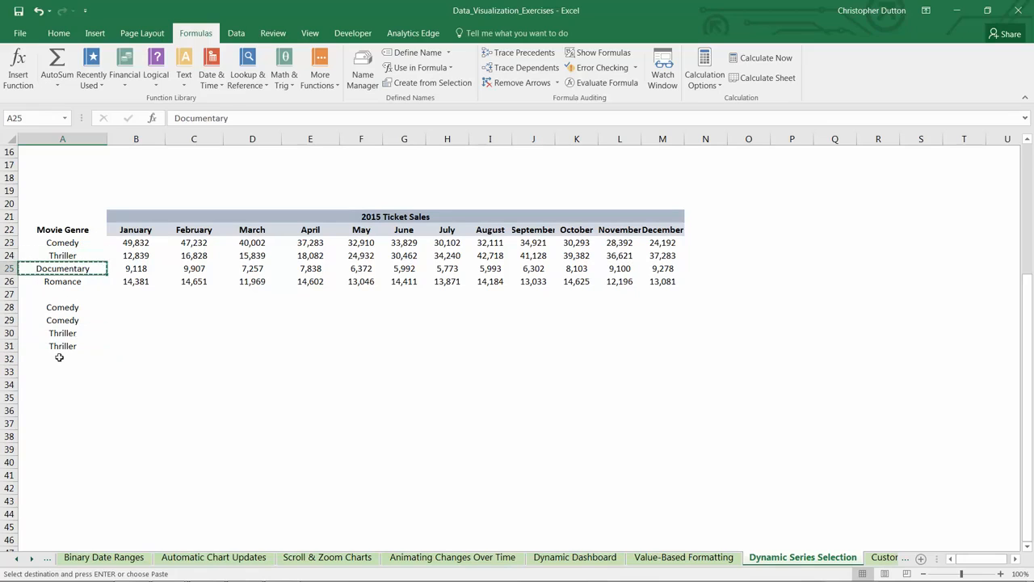
left_click(58, 358)
key("ctrl+v")
left_click(58, 370)
key("ctrl+v")
Step: Copy the Romance label from A26 into A34 and A35
left_click(58, 283)
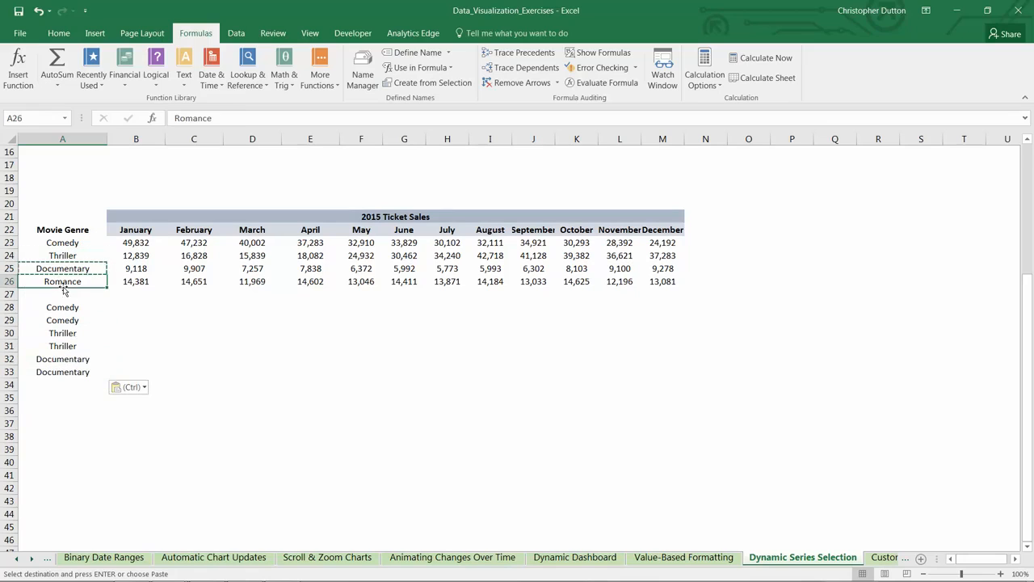
key("ctrl+c")
left_click(55, 385)
key("ctrl+v")
left_click(55, 397)
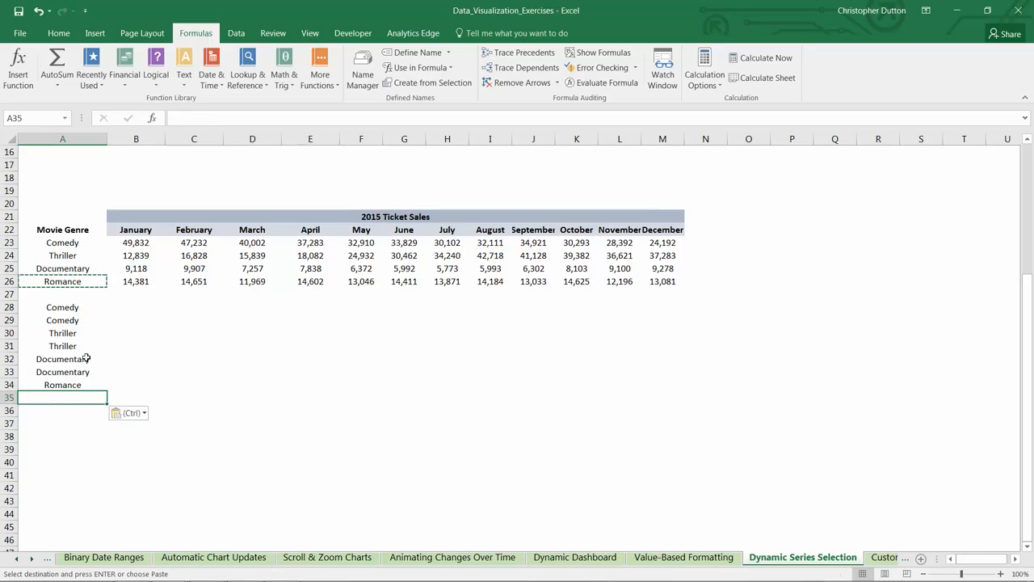
key("ctrl+v")
left_click(134, 310)
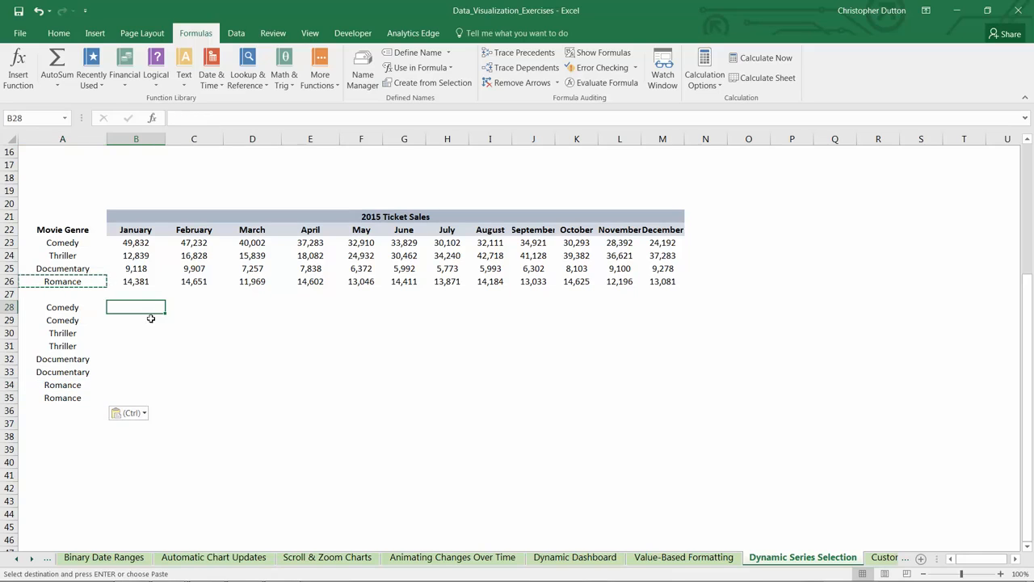
scroll(173, 332, "up", 2)
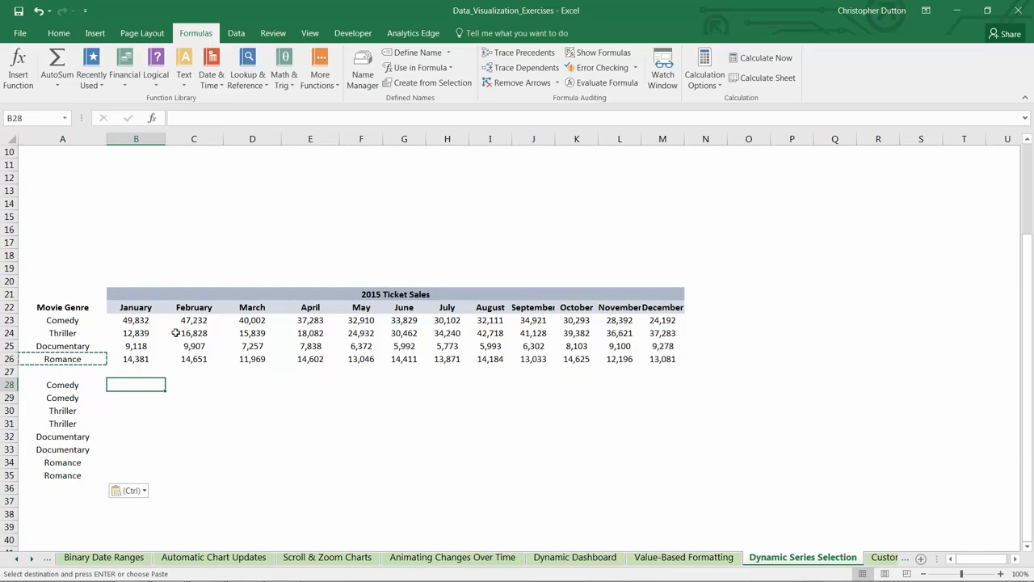
left_click_drag(119, 324, 662, 358)
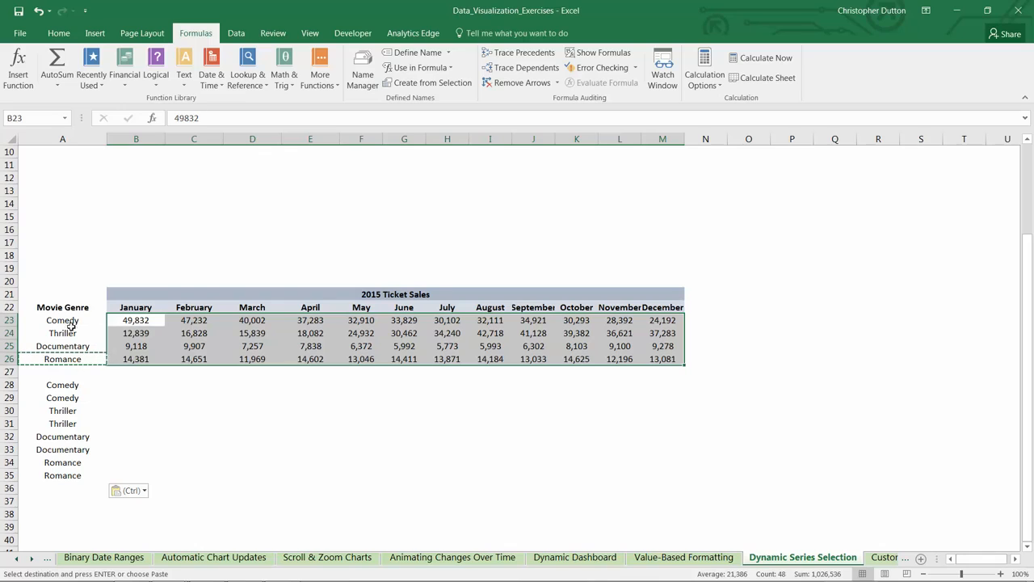
scroll(65, 356, "up", 3)
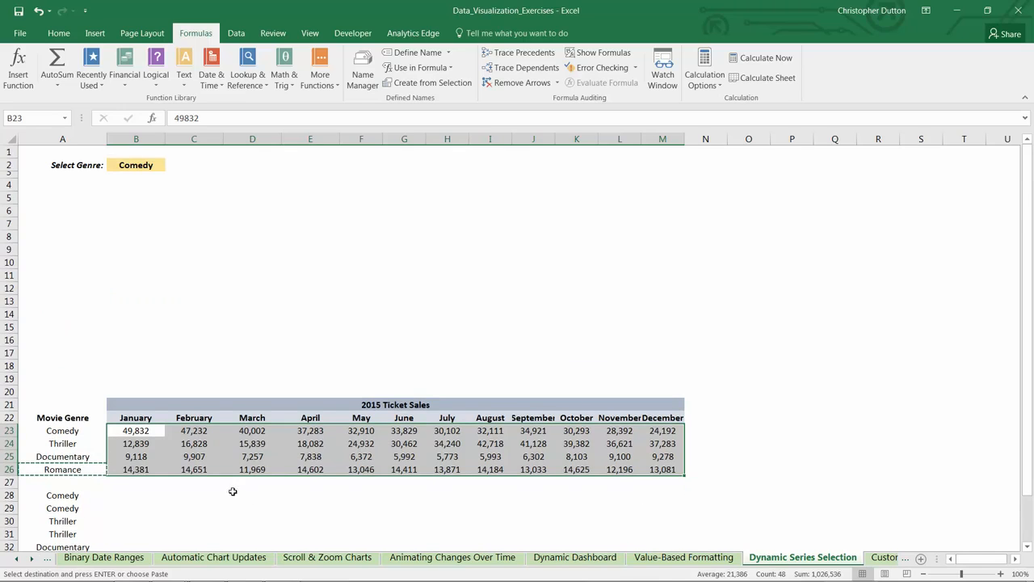
scroll(154, 475, "down", 1)
Step: Begin an IF formula in B28 whose logical test compares the selected genre with the row label: $B$2=$A28
left_click(115, 463)
left_click(114, 463)
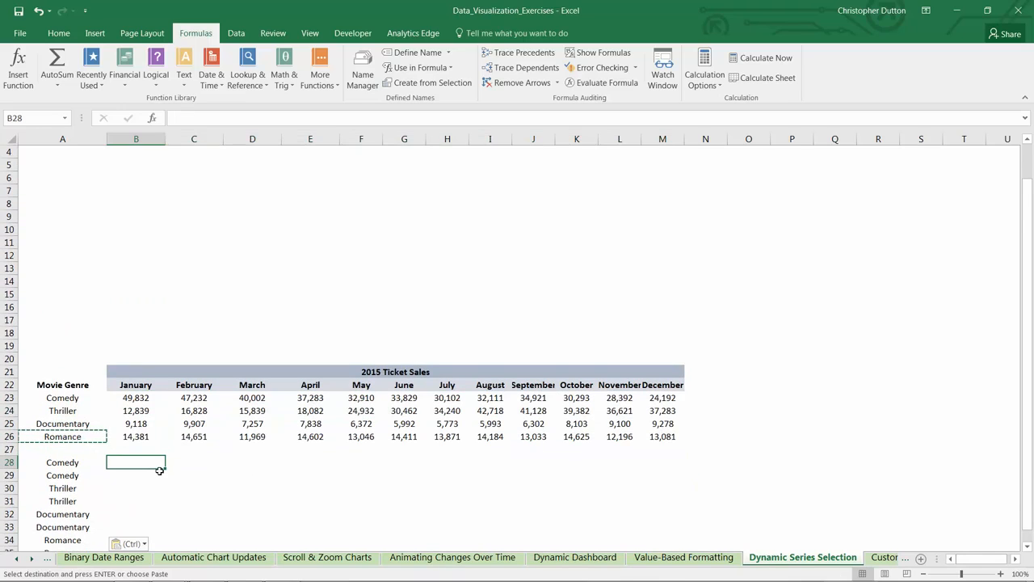
type("=IF(")
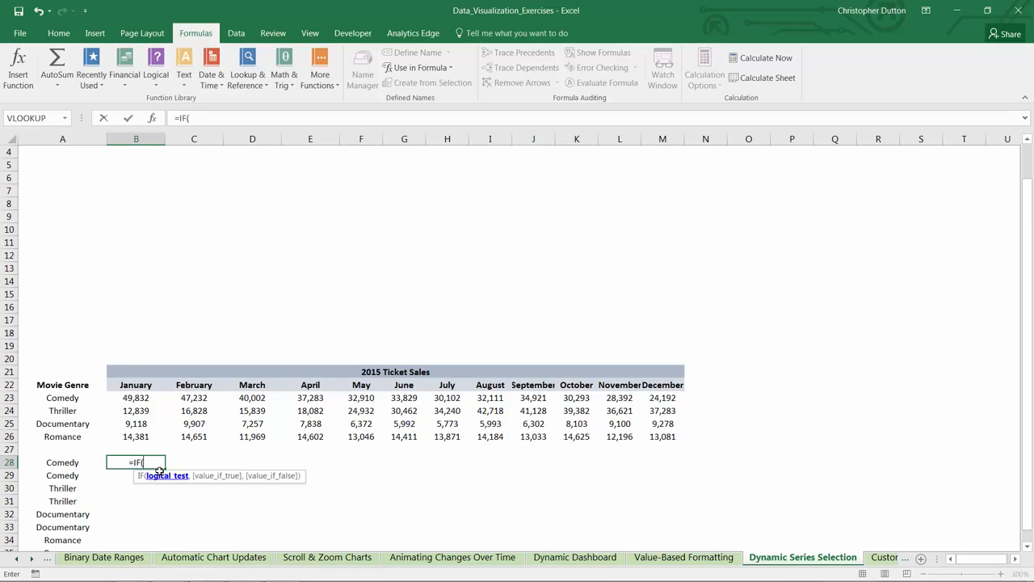
scroll(119, 192, "up", 1)
left_click(135, 164)
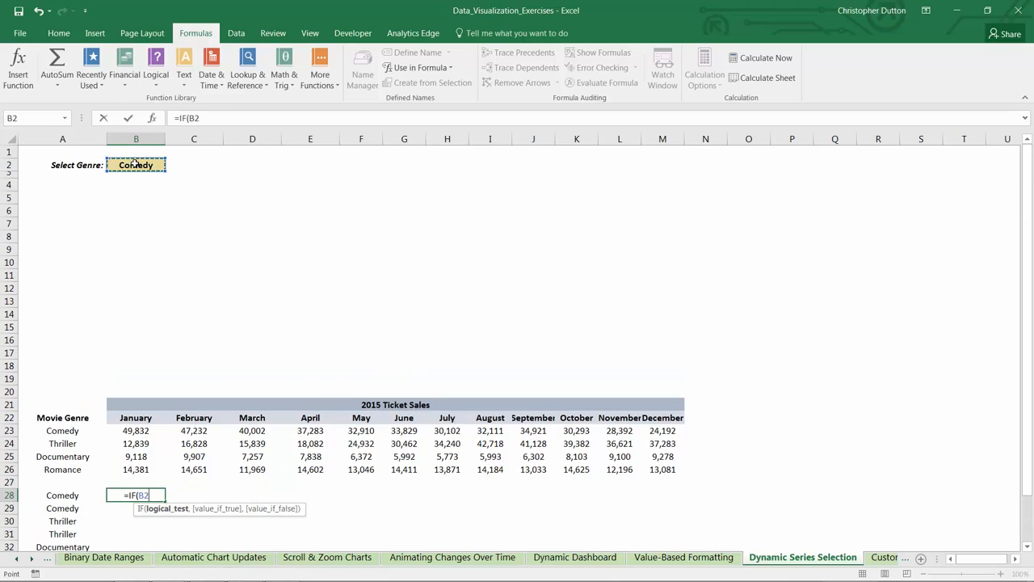
key("F4")
type("=")
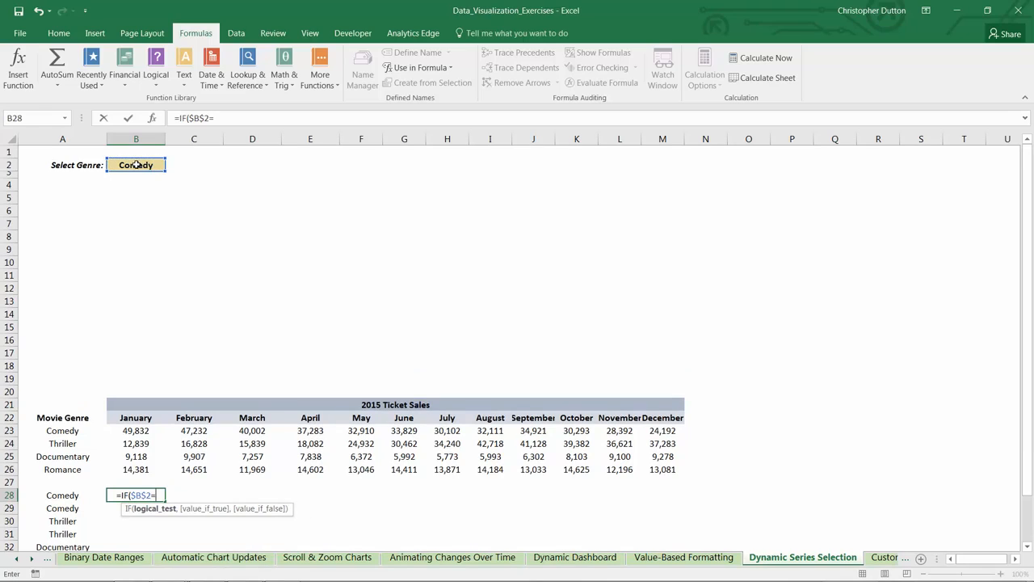
key("Left")
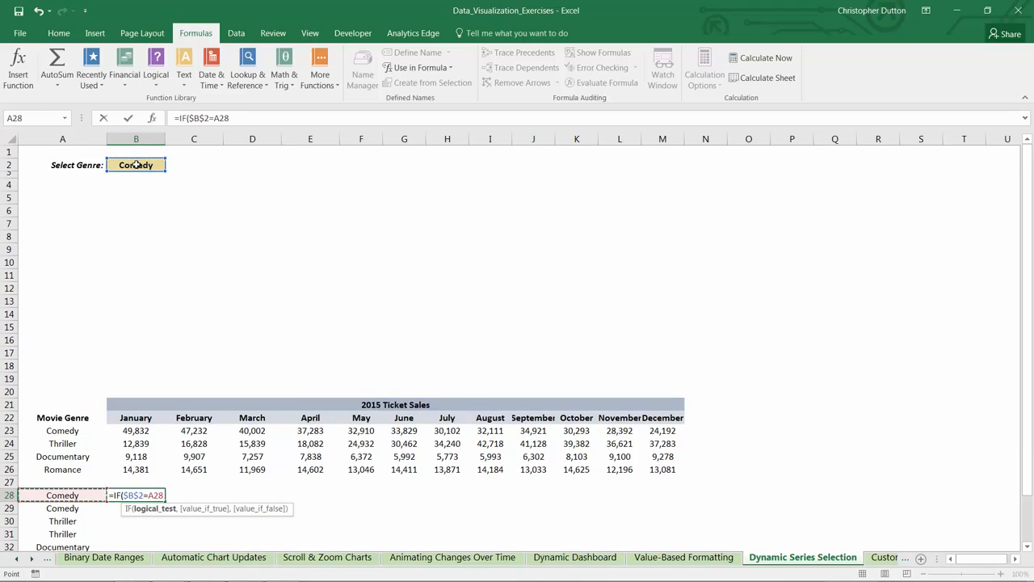
key("F4")
key("F4")
key("F4")
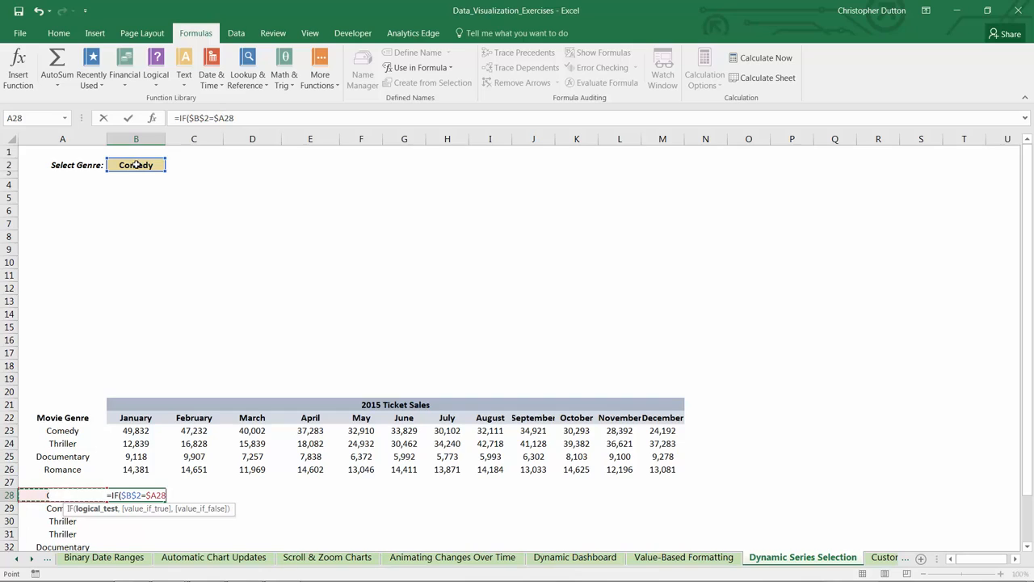
type(",")
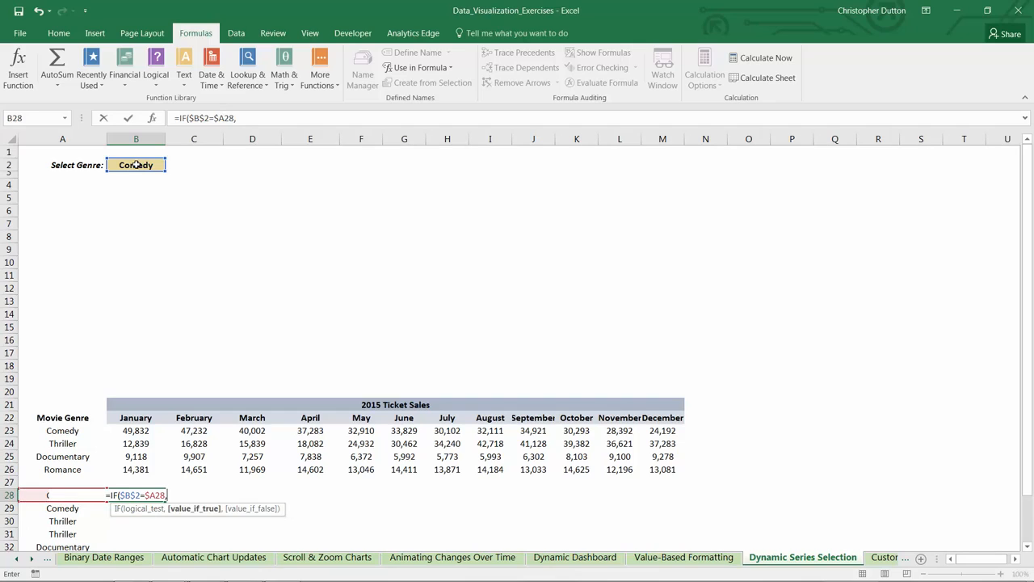
Step: Complete the IF formula in B28 to return B$23 when true and an empty string "" when false
key("Up")
key("Up")
key("Up")
key("Up")
key("Up")
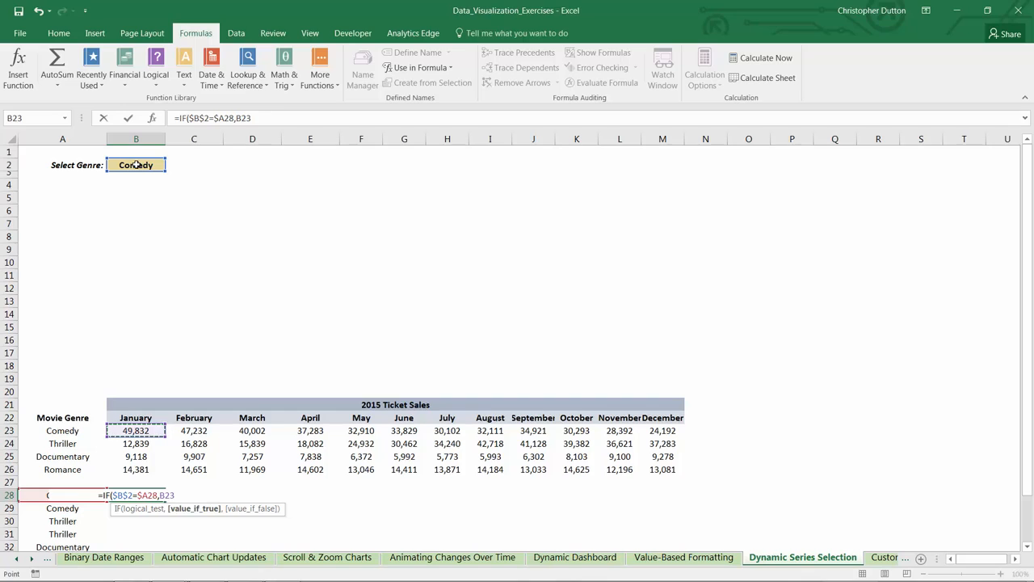
key("F4")
key("F4")
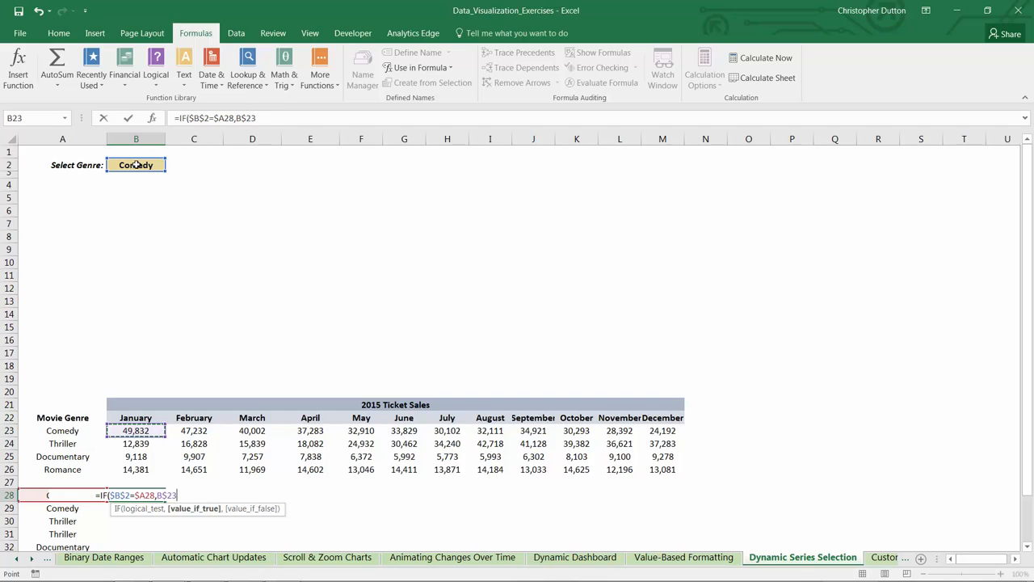
type(",")
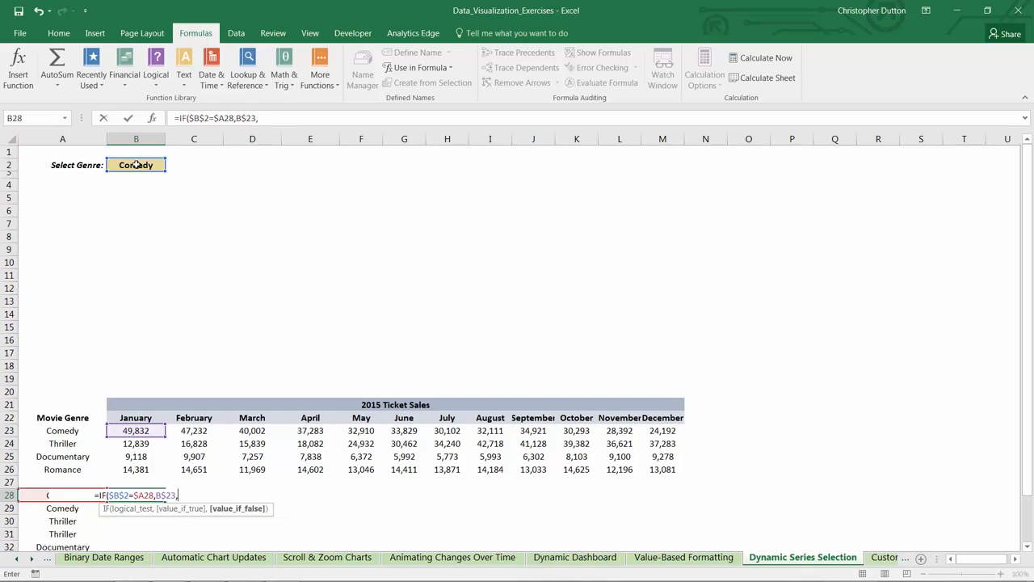
type("\"\"")
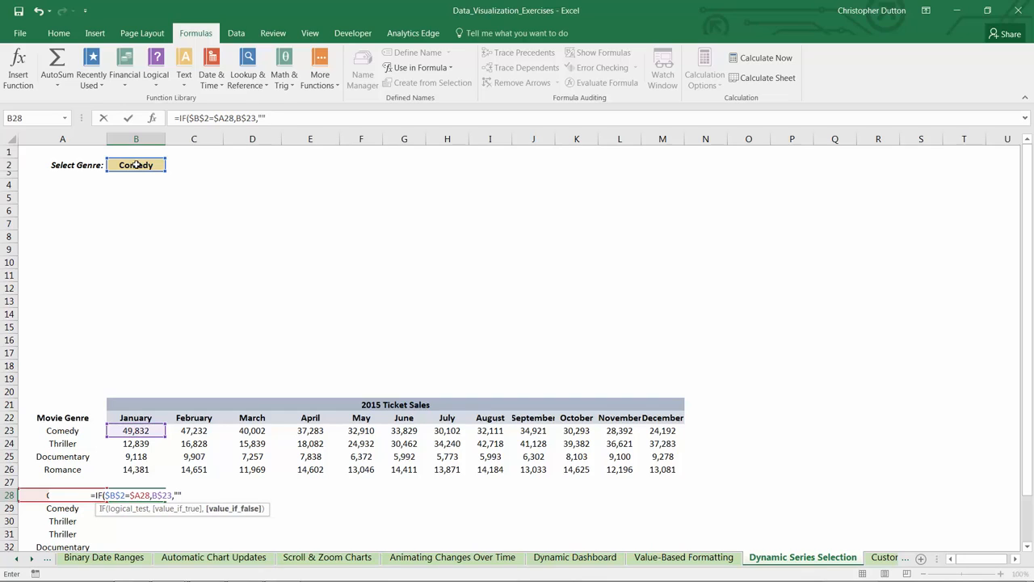
type(")")
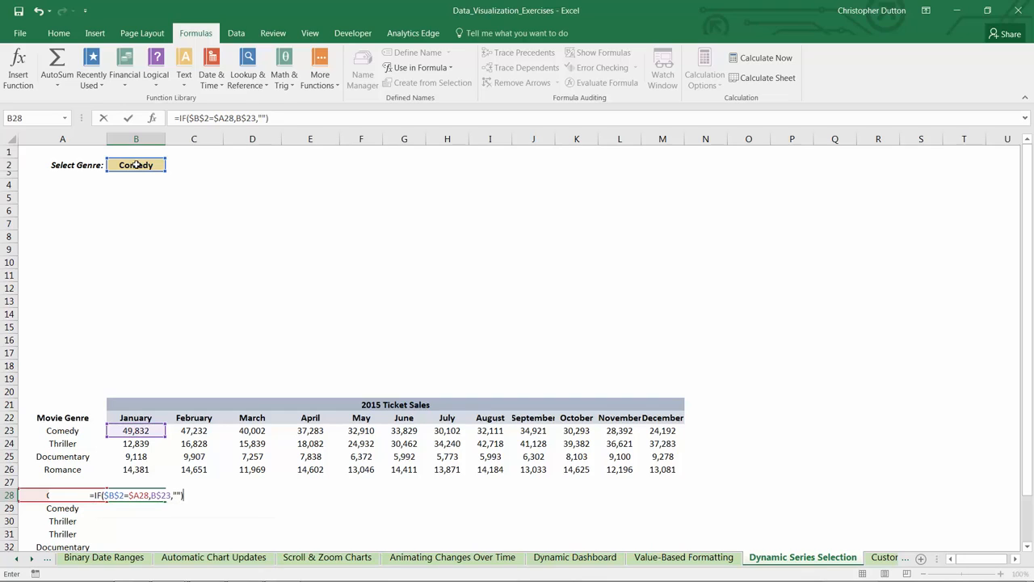
key("ctrl+Return")
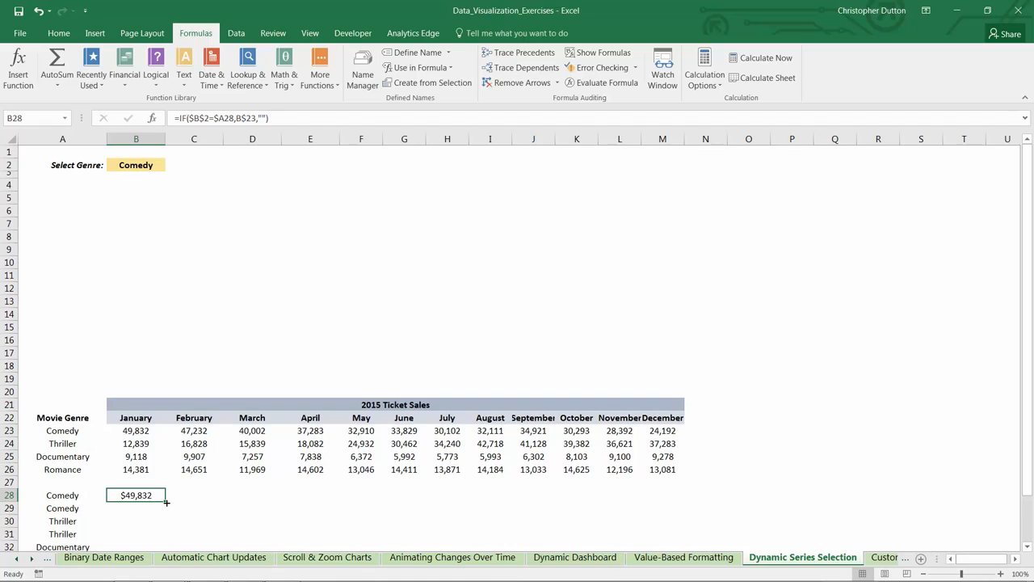
Step: Fill the B28 formula across to M28 and format the row as Number with 0 decimals and the 1000 separator
left_click_drag(166, 502, 685, 502)
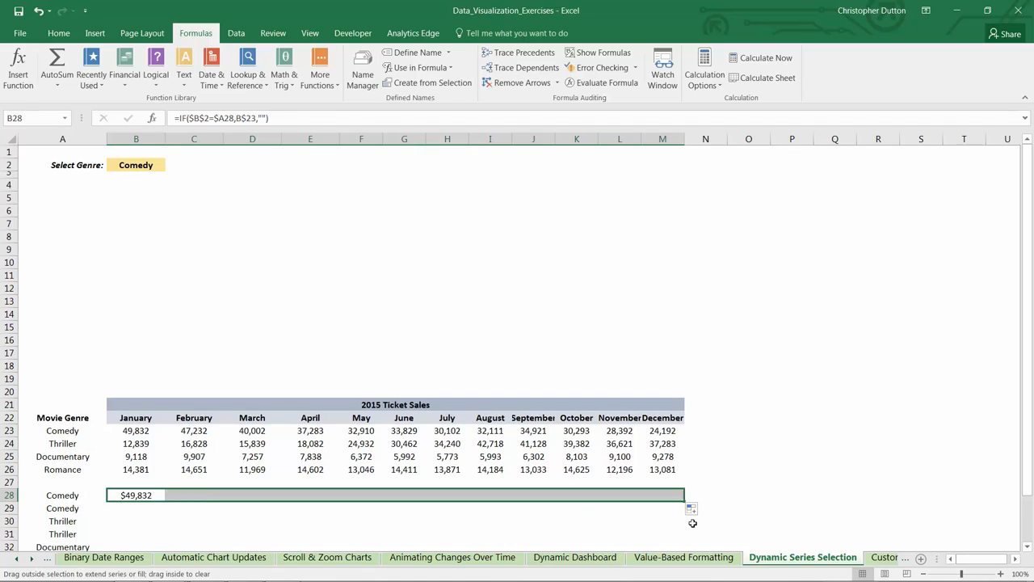
right_click(127, 496)
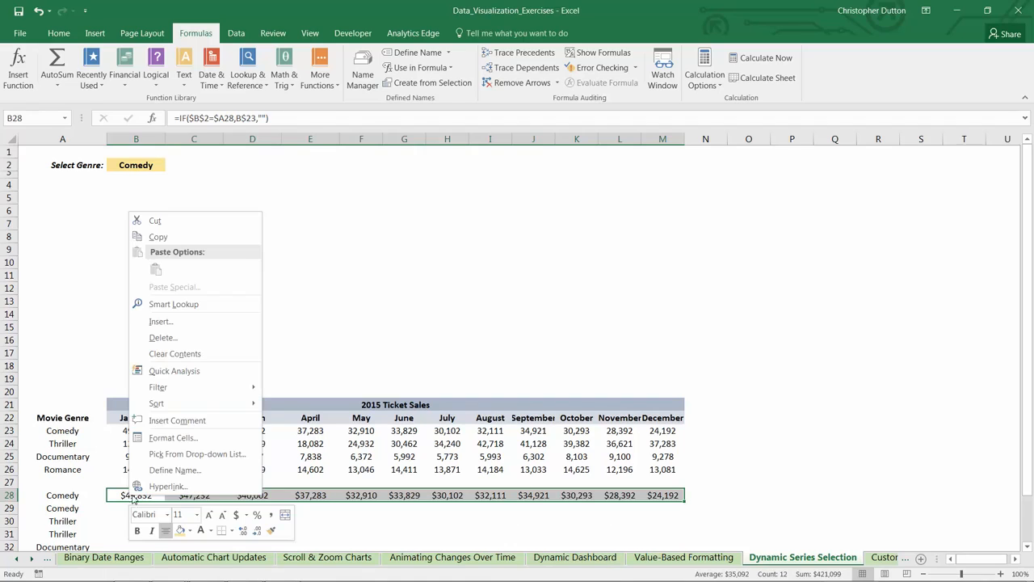
left_click(172, 439)
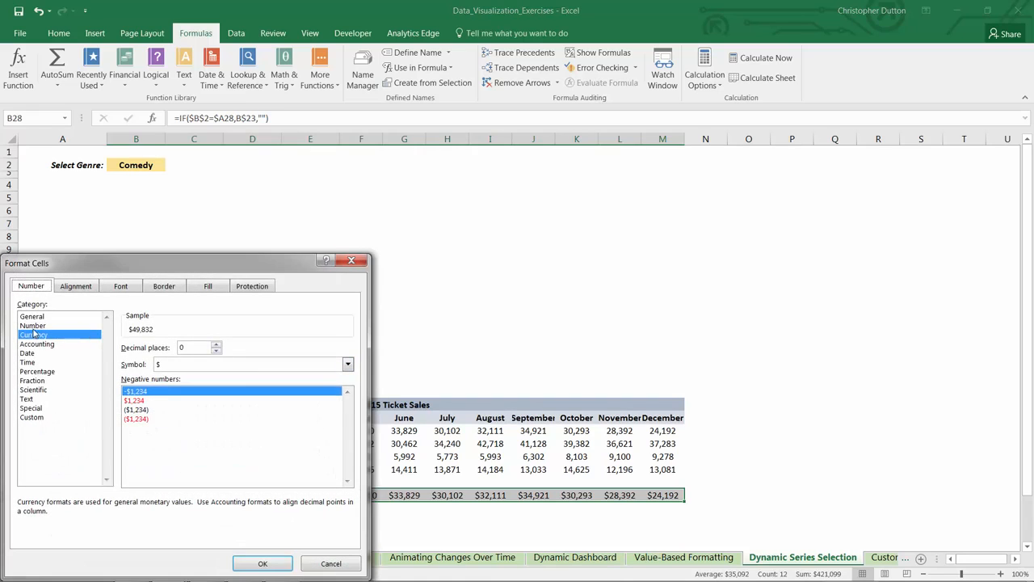
left_click(33, 325)
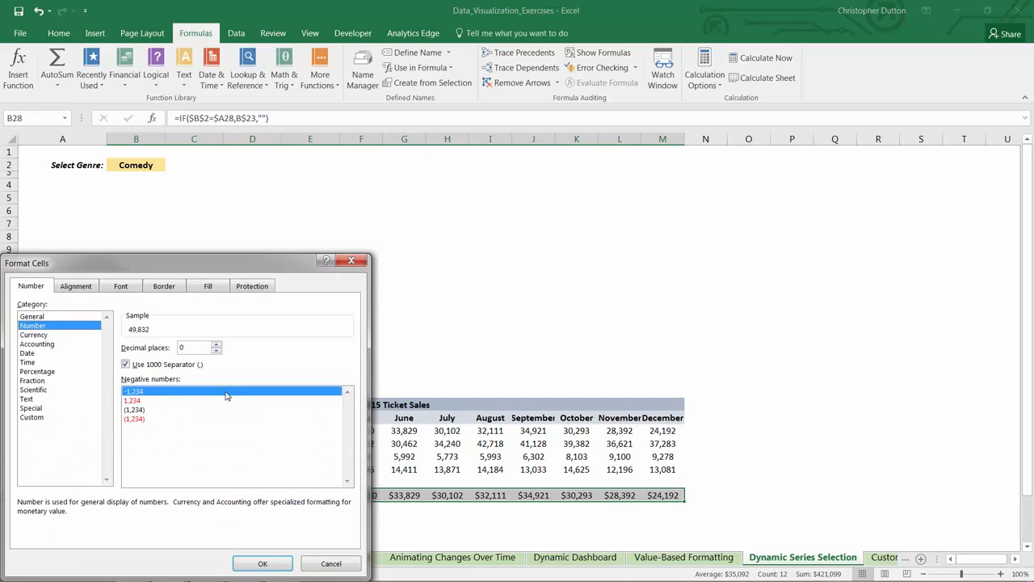
left_click(263, 563)
Step: Switch the genre in B2 to Thriller to test the row 28 formulas, and undo the genre change
scroll(208, 457, "down", 1)
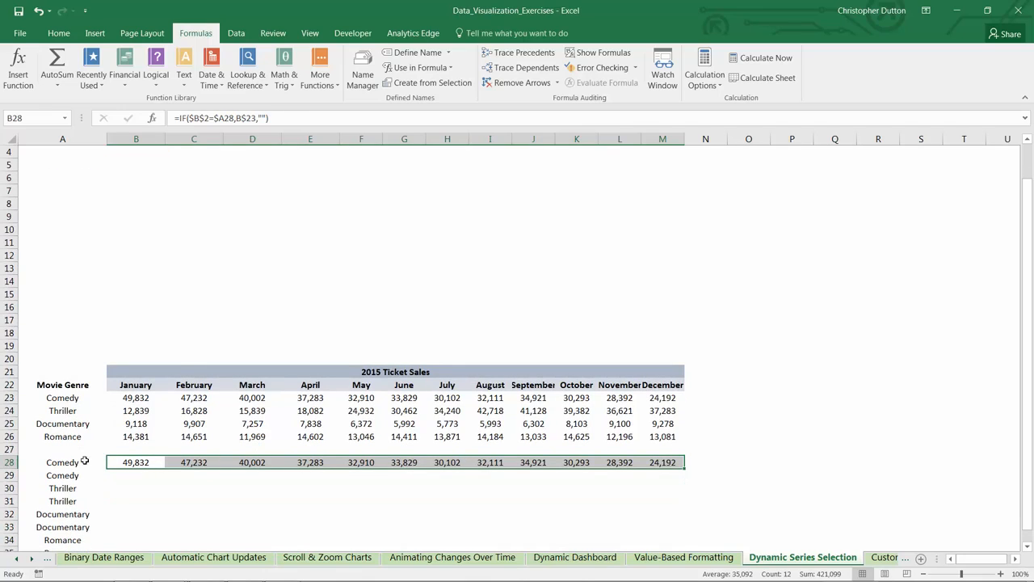
left_click_drag(129, 462, 656, 462)
scroll(222, 268, "up", 1)
left_click(139, 165)
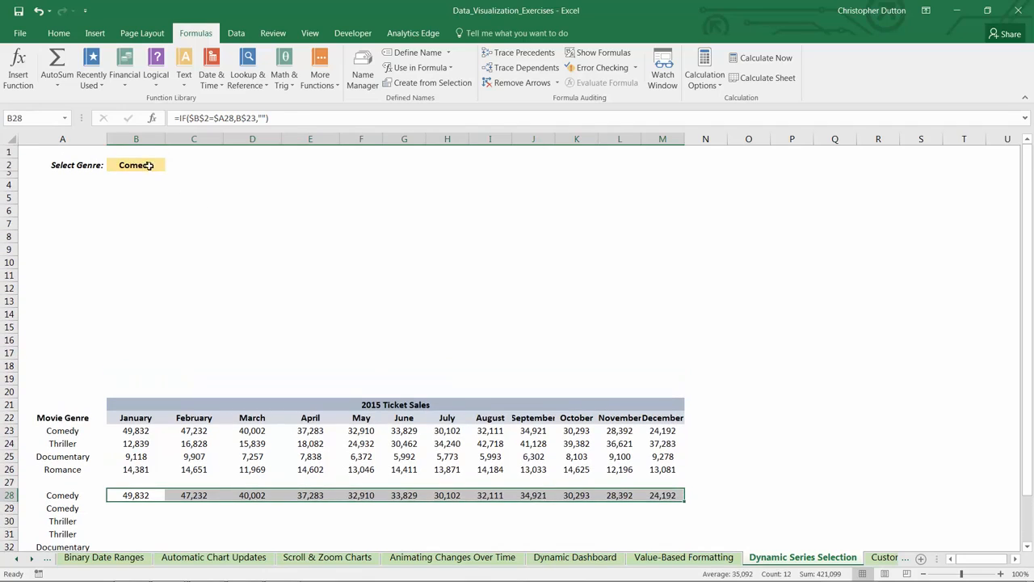
left_click(173, 167)
left_click(154, 187)
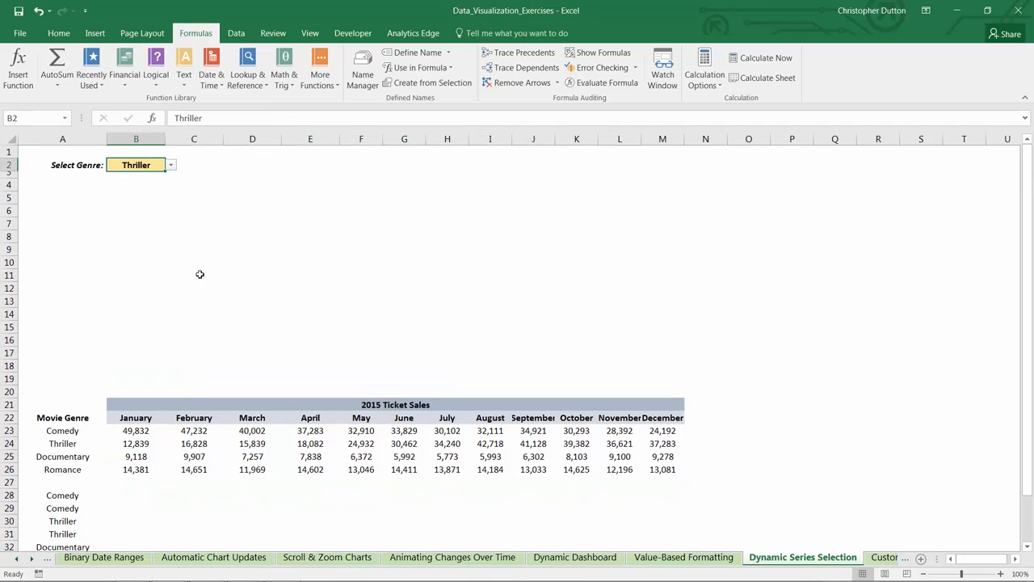
scroll(199, 272, "down", 1)
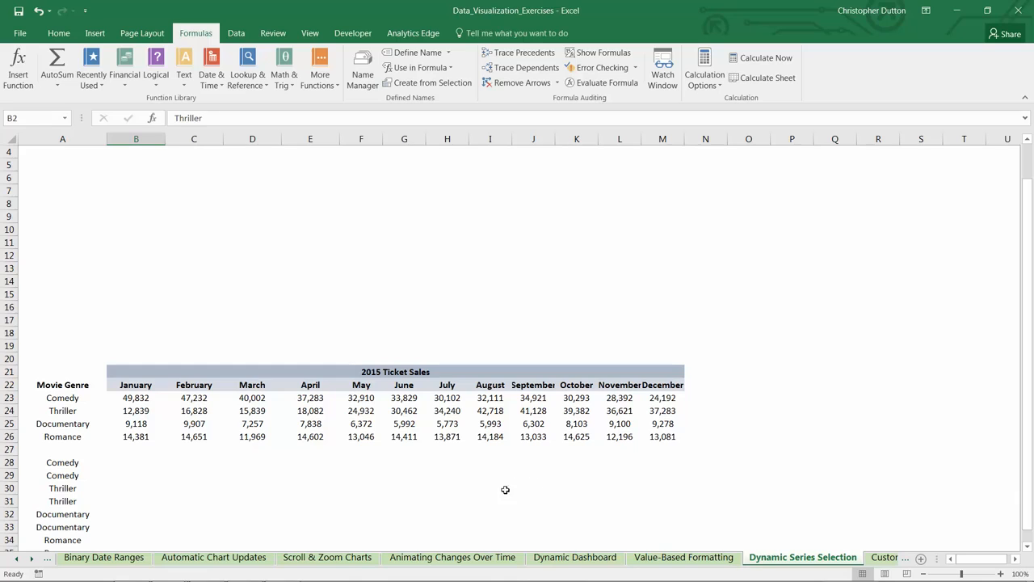
key("ctrl+z")
Step: Copy the formula from B28 into B29 and change its logical test to $B$2<>$A29
left_click(131, 496)
scroll(131, 485, "down", 1)
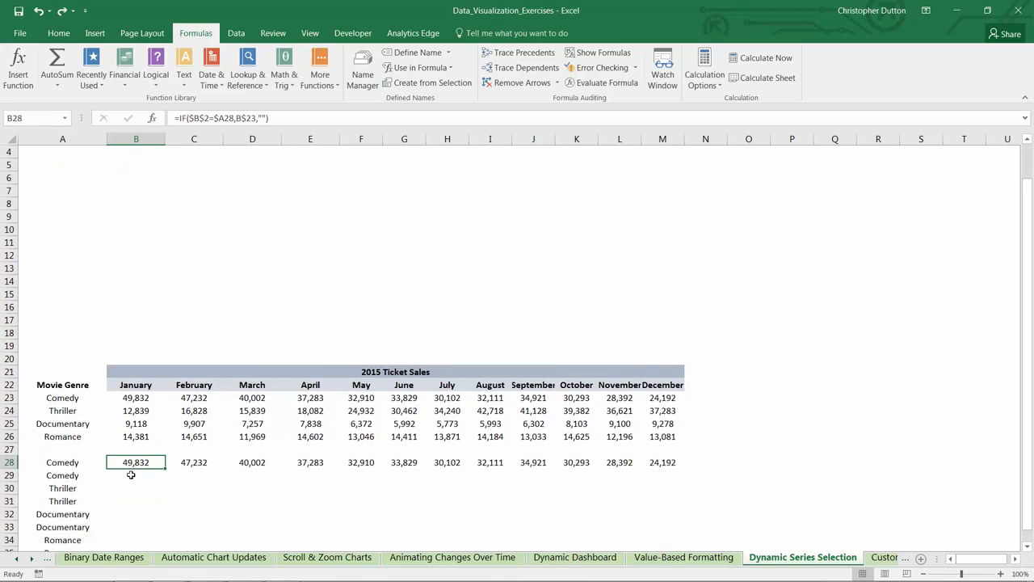
key("ctrl+c")
left_click(132, 476)
key("ctrl+v")
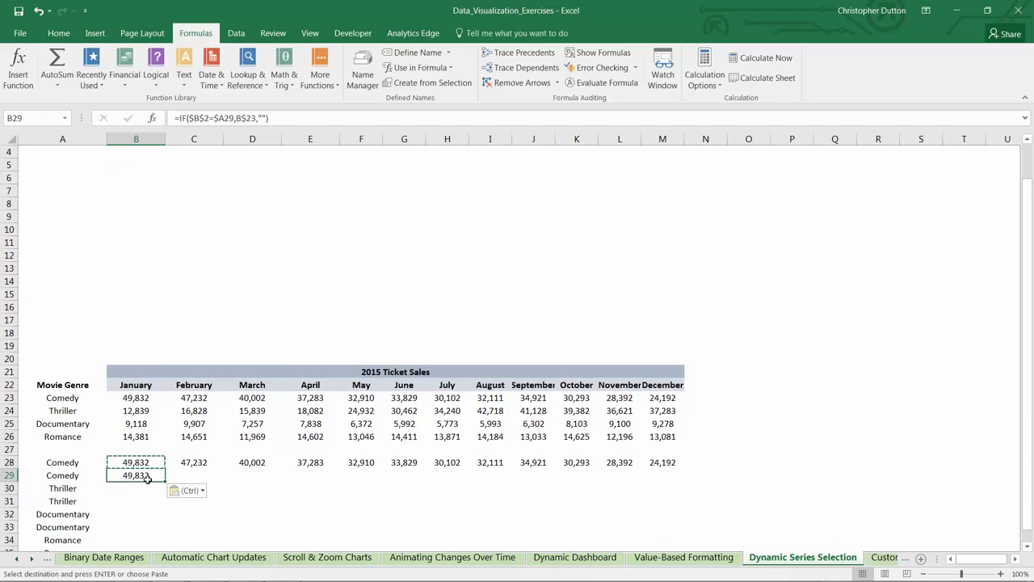
left_click(213, 118)
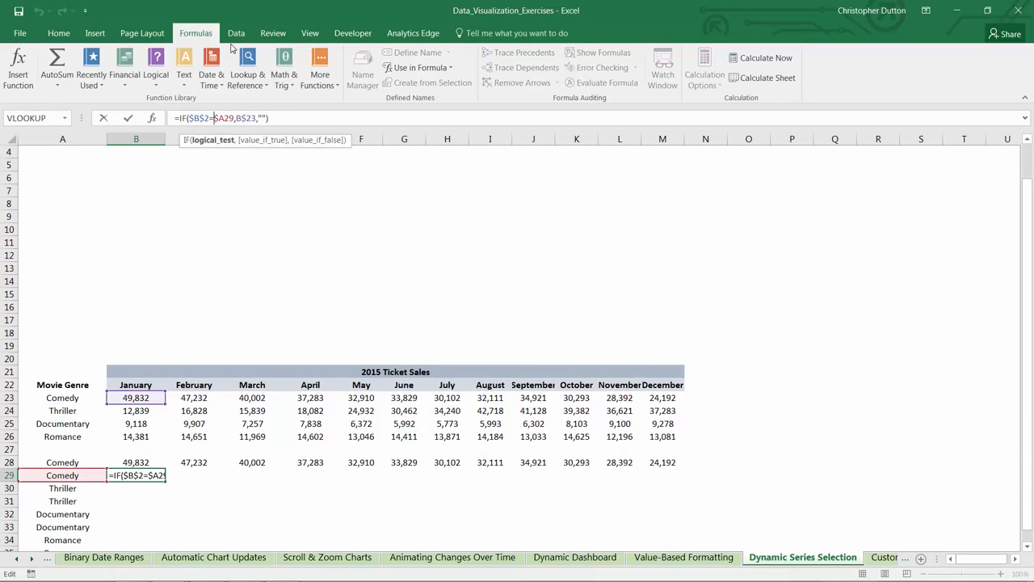
key("BackSpace")
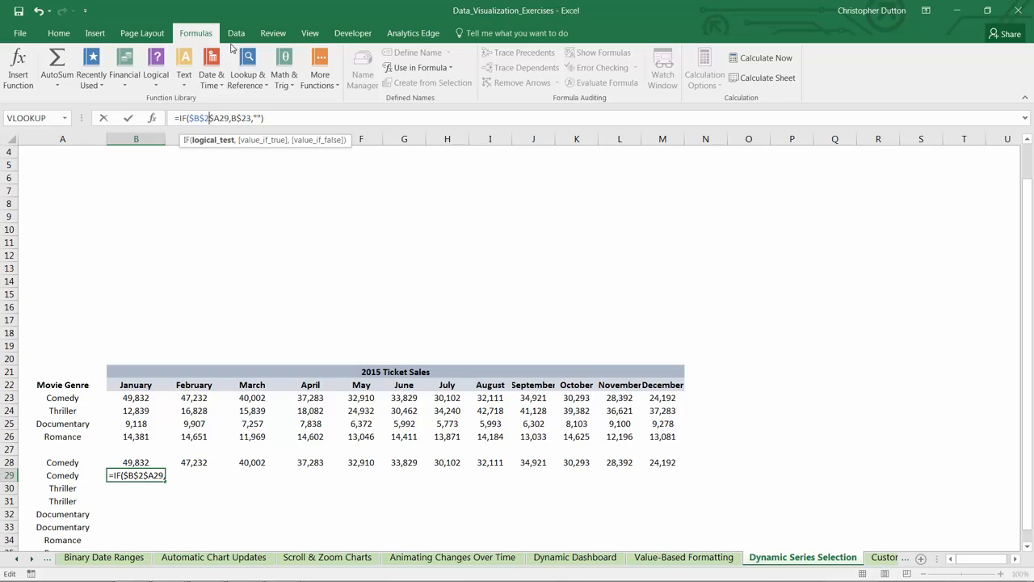
type("<>")
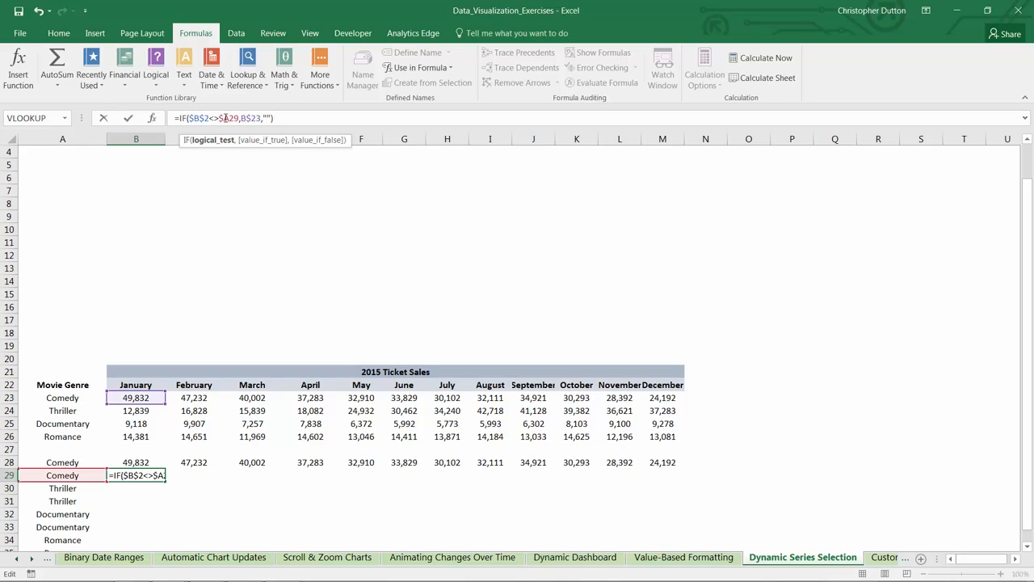
left_click(261, 118)
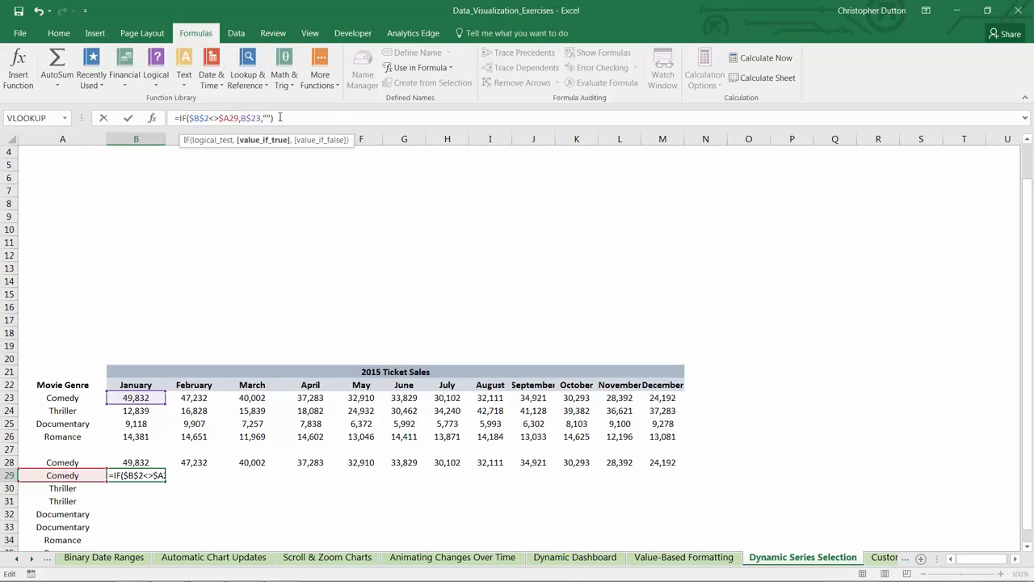
key("Return")
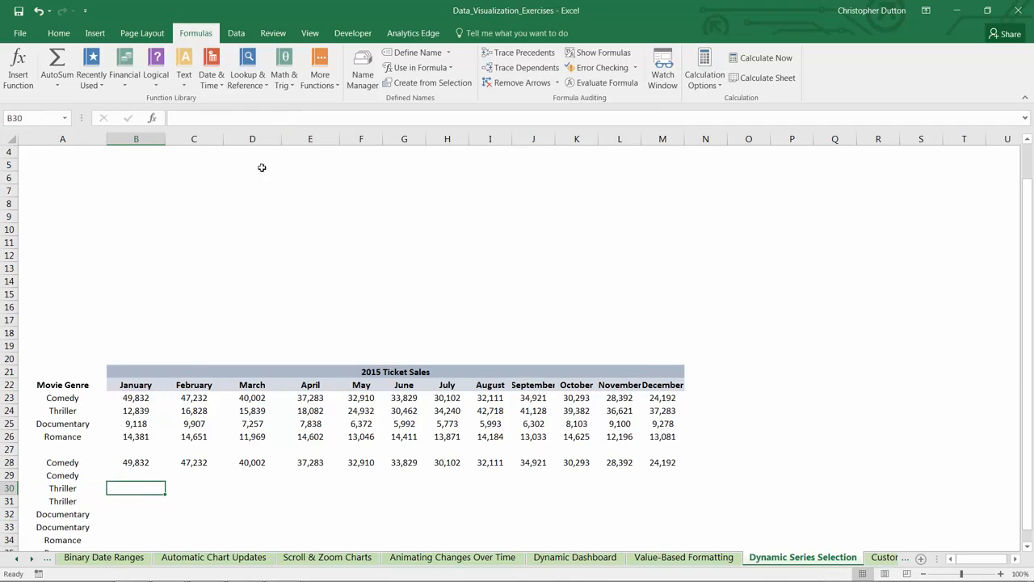
Step: Fill the B29 formula across the second Comedy row through December in M29
left_click(148, 477)
left_click_drag(165, 480, 681, 475)
scroll(267, 274, "up", 1)
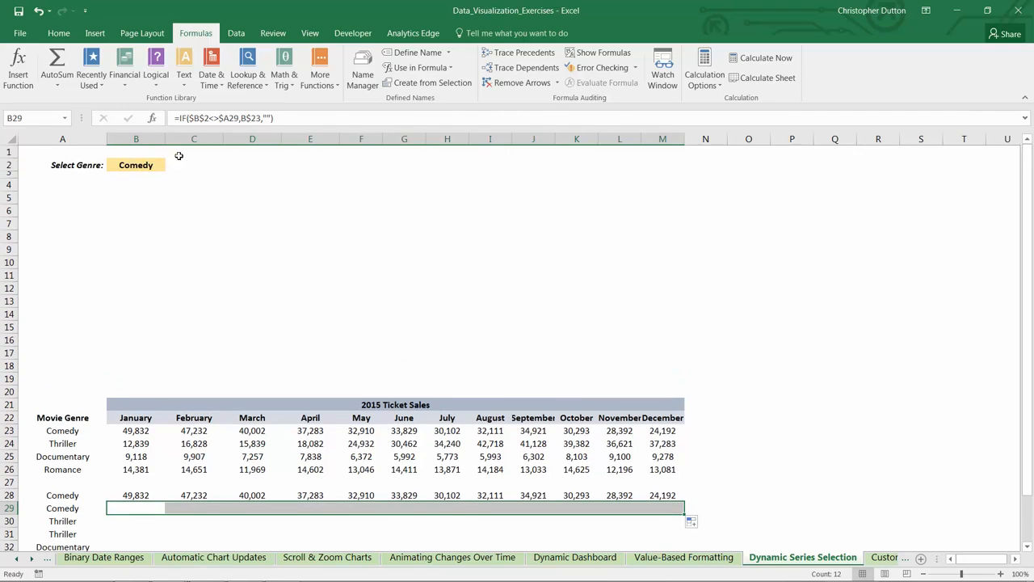
scroll(234, 302, "down", 1)
left_click(136, 474)
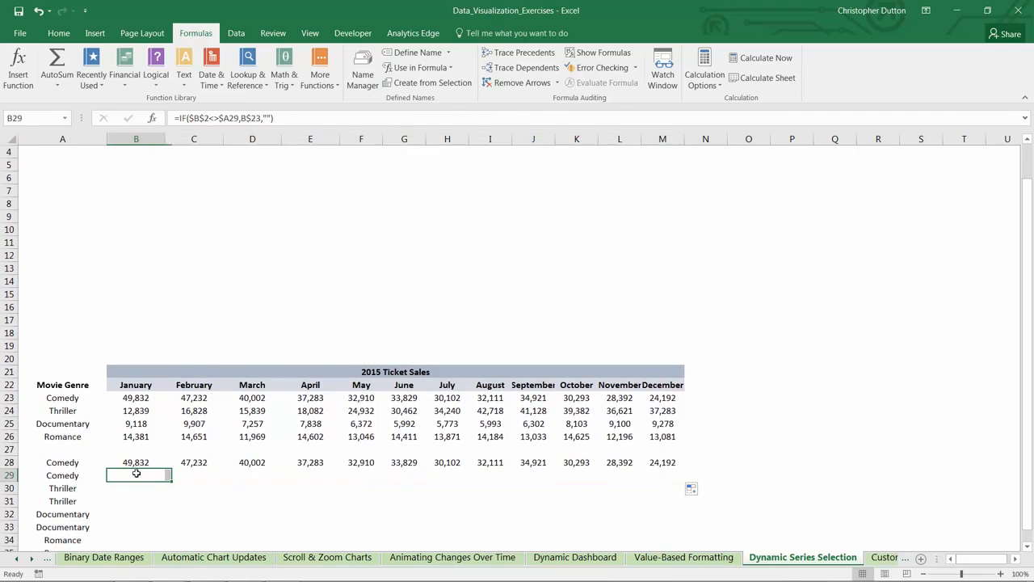
Step: Set the genre in B2 to Thriller and check the monthly cells of the two Comedy helper rows
scroll(155, 452, "up", 1)
left_click(136, 165)
left_click(170, 164)
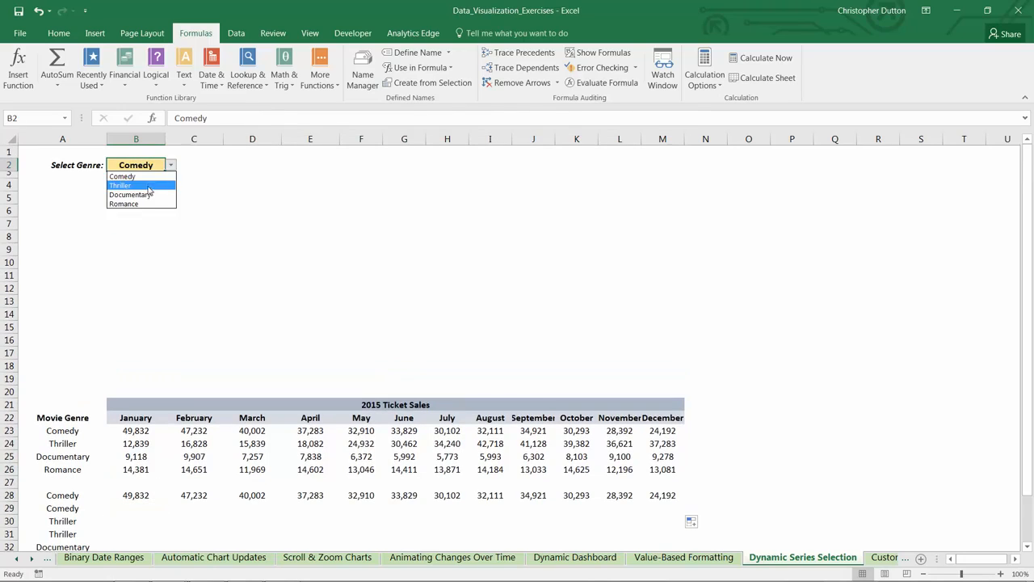
left_click(134, 174)
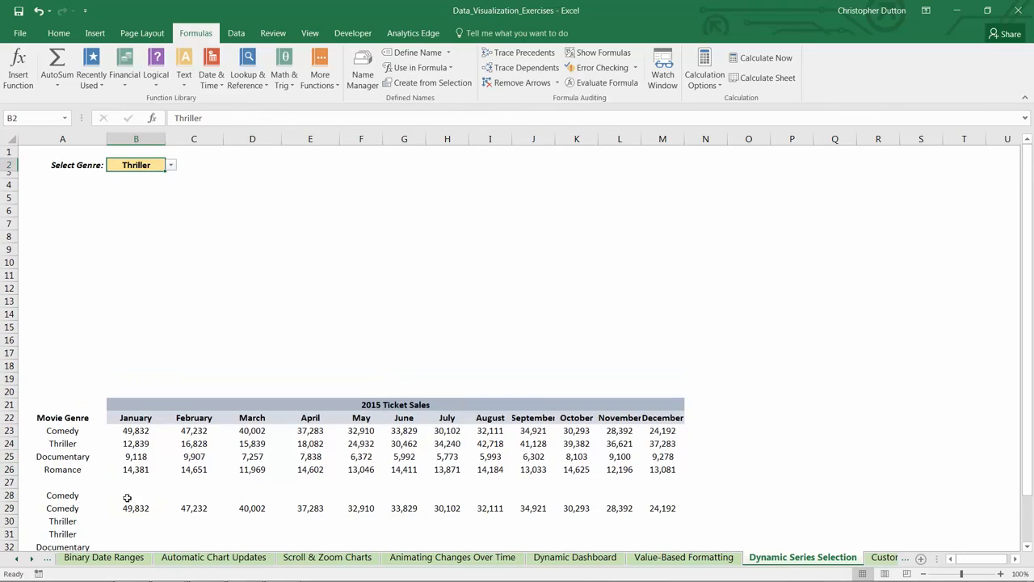
left_click_drag(127, 498, 657, 493)
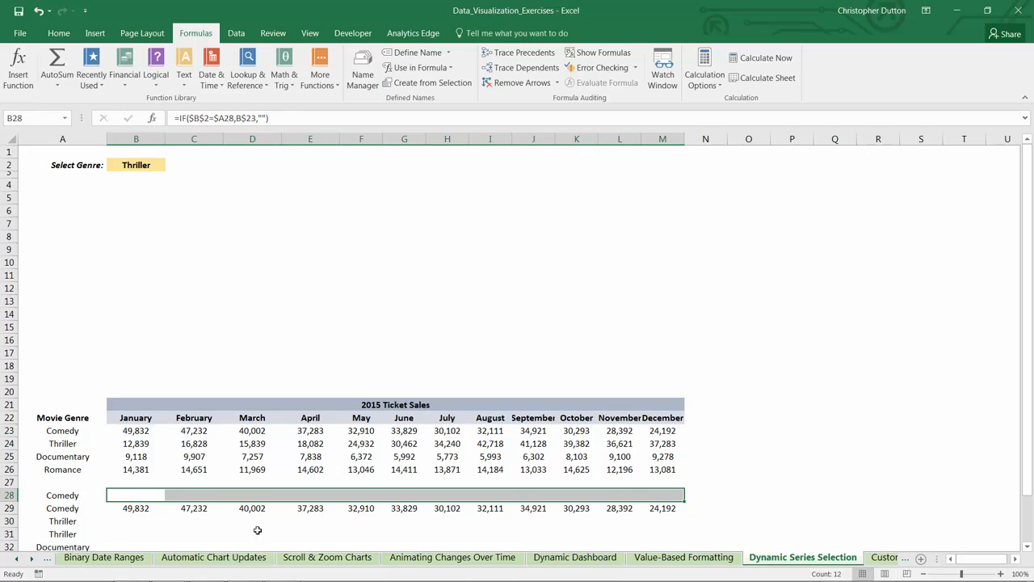
left_click_drag(127, 508, 654, 508)
Step: Copy the formula pair in B28:B29 into the Thriller, Documentary and Romance rows at B30, B32 and B34
left_click(136, 498)
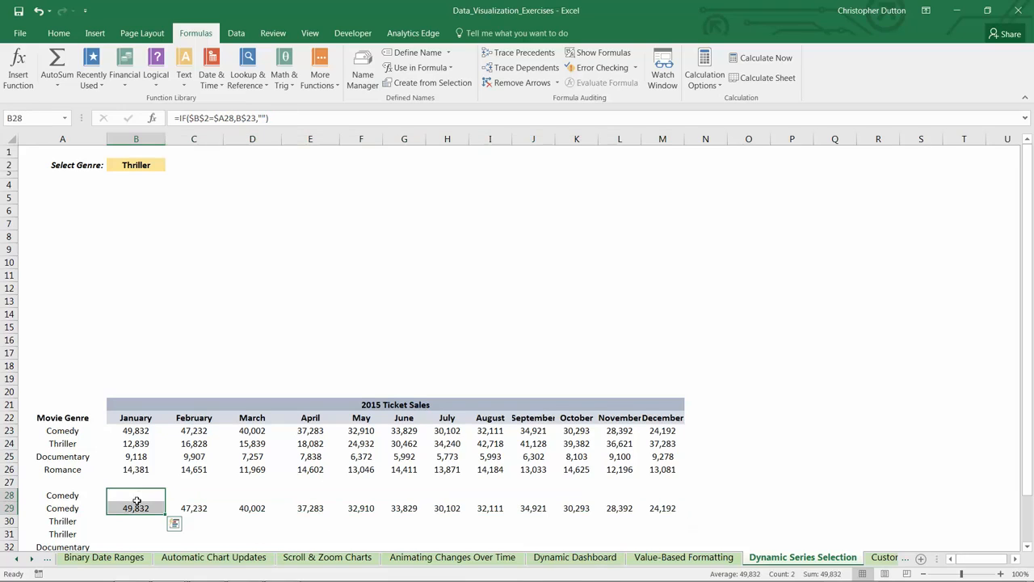
scroll(139, 485, "down", 3)
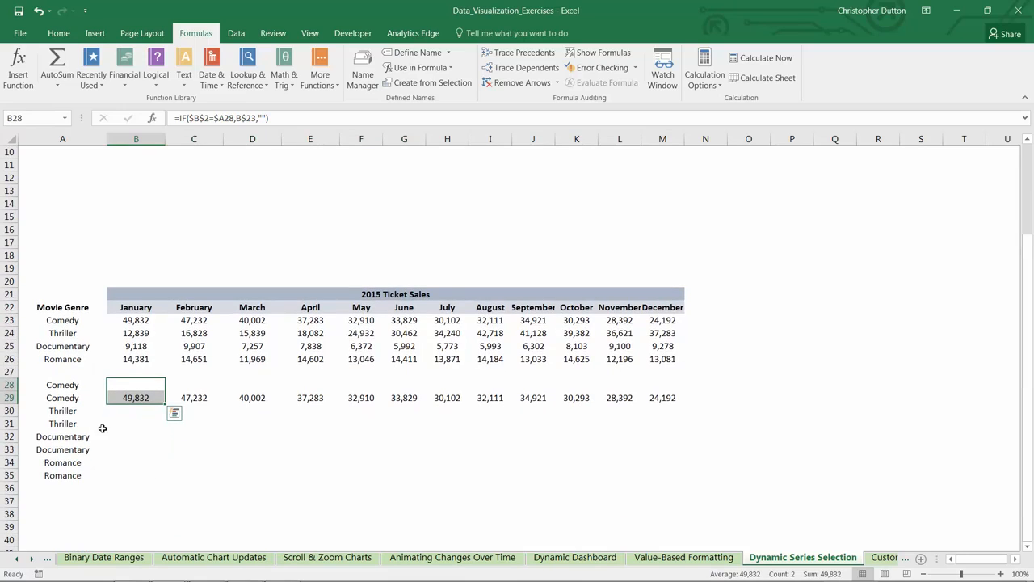
key("ctrl+c")
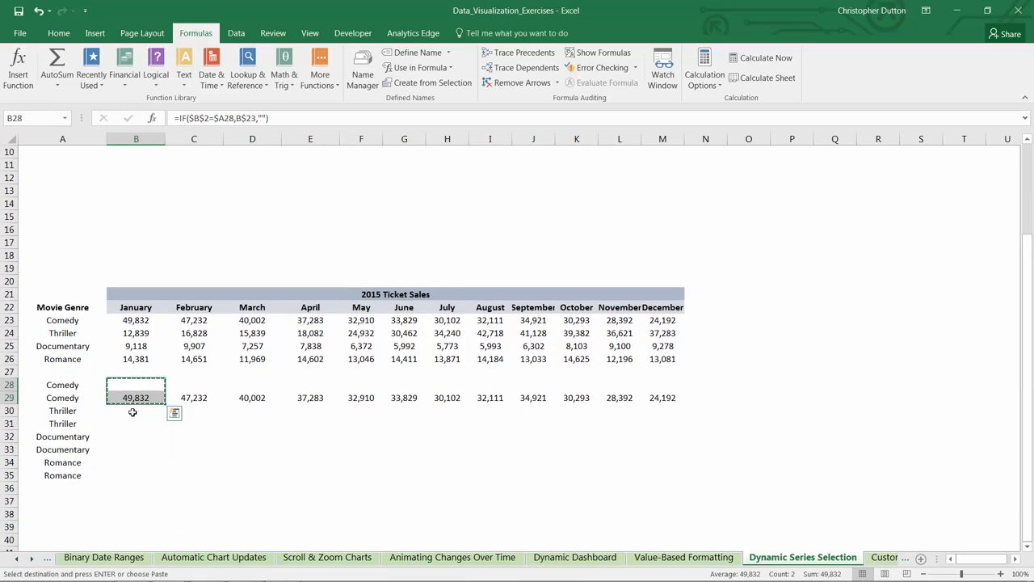
left_click(136, 410)
key("ctrl+v")
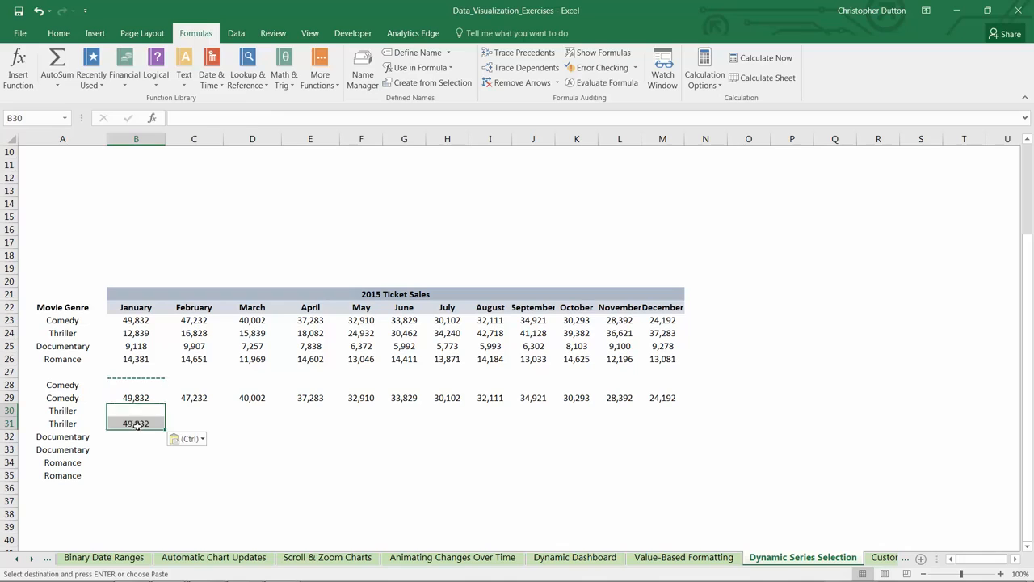
left_click(136, 436)
key("ctrl+v")
left_click(133, 460)
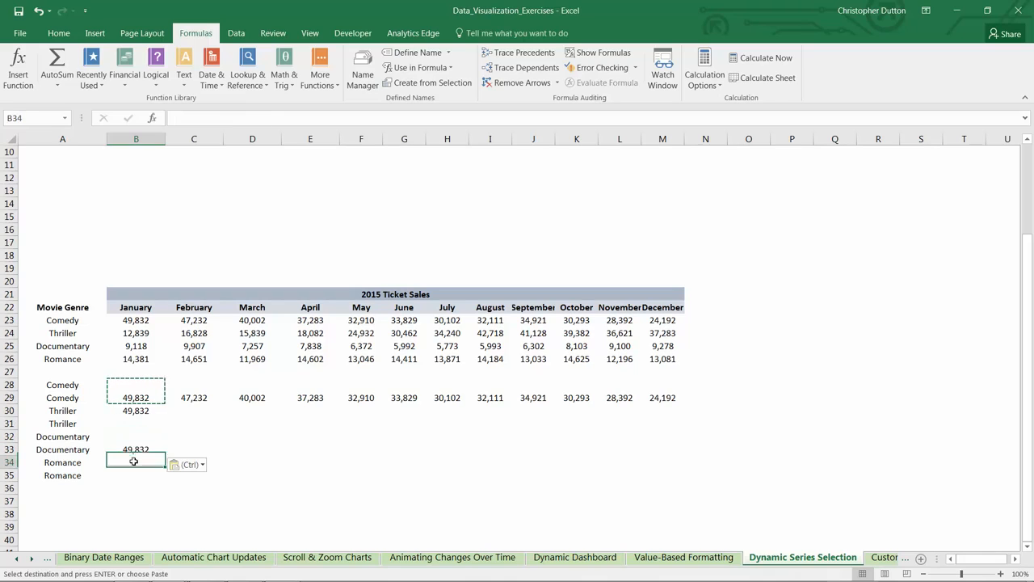
key("ctrl+v")
Step: Change the value-if-true reference in both Thriller formulas, B30 and B31, to B$24
left_click(130, 411)
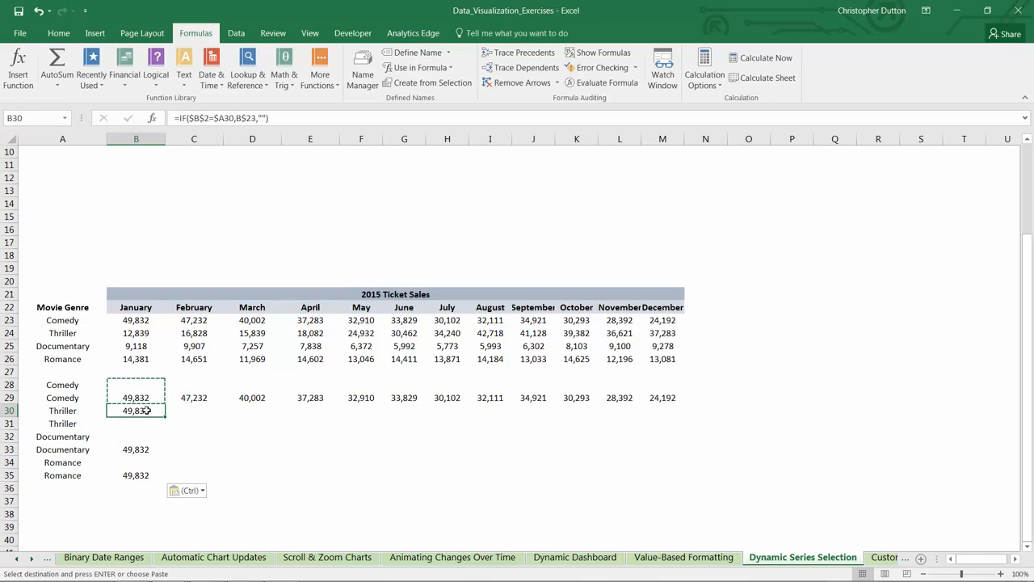
double_click(147, 410)
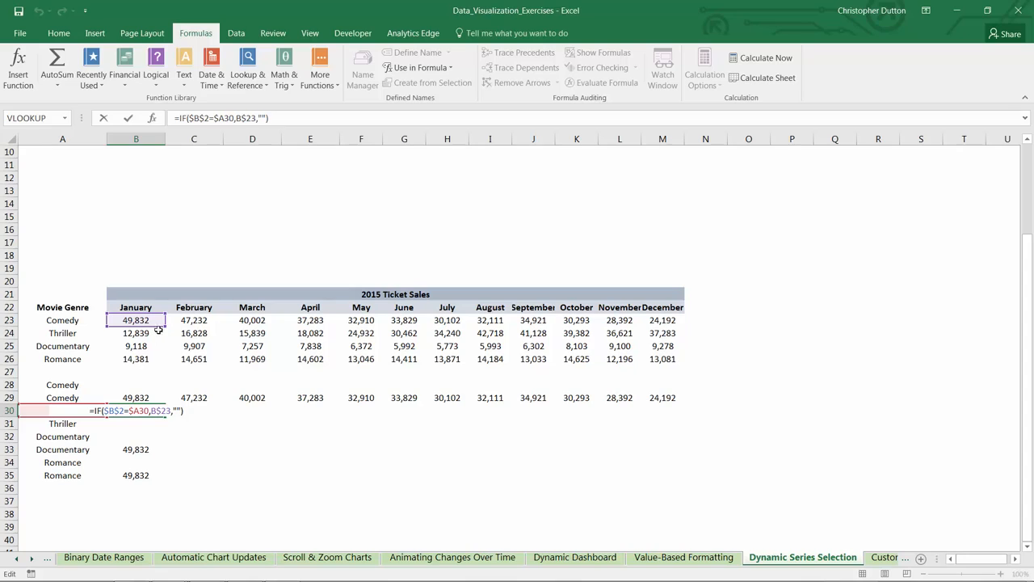
left_click_drag(160, 326, 160, 339)
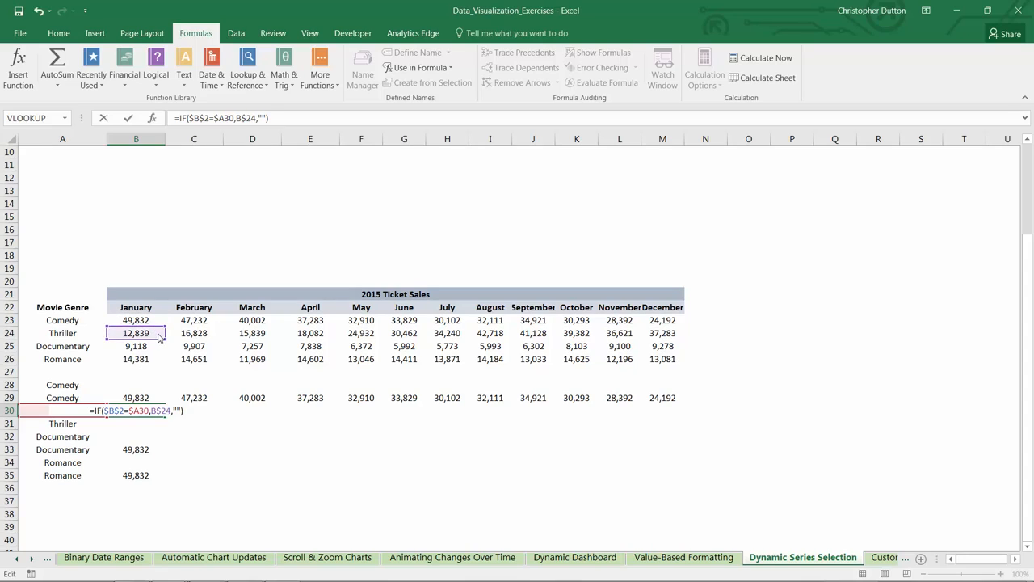
key("Return")
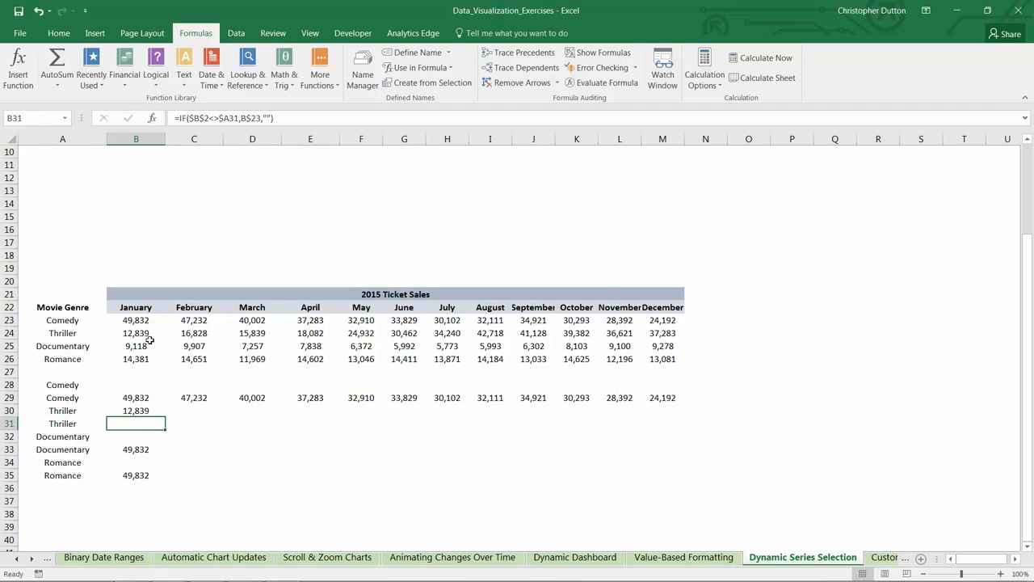
key("F2")
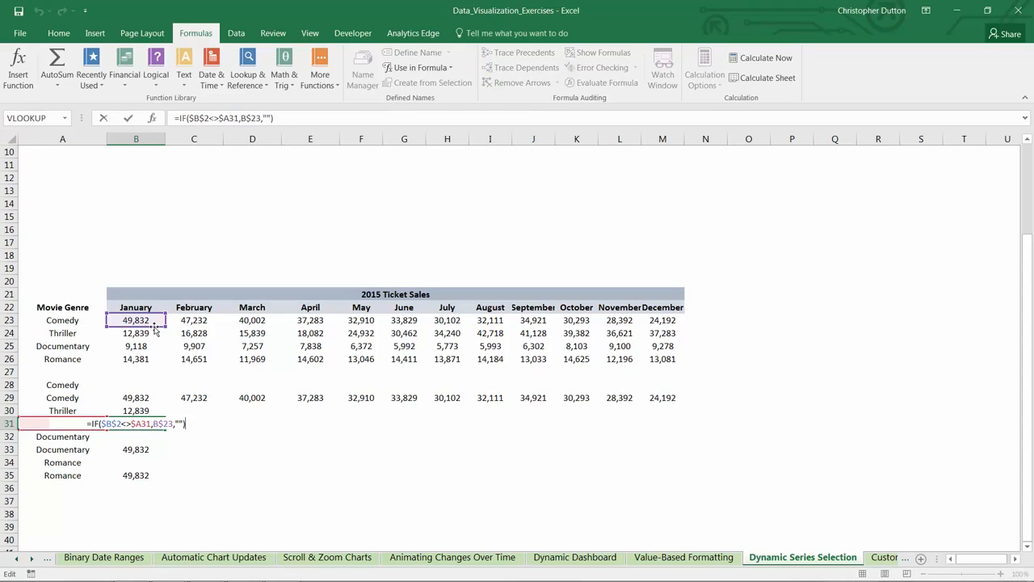
left_click_drag(154, 326, 153, 339)
key("Return")
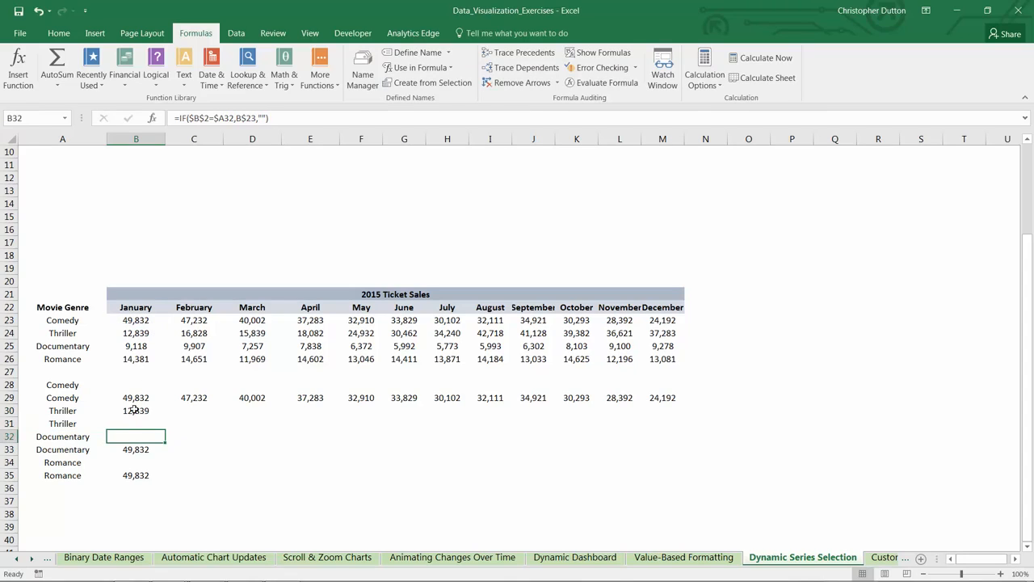
Step: Fill the Thriller formulas in B30:B31 across through December in column M and check the first Thriller row
left_click_drag(134, 410, 684, 428)
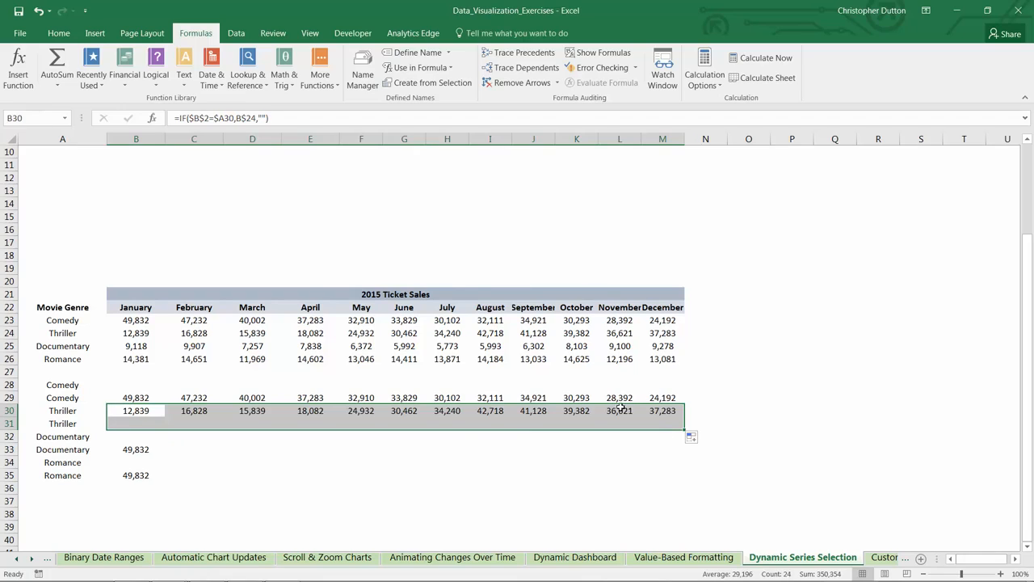
scroll(113, 372, "up", 3)
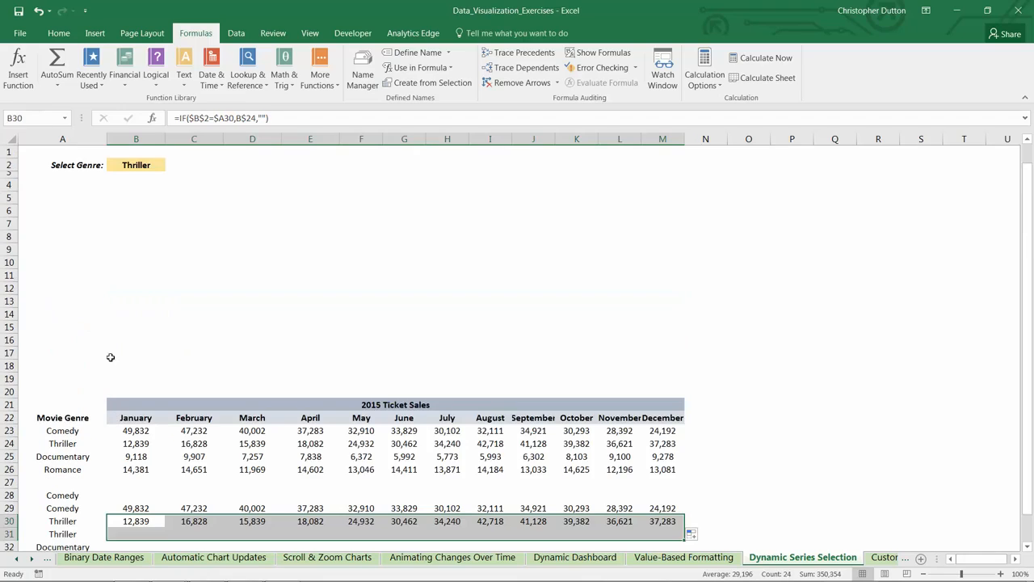
scroll(123, 216, "down", 3)
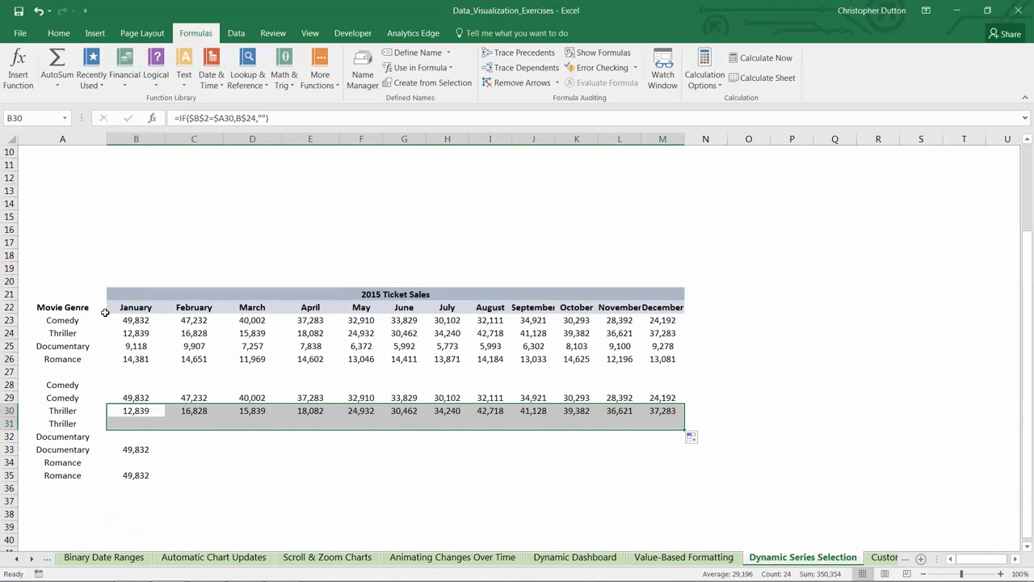
left_click_drag(63, 410, 632, 421)
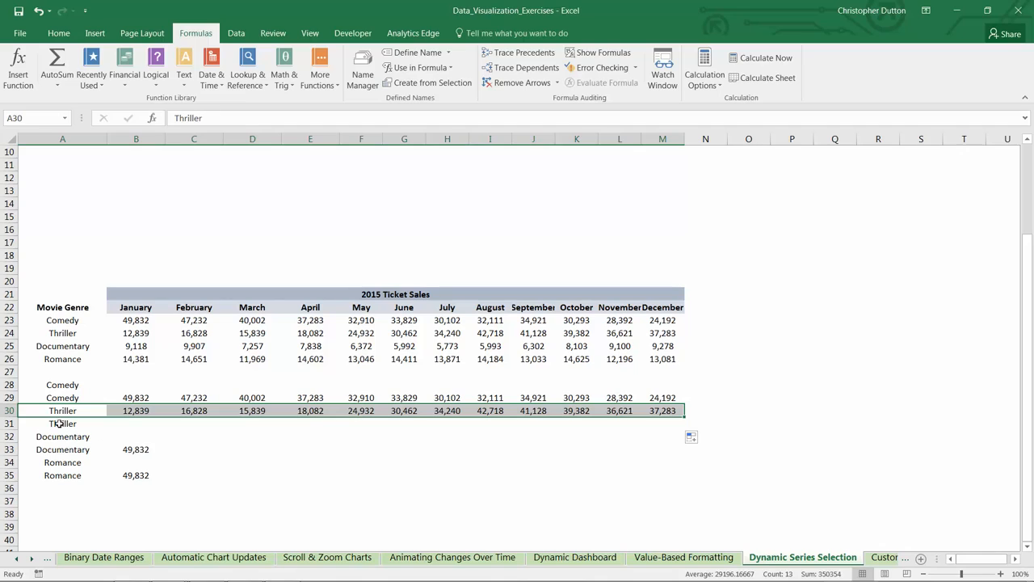
Step: Check the second Thriller row and change the value-if-true reference in both Documentary formulas, B32 and B33, to B$25
left_click_drag(59, 423, 671, 426)
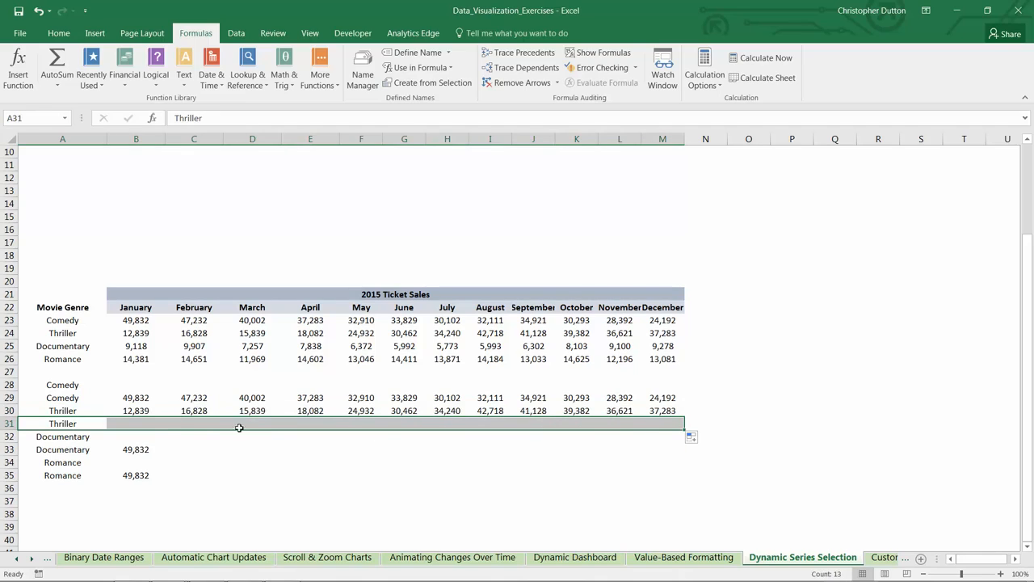
left_click(128, 439)
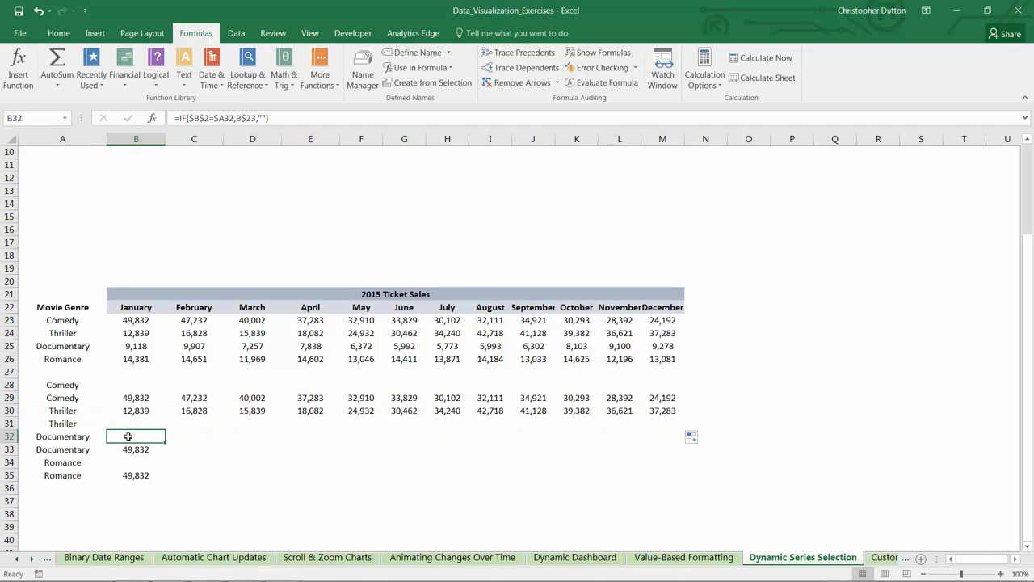
double_click(128, 434)
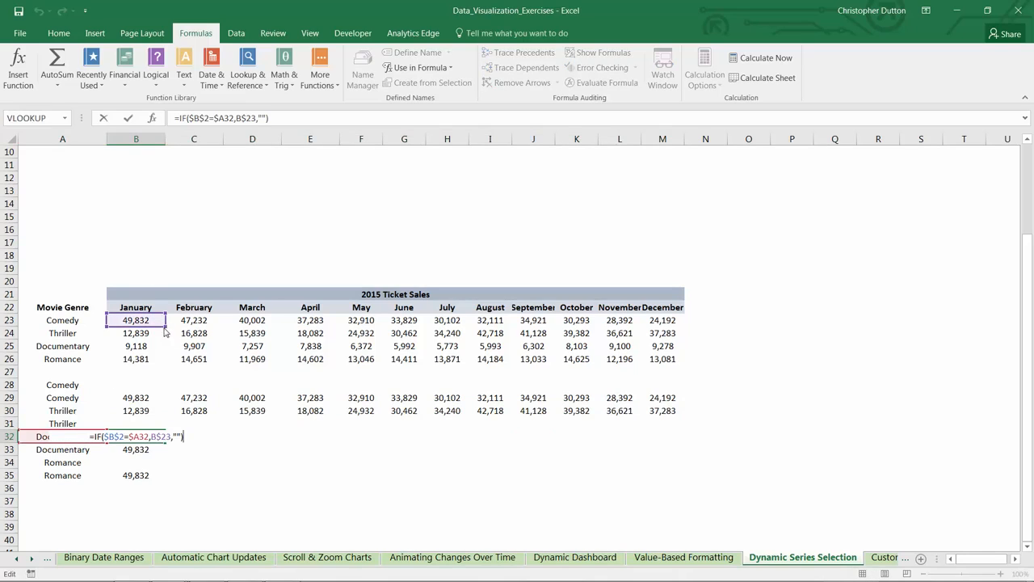
left_click(162, 345)
key("Return")
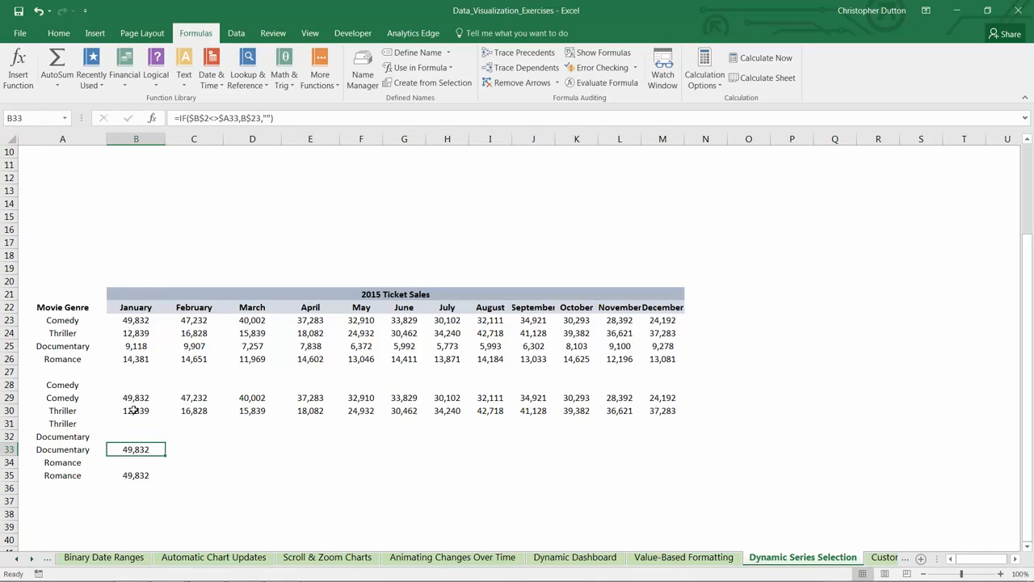
key("F2")
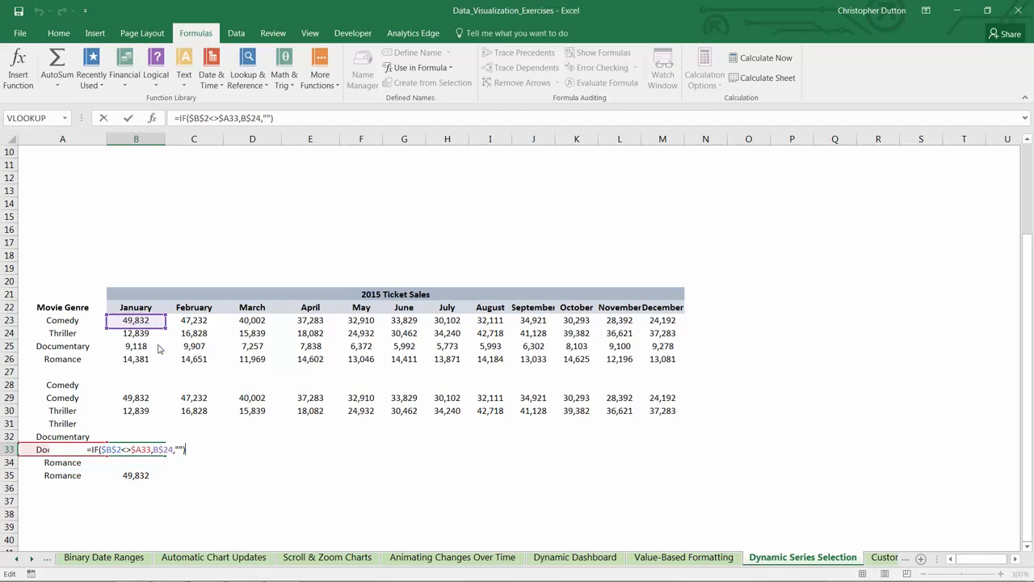
left_click_drag(161, 320, 160, 346)
key("Return")
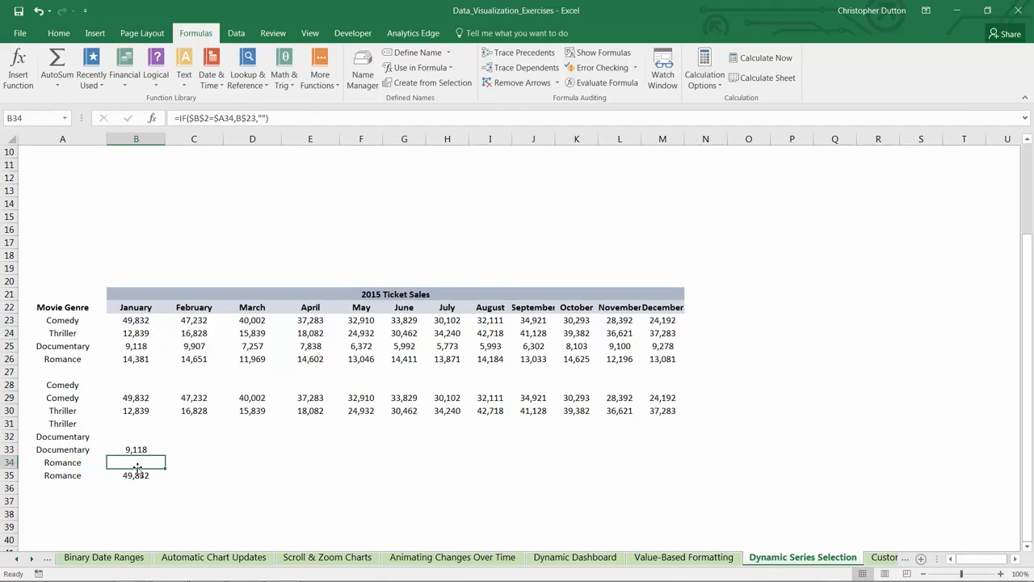
Step: Change the value-if-true reference in both Romance formulas, B34 and B35, to B$26
key("F2")
left_click_drag(148, 326, 148, 363)
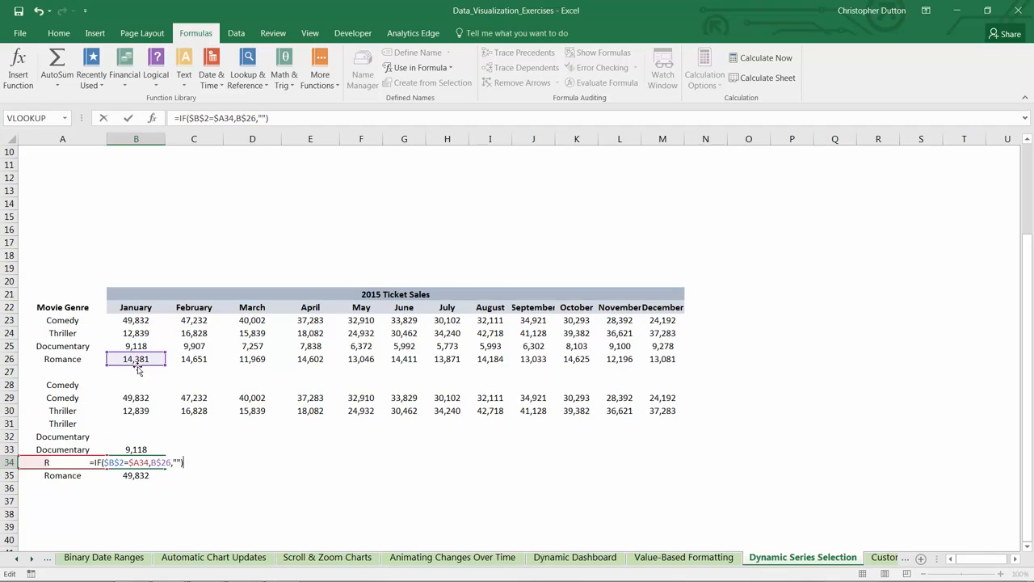
type("'")
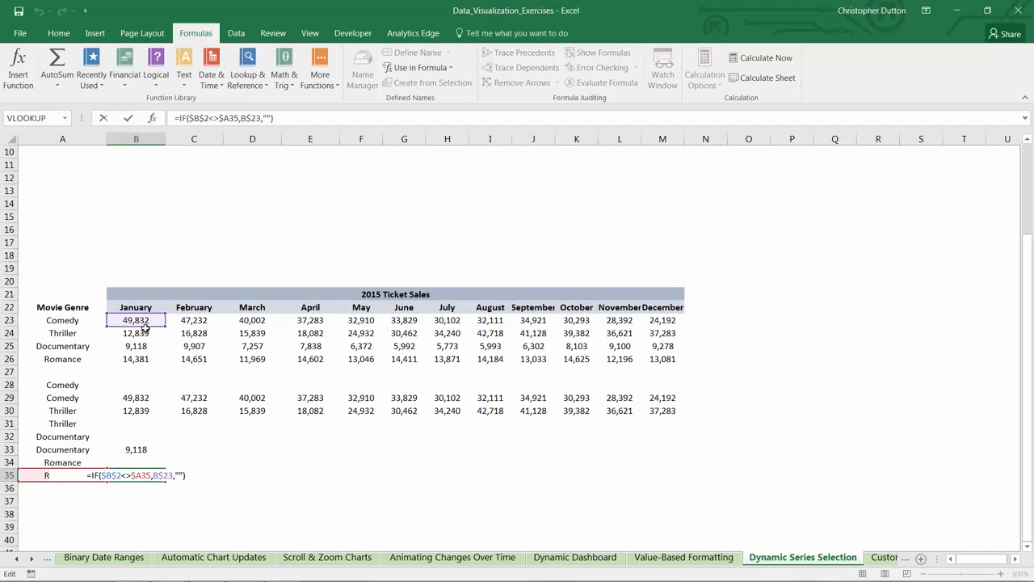
left_click_drag(144, 325, 148, 360)
key("Return")
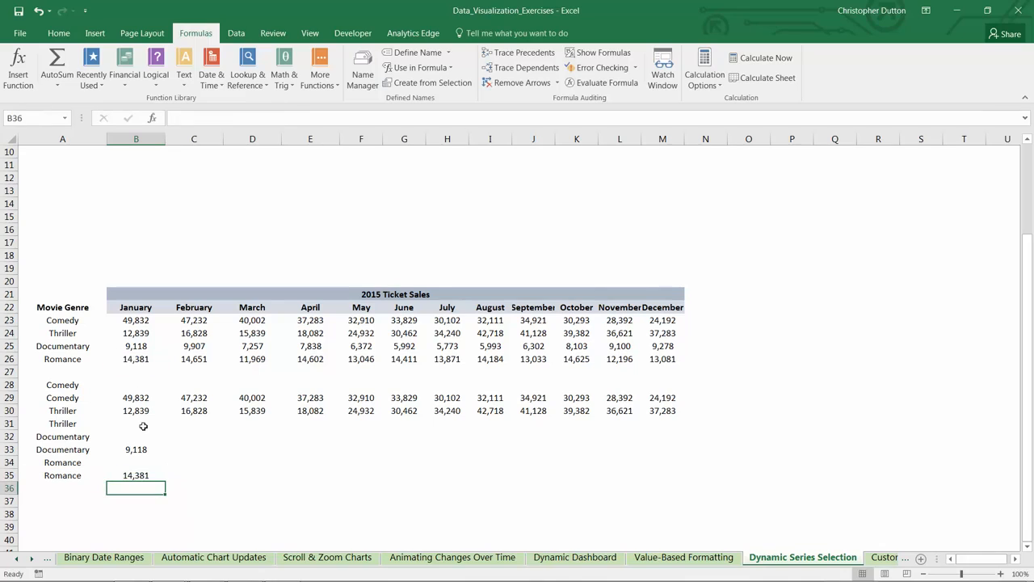
Step: Fill the Documentary and Romance formulas in B32:B35 across through December in column M and review the whole helper block
left_click_drag(132, 437, 685, 481)
left_click(142, 418)
left_click_drag(123, 387, 671, 478)
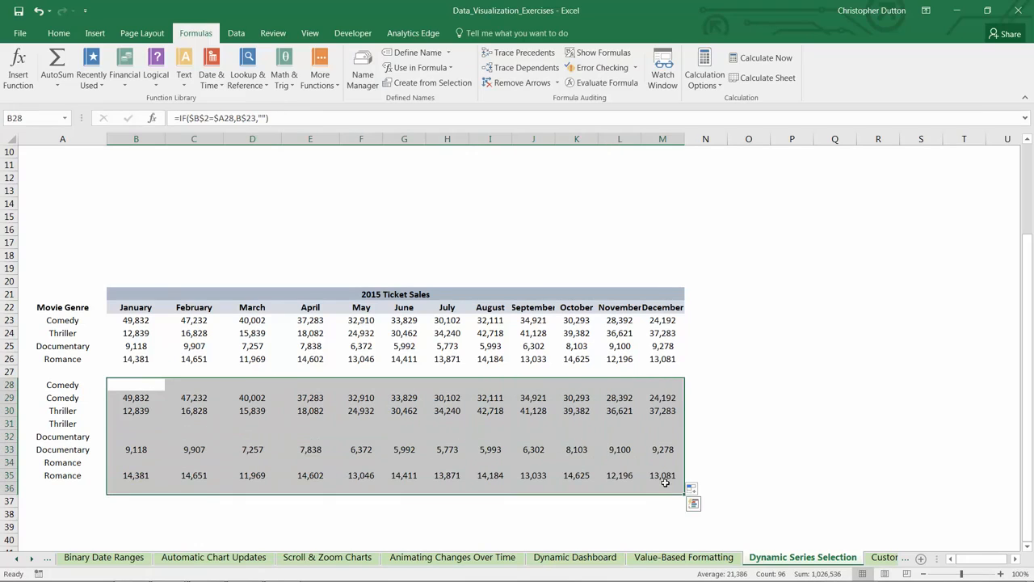
left_click(778, 437)
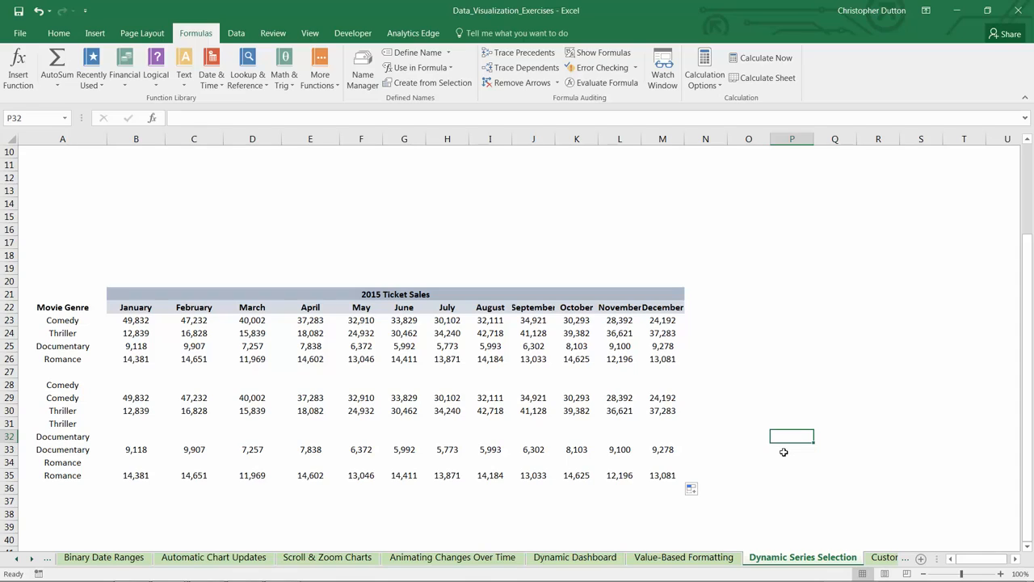
Step: Set the genre in B2 to Romance and check which helper row of each genre pair holds the monthly values
scroll(134, 181, "up", 3)
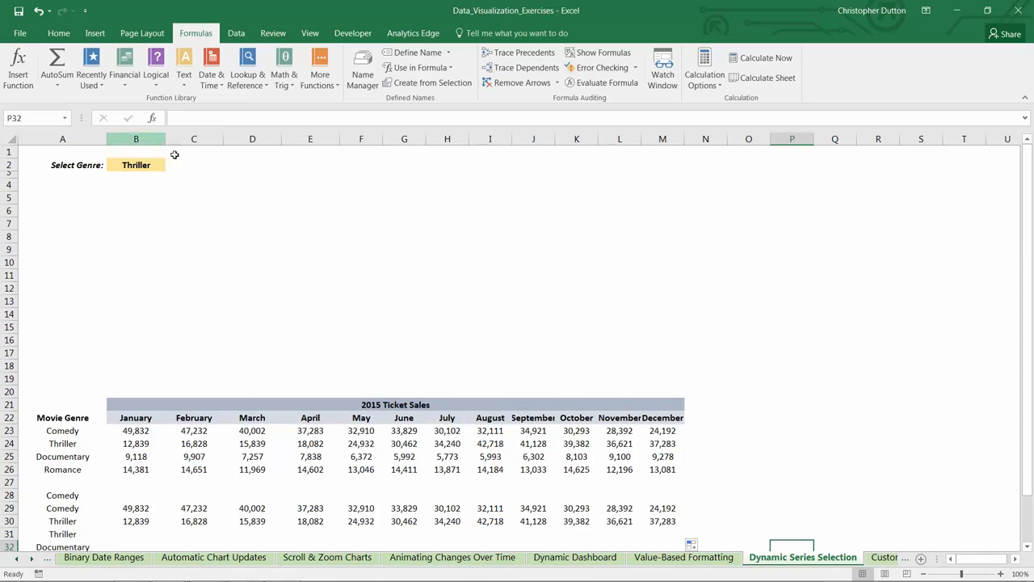
left_click(161, 164)
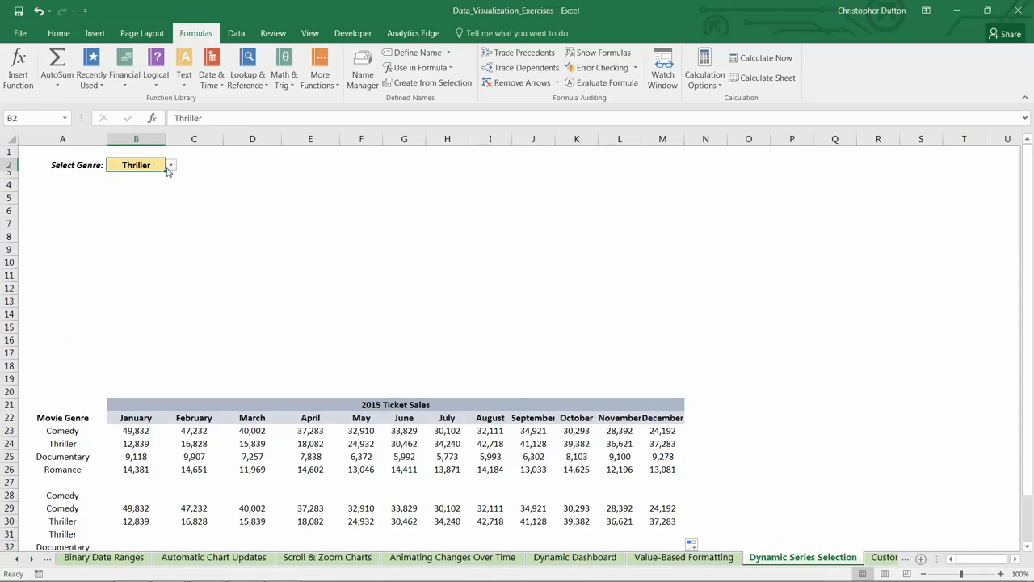
left_click(170, 165)
left_click(149, 203)
scroll(389, 264, "down", 5)
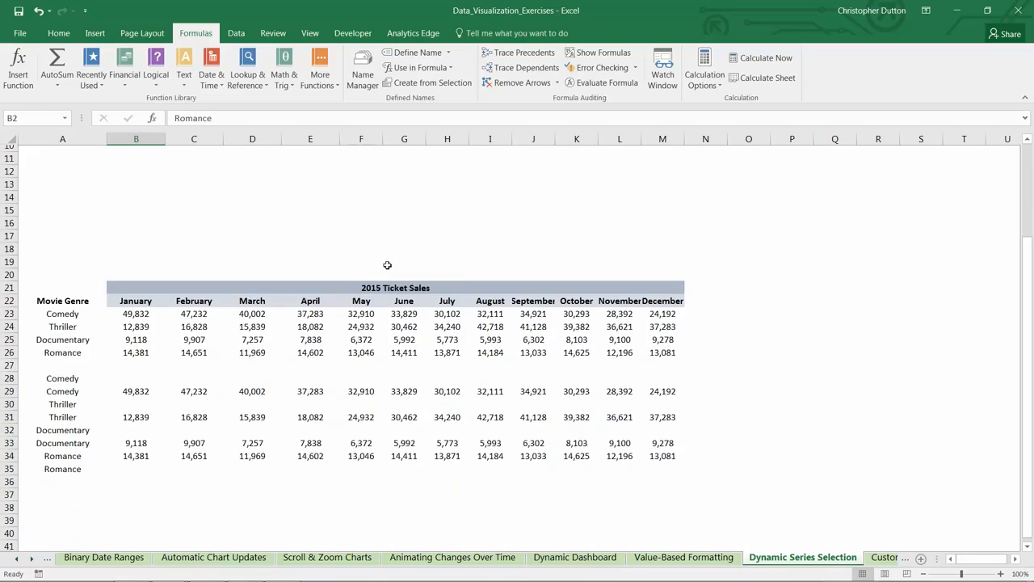
left_click_drag(70, 322, 132, 320)
left_click_drag(71, 345, 130, 346)
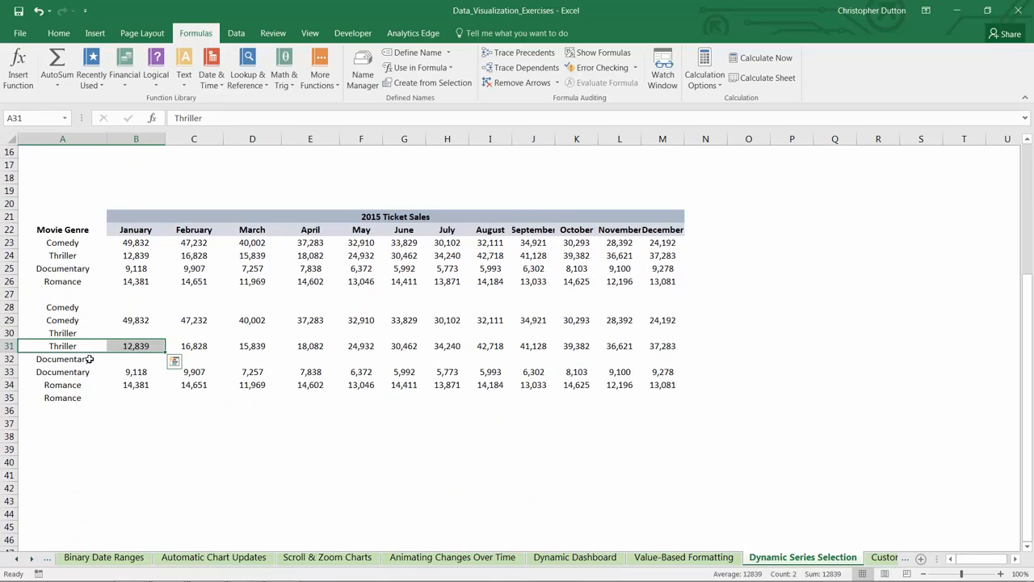
left_click_drag(77, 371, 131, 371)
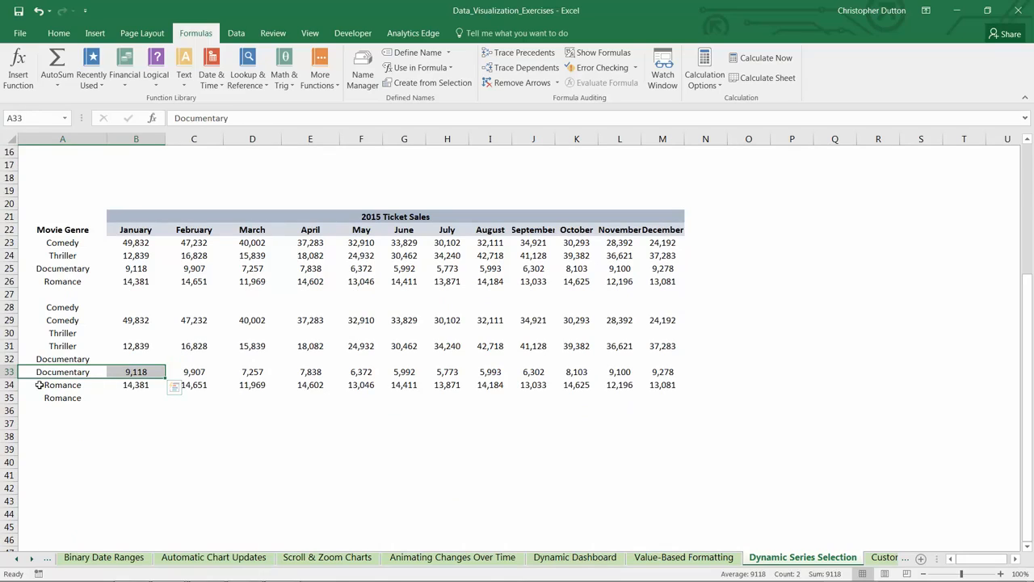
left_click_drag(42, 383, 681, 386)
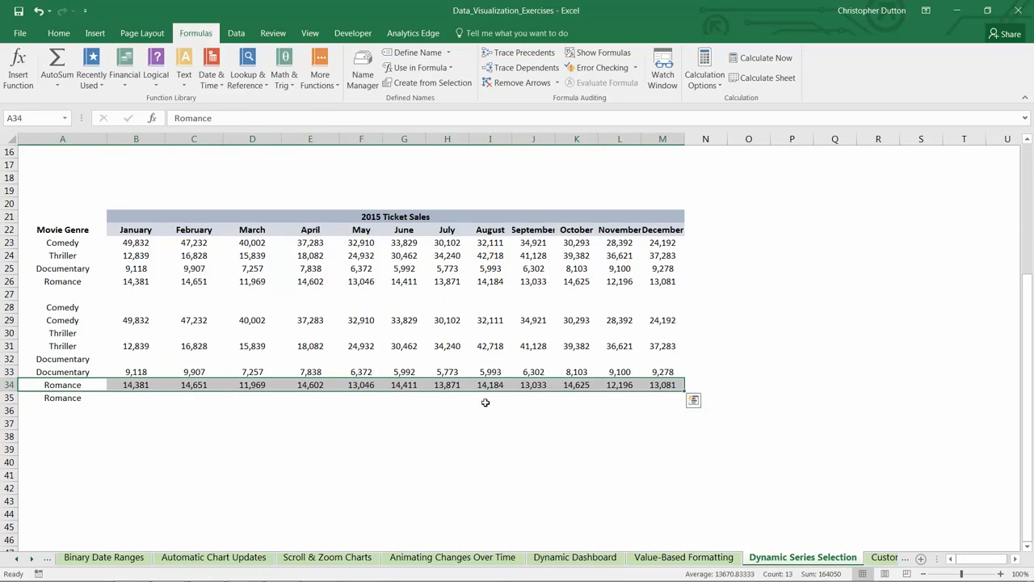
left_click(128, 399)
Step: Insert a 2-D stacked area chart and move it to the empty area beside the ticket sales table
scroll(272, 384, "up", 3)
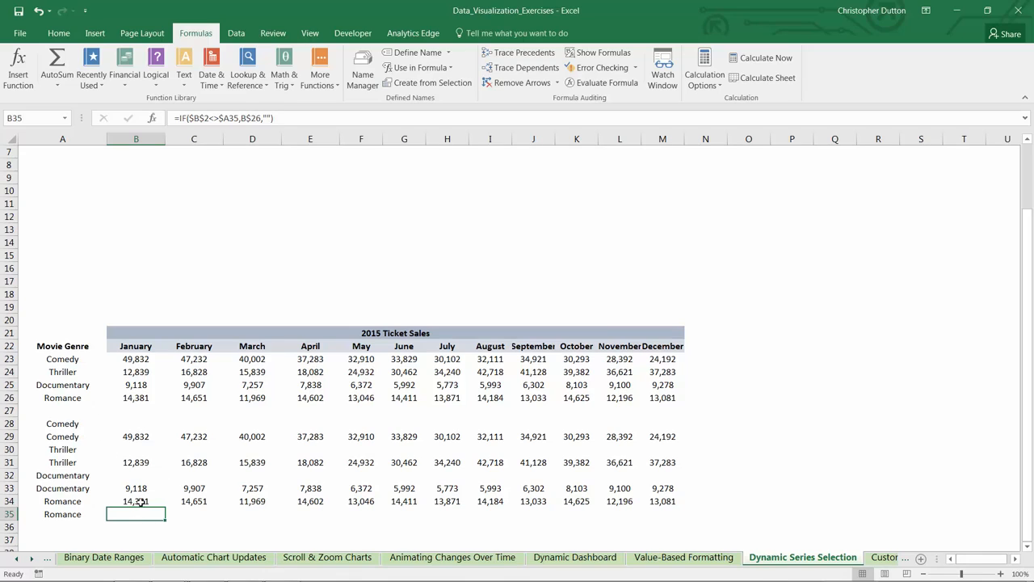
left_click(95, 33)
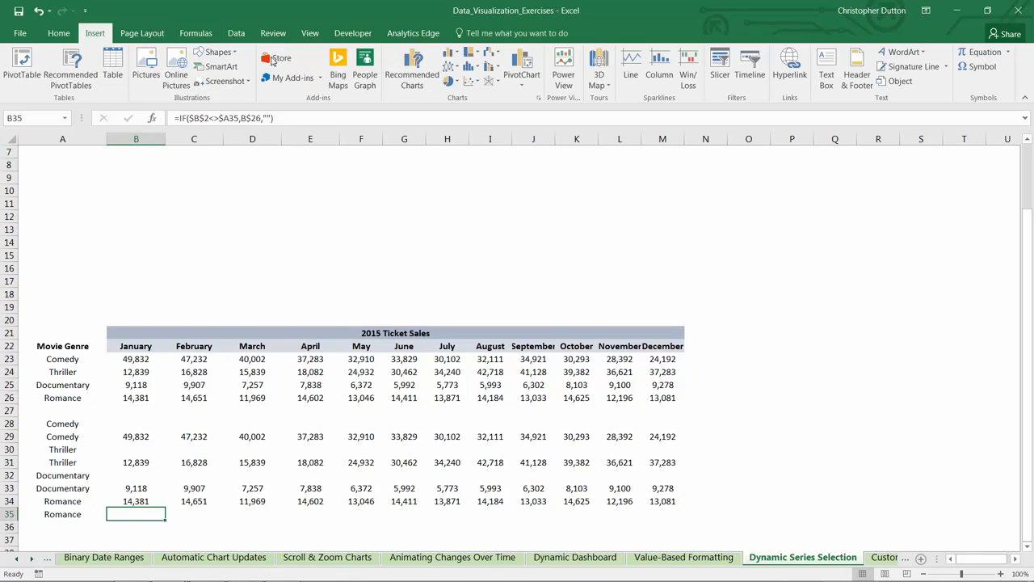
left_click(450, 66)
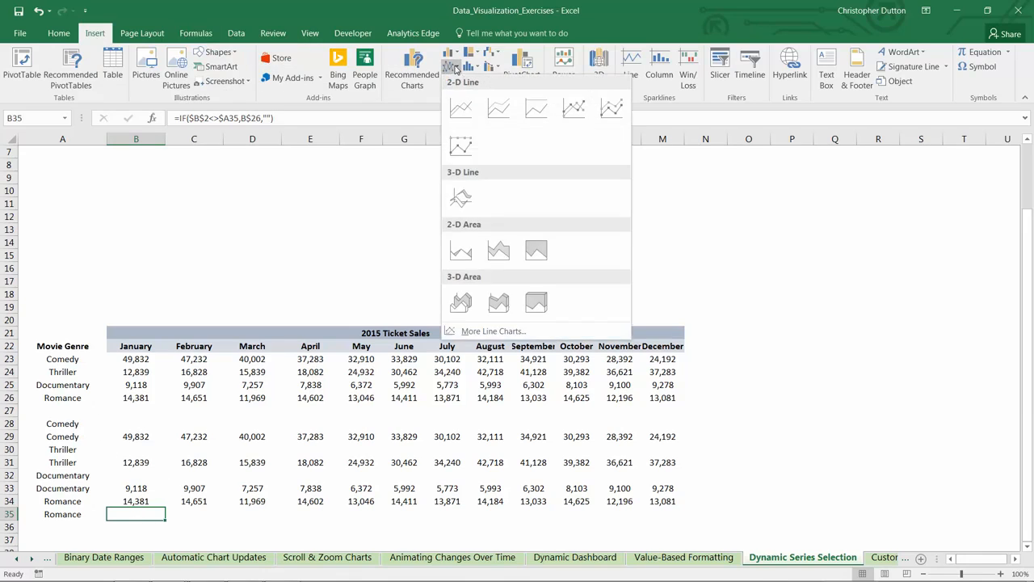
left_click(498, 252)
left_click_drag(499, 263, 695, 215)
Step: Open the chart's data source settings and remove the automatically picked series
right_click(644, 261)
left_click(690, 338)
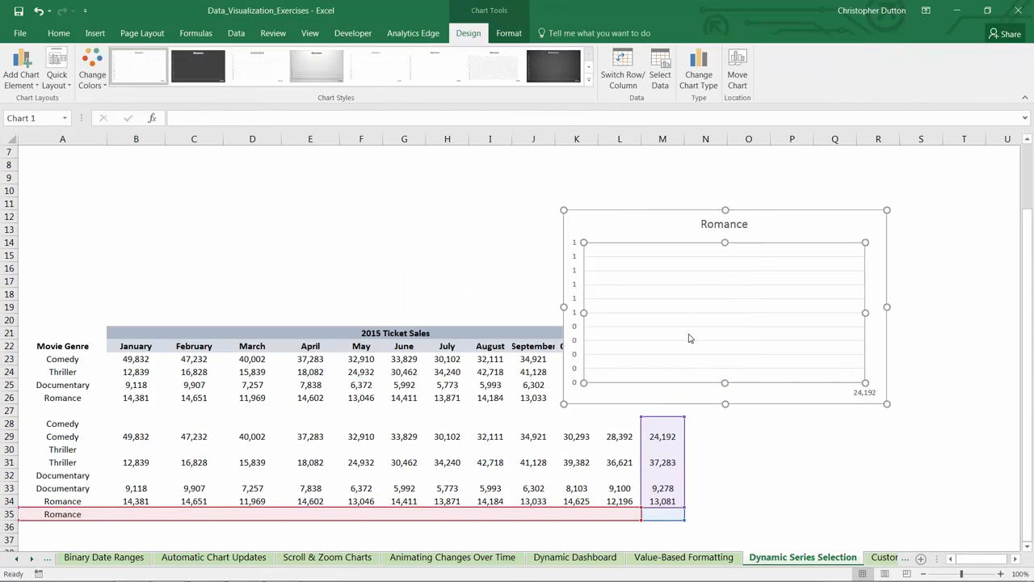
left_click(606, 388)
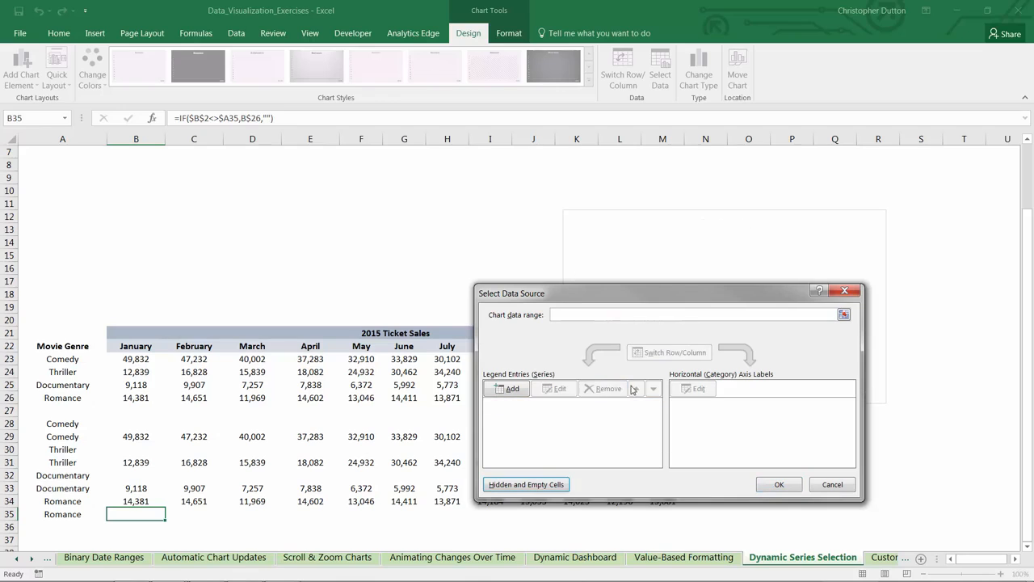
left_click_drag(529, 297, 289, 295)
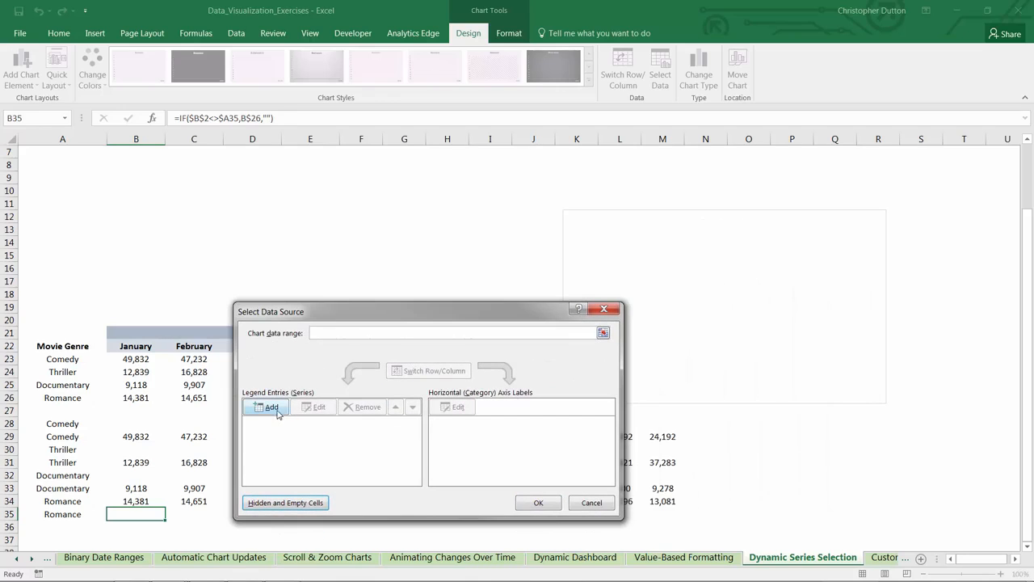
Step: Add a chart series named Comedy(S) with the values from B28:M28, the first Comedy helper row
left_click(273, 404)
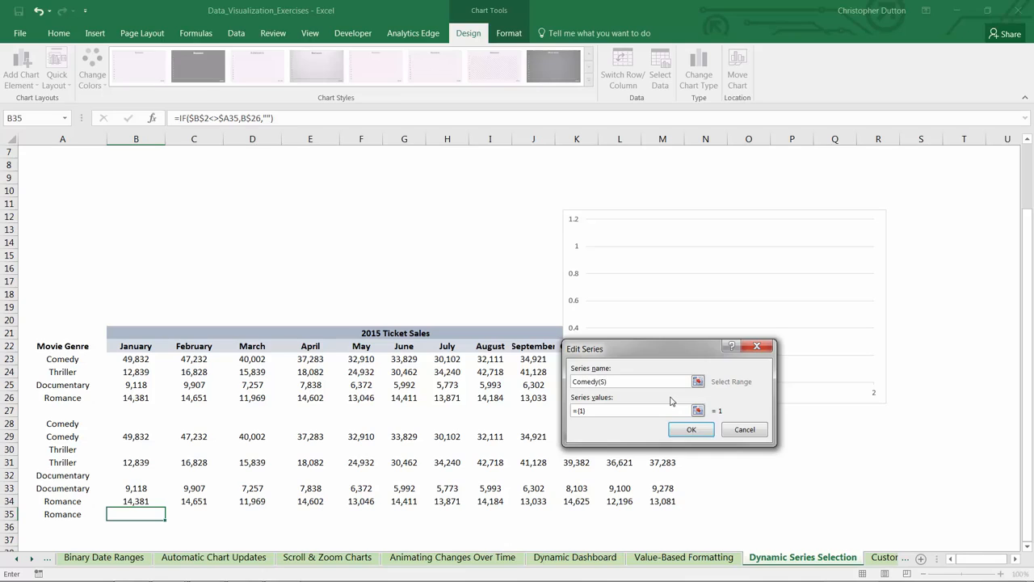
left_click(698, 411)
left_click_drag(127, 423, 679, 423)
left_click(761, 370)
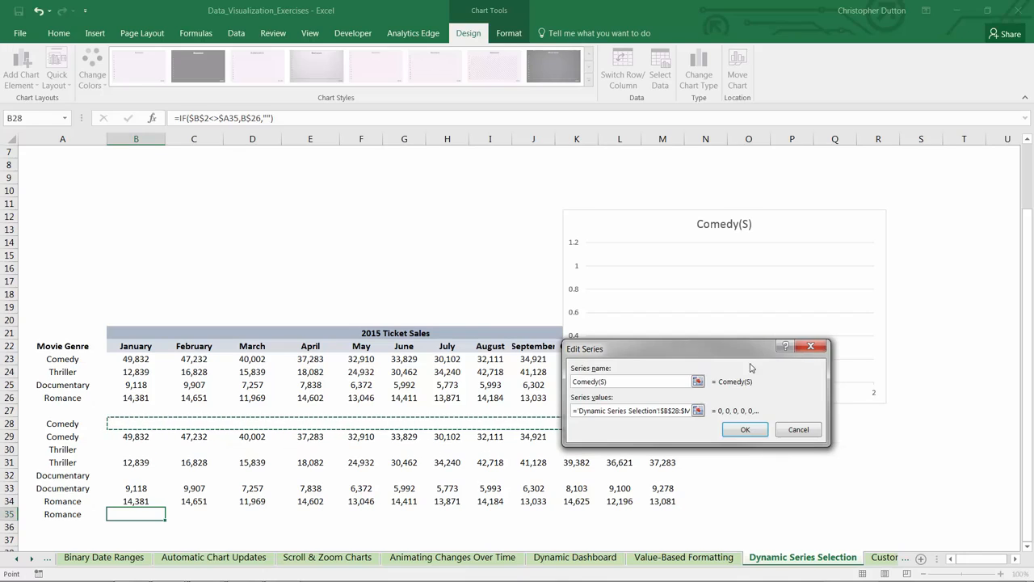
left_click(744, 430)
Step: Set the horizontal axis labels to the months in B22:M22 and move the chart above the ticket sales table
left_click(456, 408)
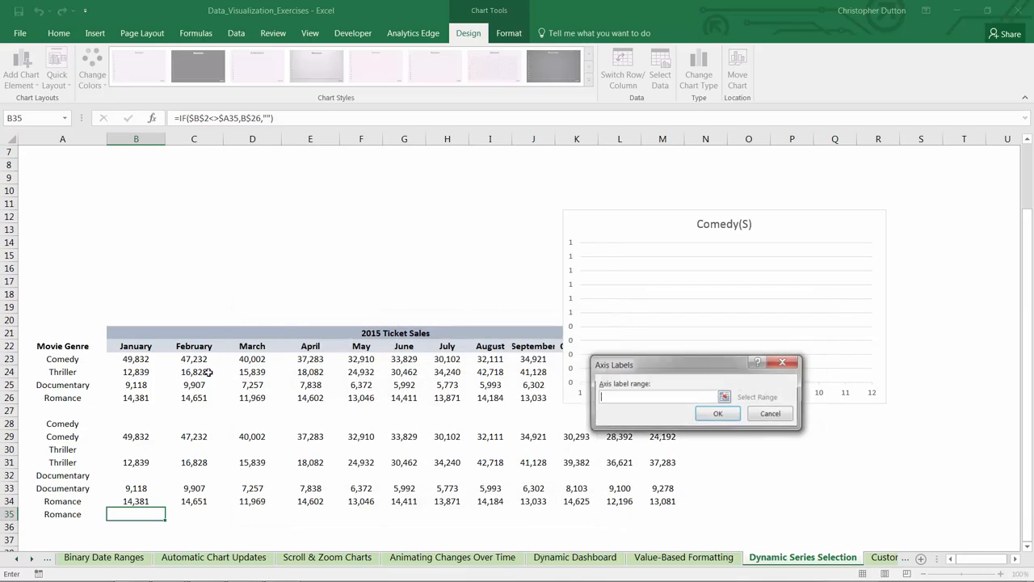
left_click_drag(123, 346, 683, 348)
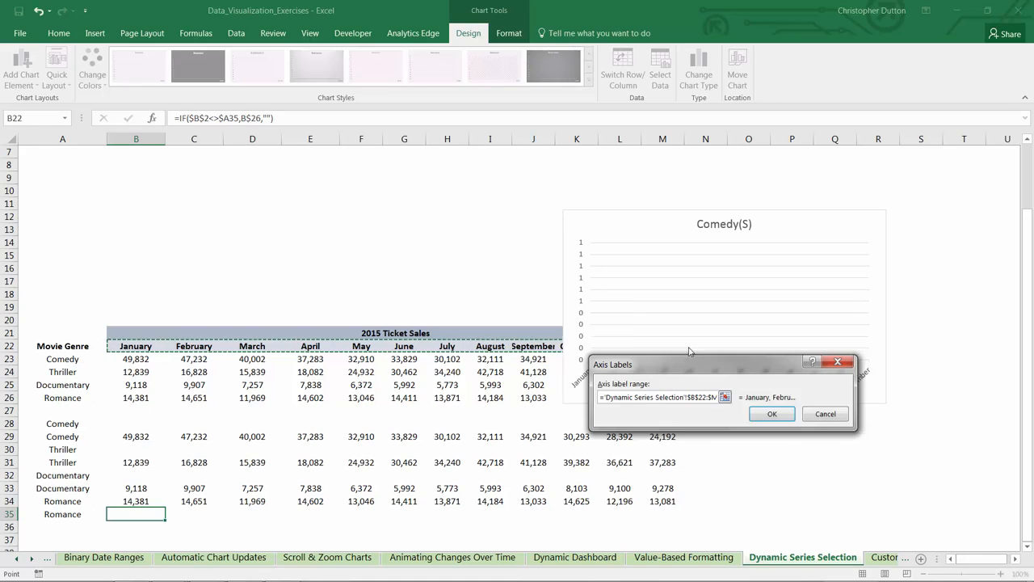
left_click(773, 411)
left_click(533, 503)
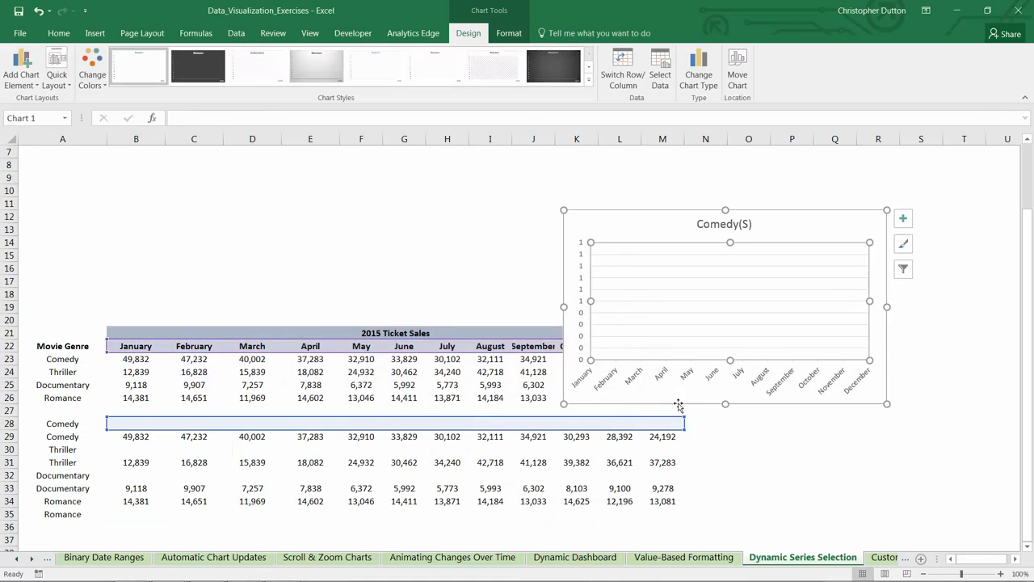
left_click_drag(681, 397, 194, 305)
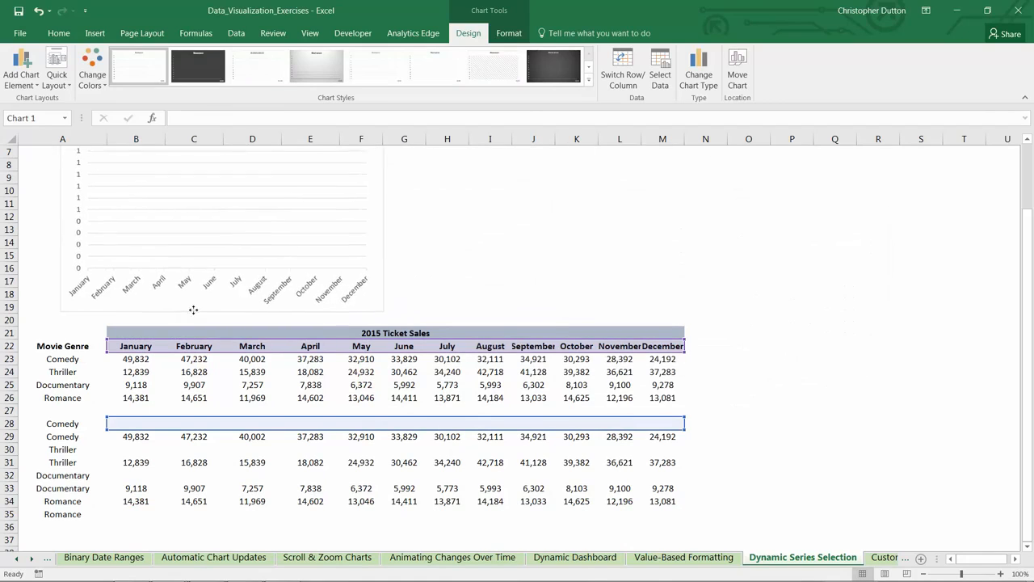
Step: Add a second chart series named Comedy(D) with the values from B29:M29, the second Comedy helper row
right_click(178, 213)
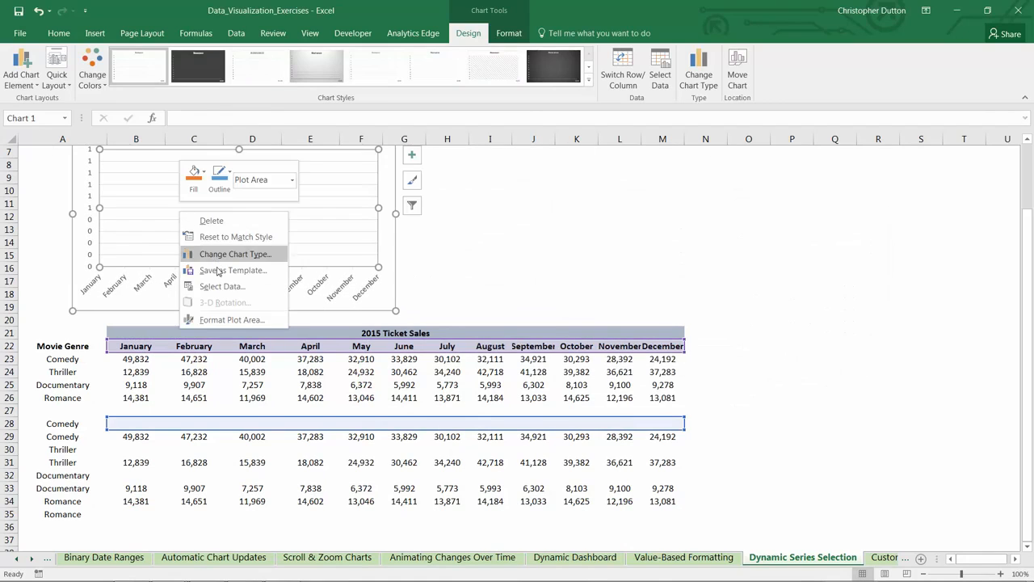
left_click(224, 286)
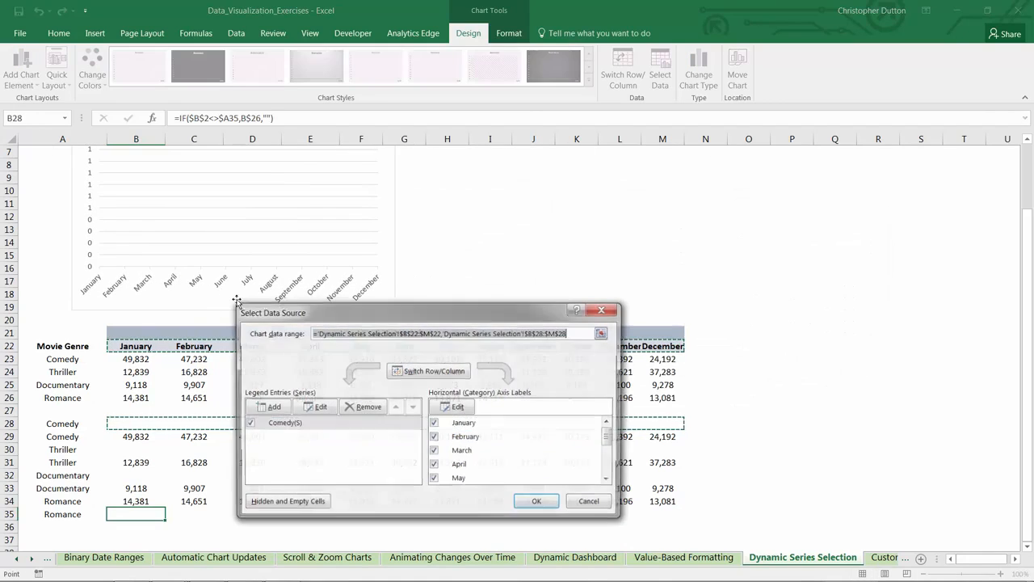
left_click(269, 407)
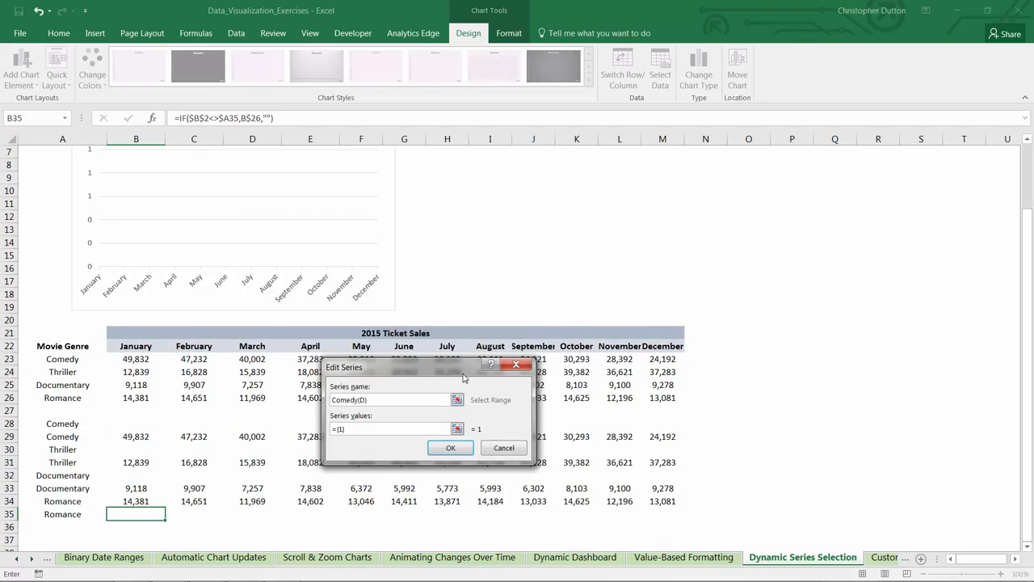
left_click(458, 429)
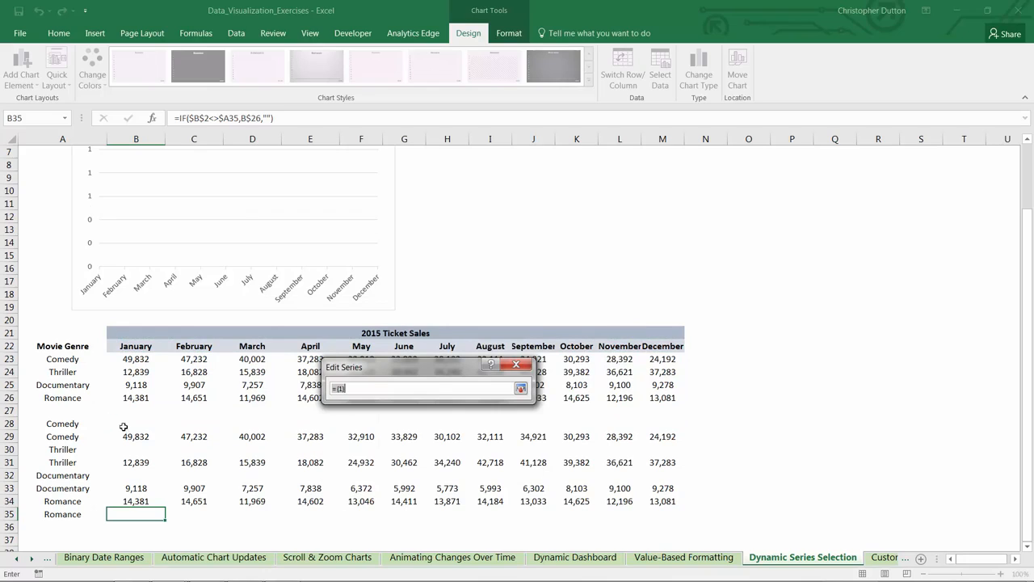
left_click_drag(120, 435, 663, 438)
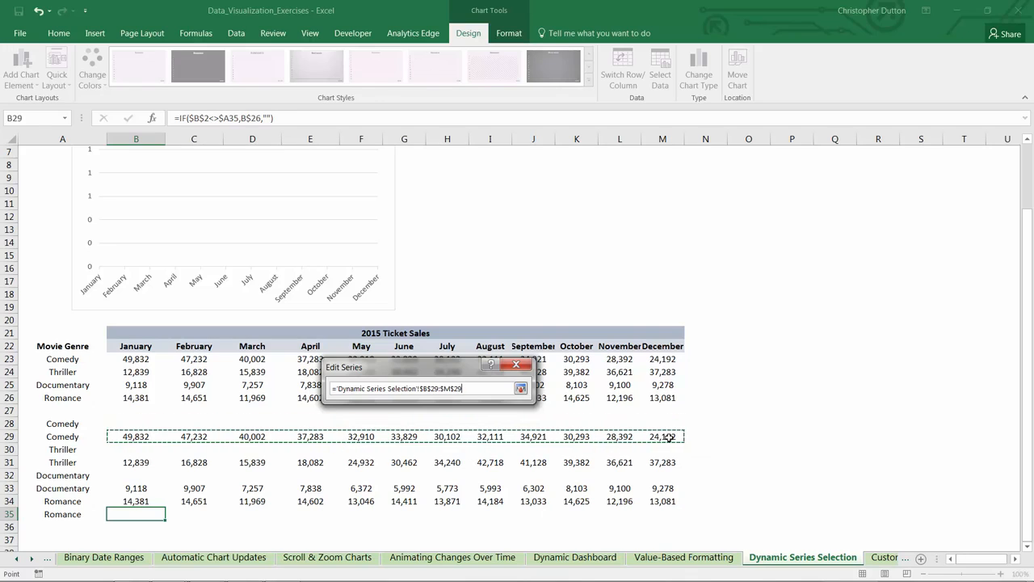
left_click(520, 390)
left_click(512, 451)
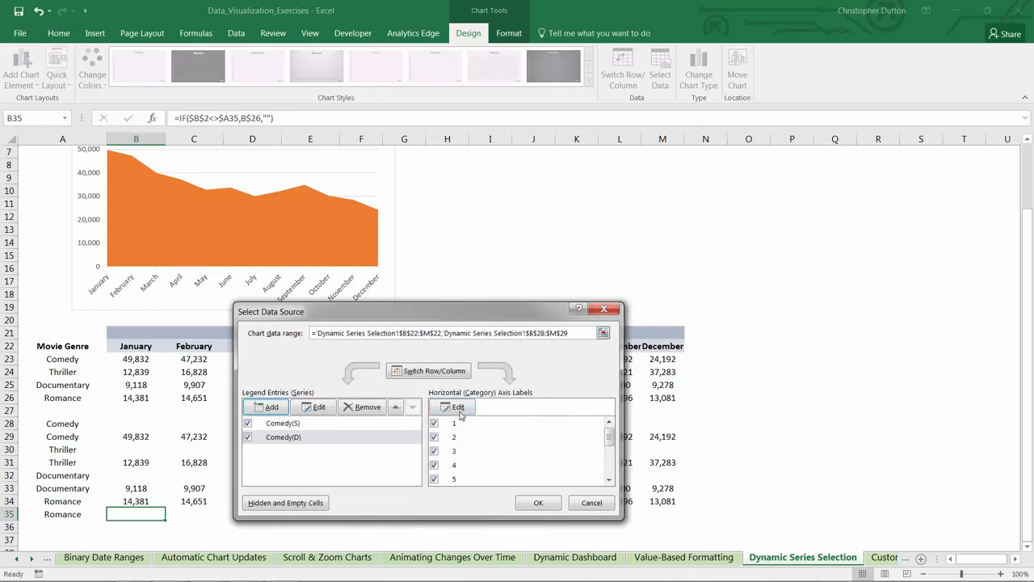
Step: Set the horizontal axis labels of the Comedy(D) series to the months in B22:M22
left_click(452, 406)
left_click_drag(121, 346, 662, 347)
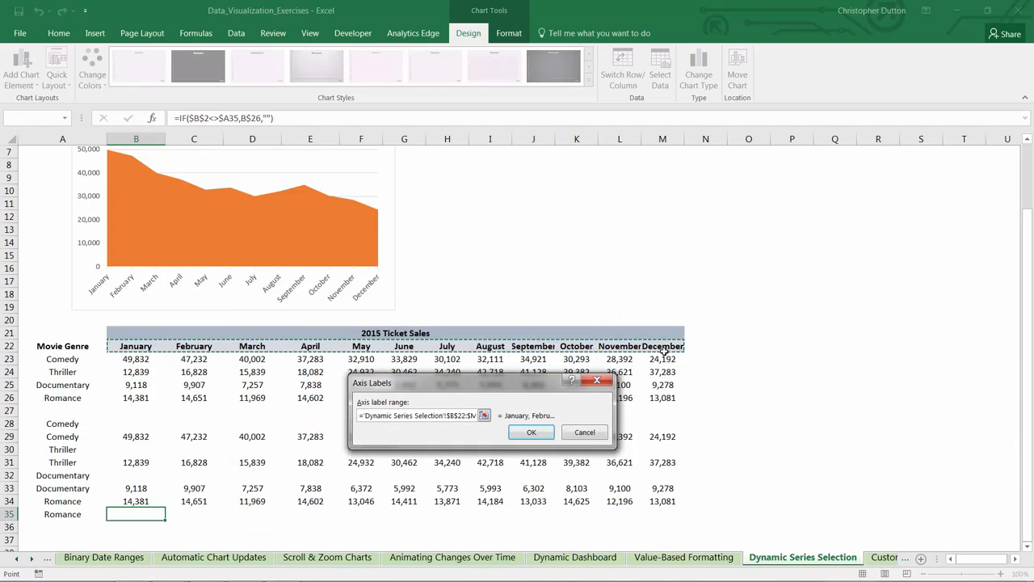
left_click(527, 433)
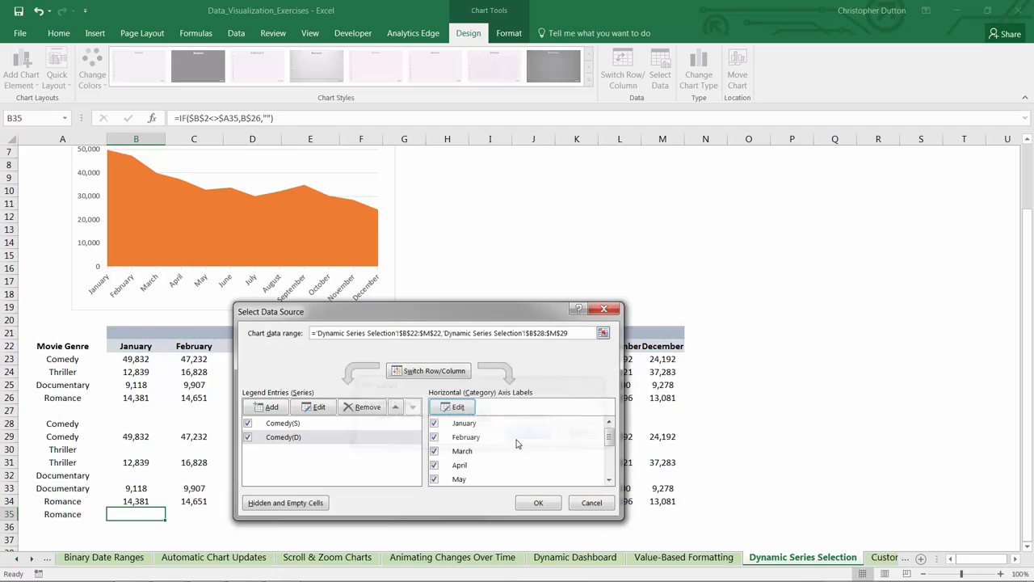
Step: Add a chart series named Thriller(S) with the values from B30:M30 and the month labels from B22:M22
left_click(272, 406)
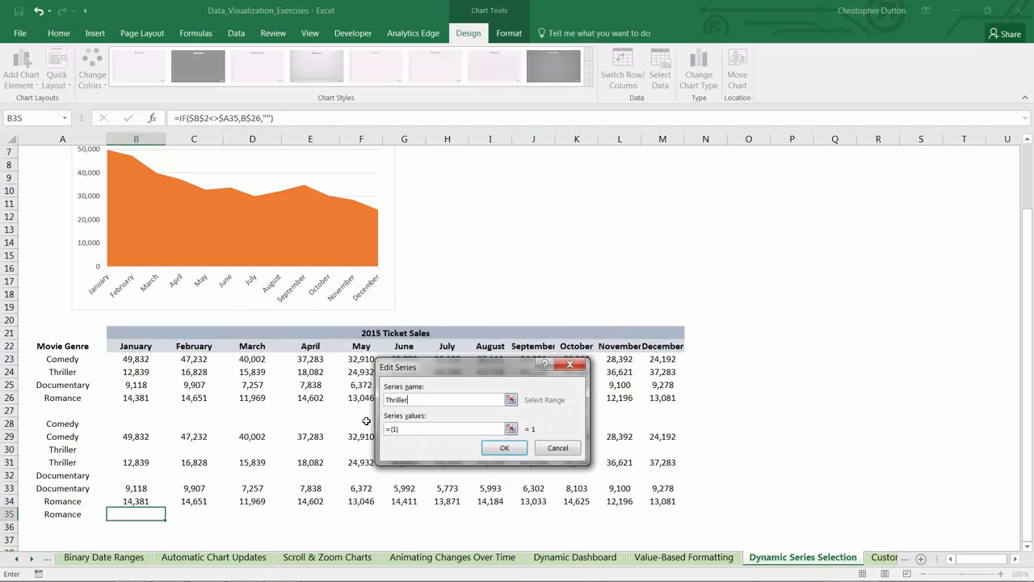
left_click(510, 428)
left_click_drag(135, 446, 662, 450)
left_click(573, 390)
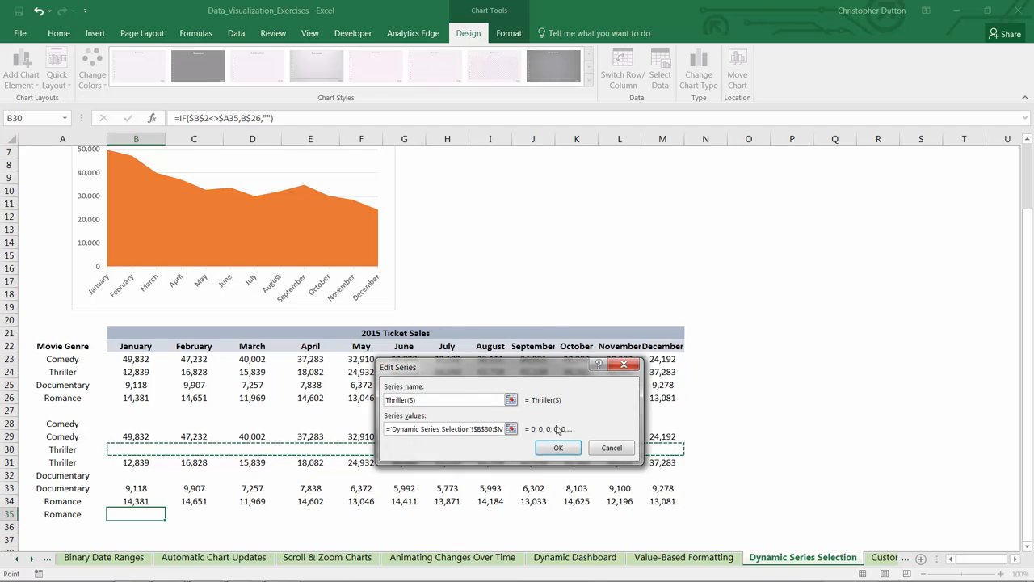
left_click(556, 448)
left_click(451, 406)
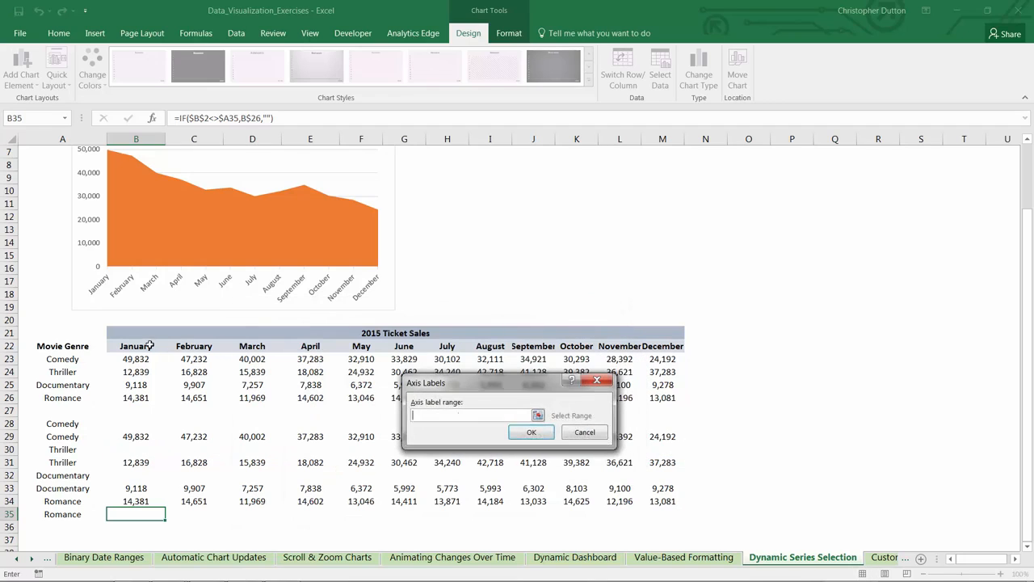
left_click_drag(136, 346, 656, 349)
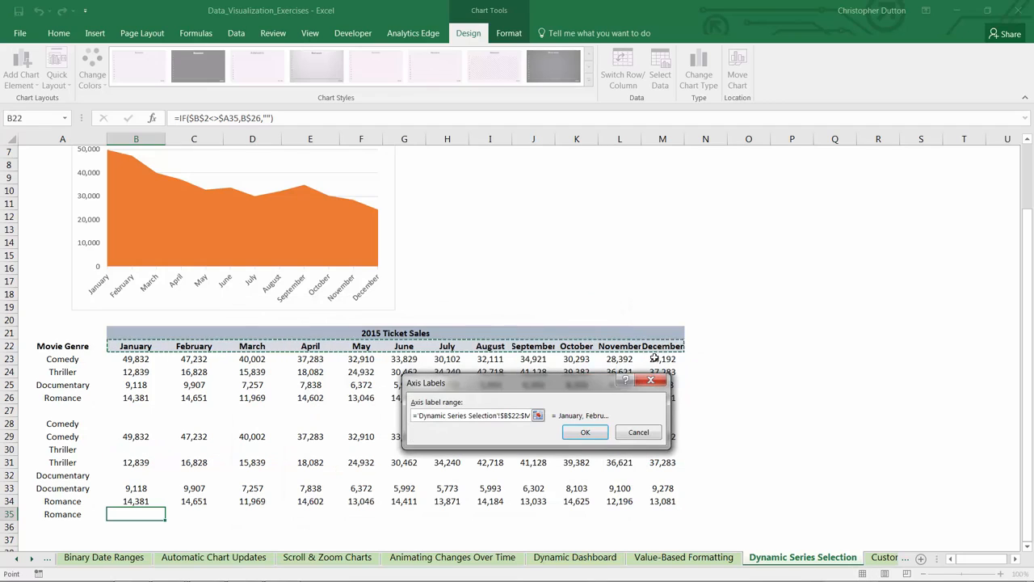
left_click(585, 431)
Step: Add a chart series named Thriller(D) with the values from B31:M31 and the month labels from B22:M22
left_click(278, 409)
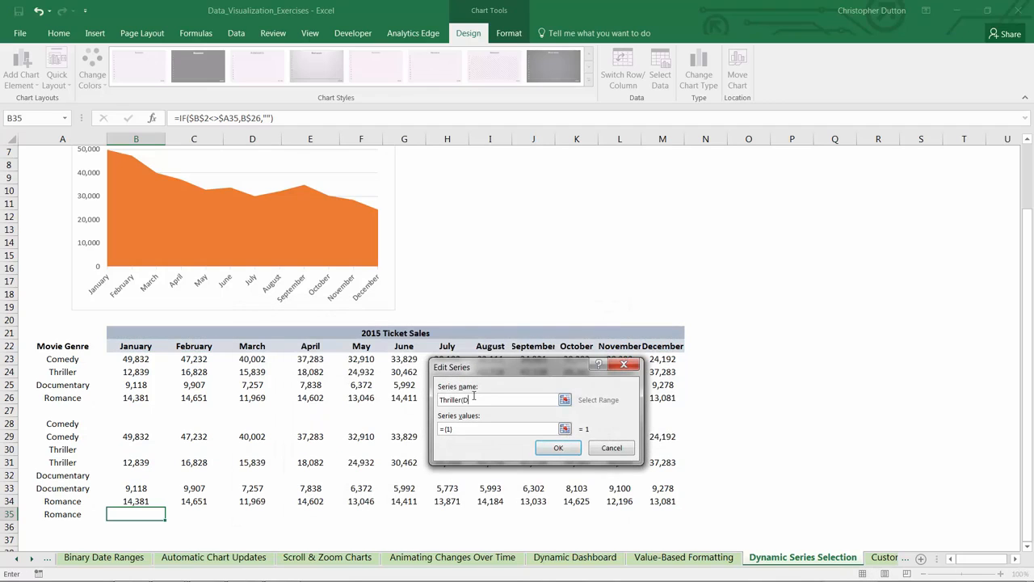
left_click(564, 430)
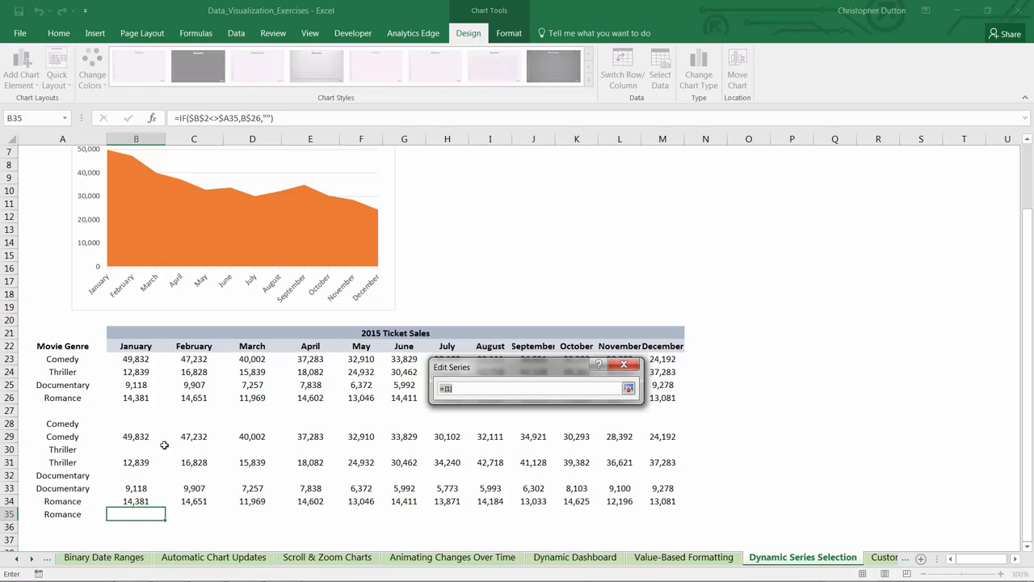
left_click_drag(133, 462, 674, 463)
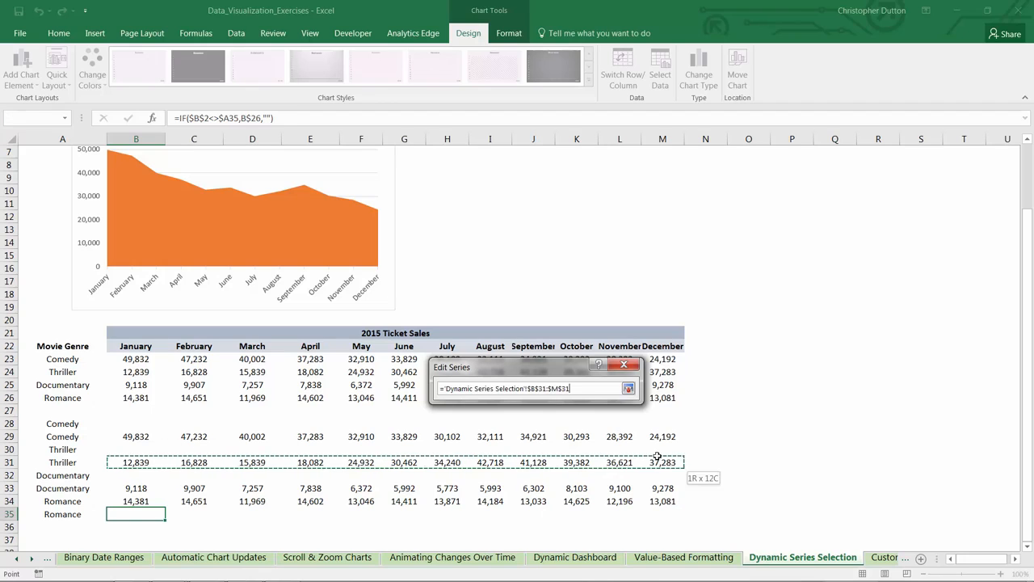
left_click(627, 388)
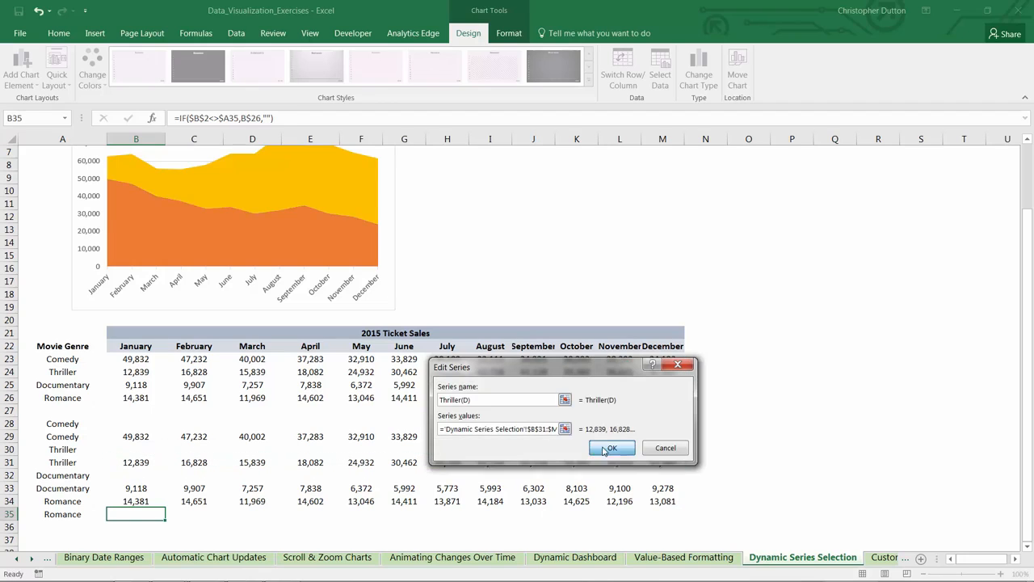
left_click(605, 450)
left_click(453, 406)
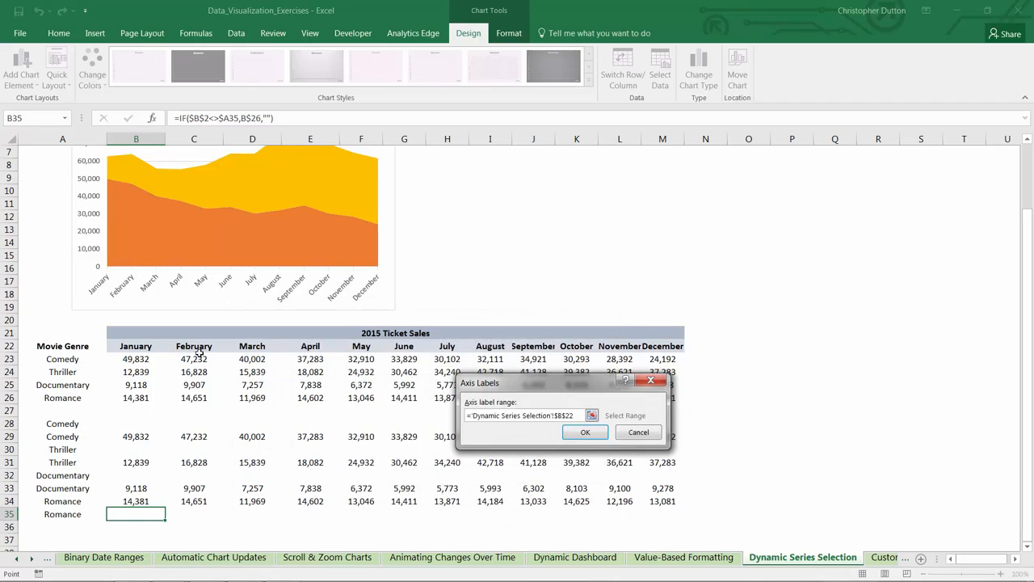
left_click_drag(129, 348, 676, 346)
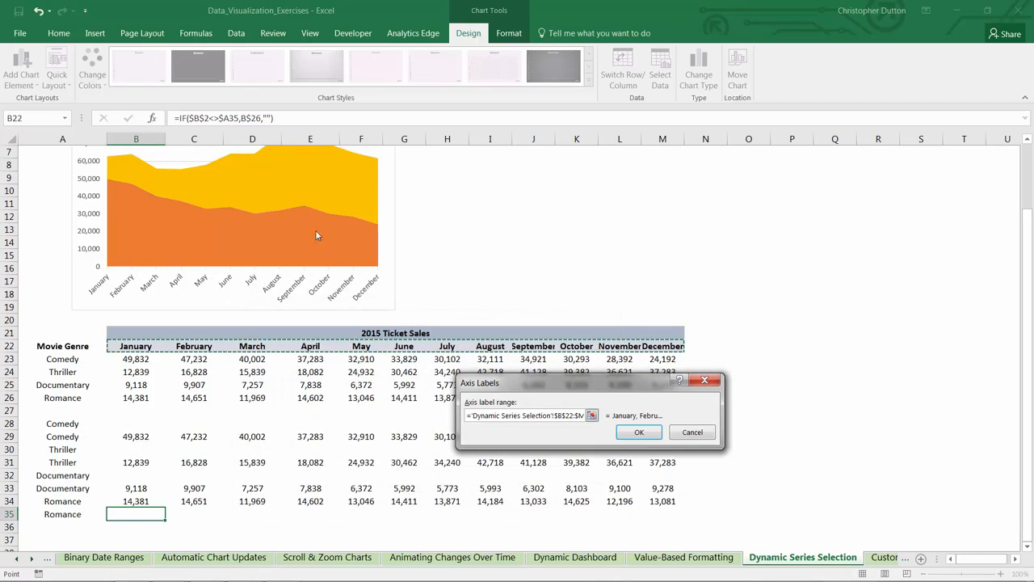
left_click(635, 432)
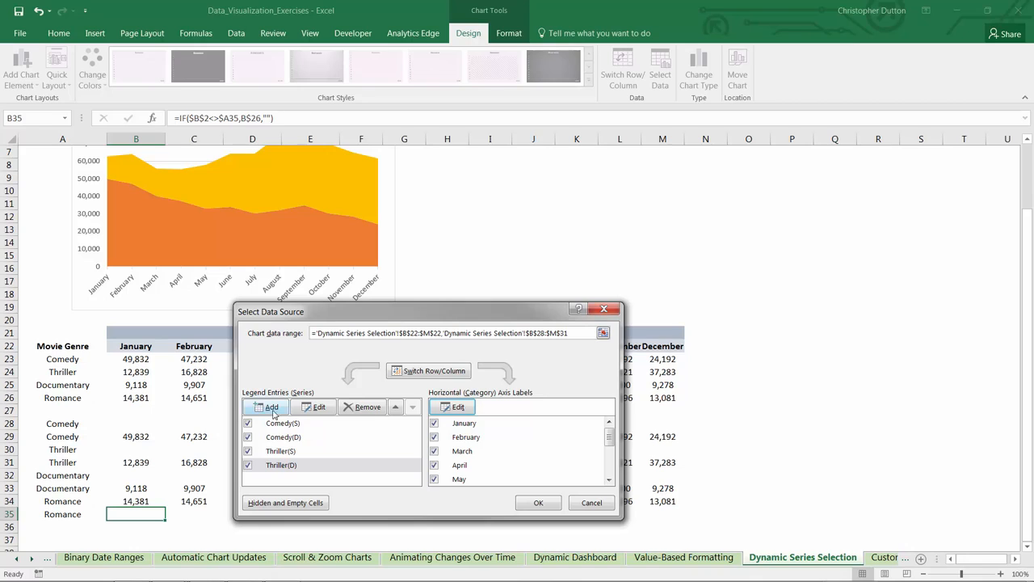
Step: Add a chart series named Doc(S) with the values from B32:M32 and the month labels from B22:M22
left_click(271, 407)
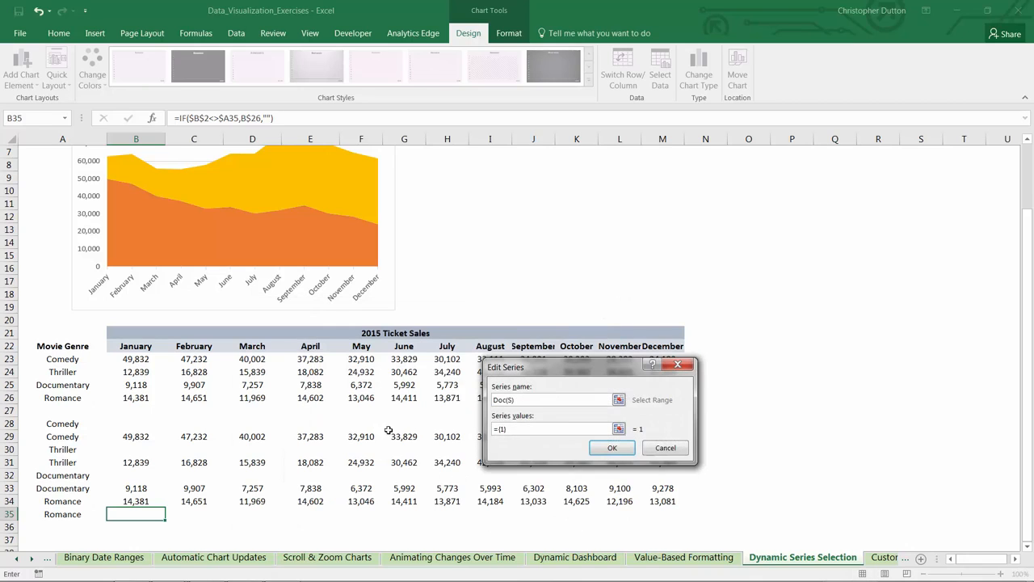
left_click(619, 428)
left_click_drag(132, 477, 662, 482)
left_click(681, 387)
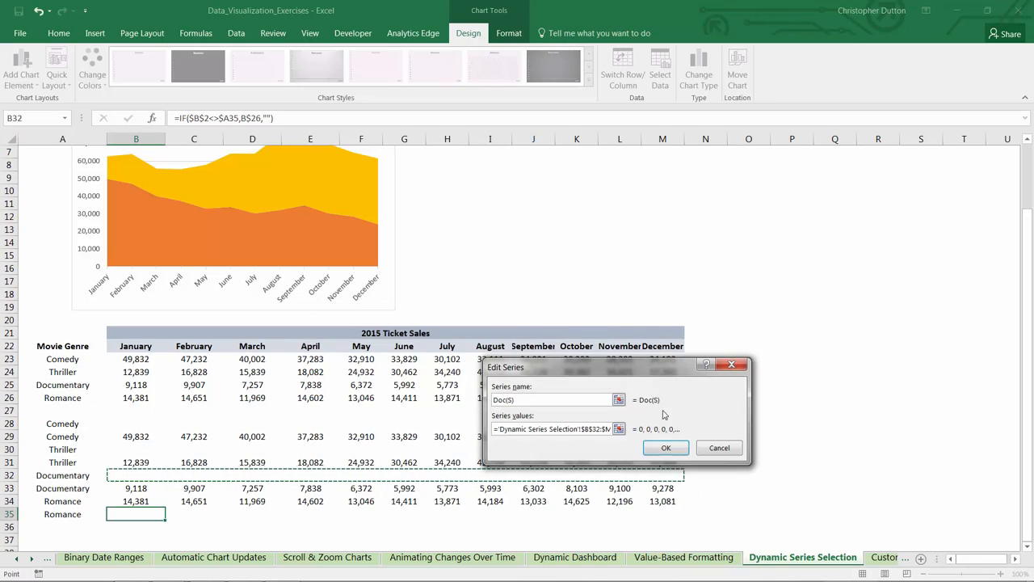
left_click(665, 448)
left_click(452, 407)
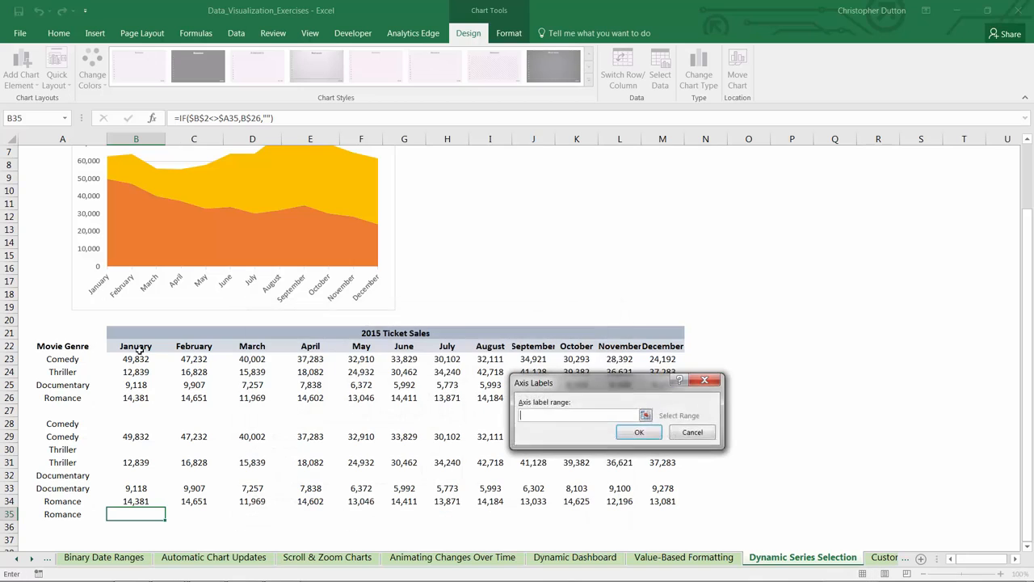
left_click_drag(129, 346, 666, 349)
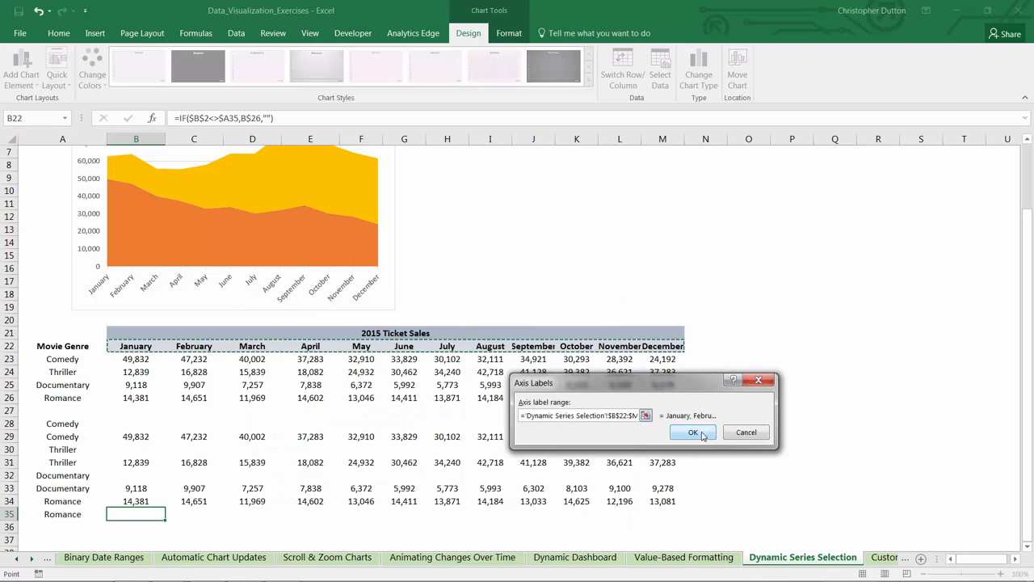
left_click(686, 429)
Step: Add a chart series named Doc(D) with the values from B33:M33 and the month labels from B22:M22
left_click(271, 406)
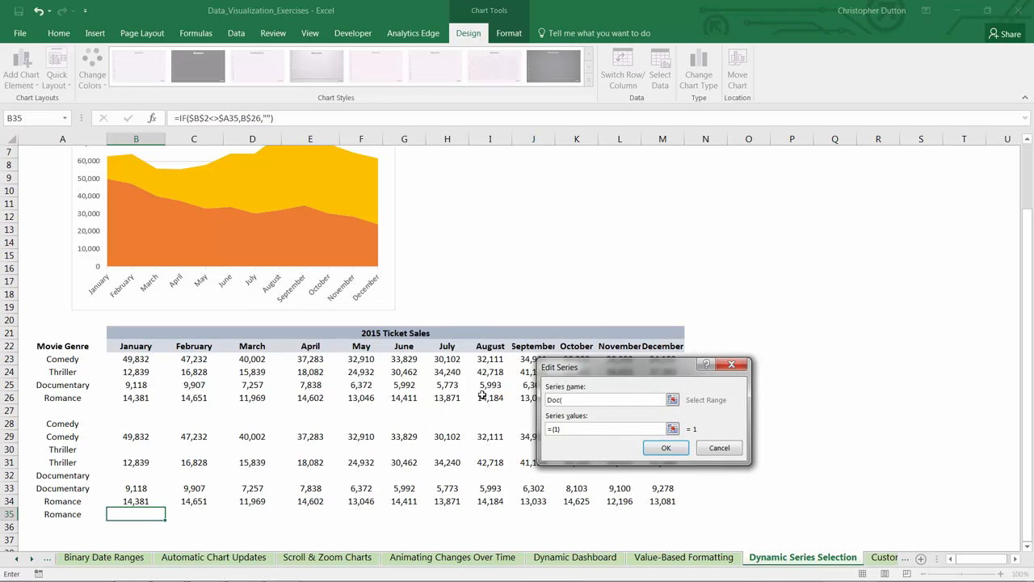
left_click(672, 428)
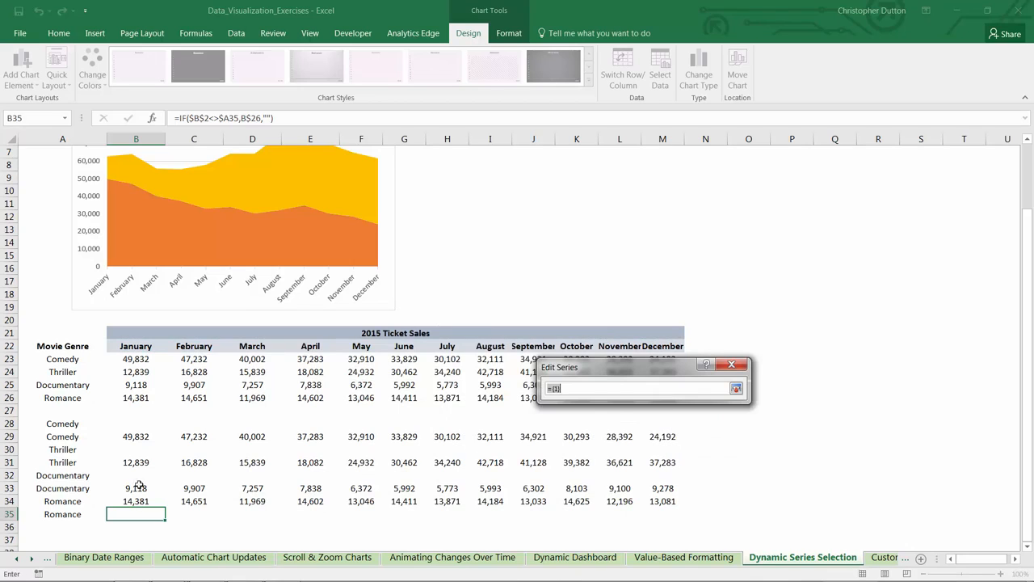
left_click_drag(136, 488, 684, 488)
left_click(718, 449)
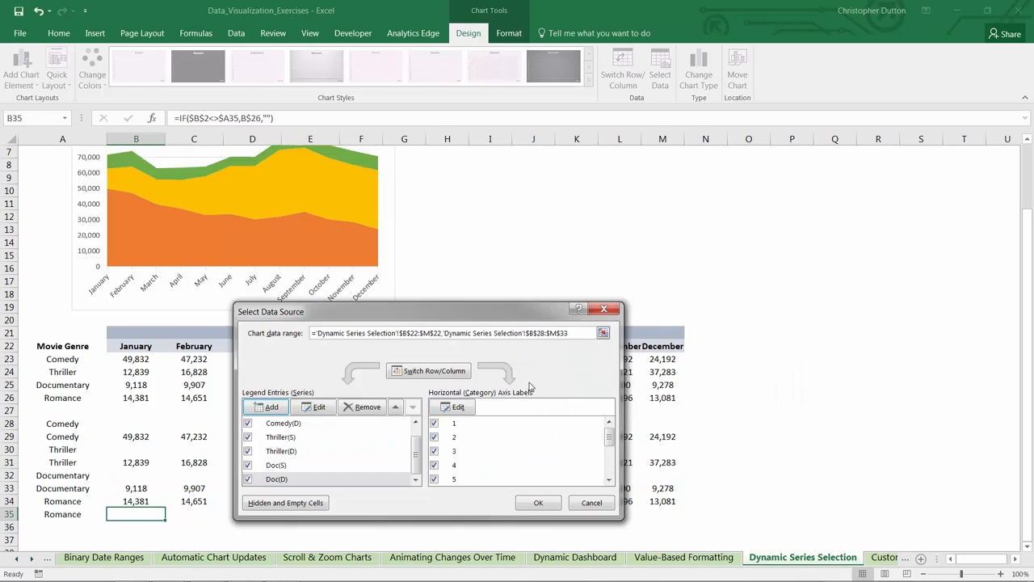
left_click(463, 407)
left_click_drag(133, 348, 683, 348)
left_click(745, 430)
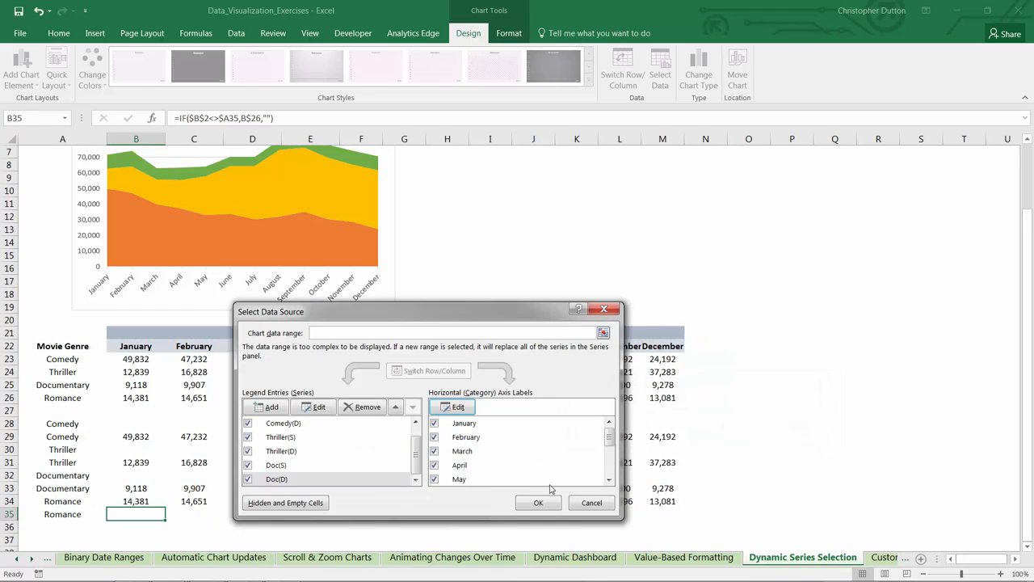
Step: Add a chart series named Romance(S) with the values from B34:M34 and the month labels from B22:M22
left_click(273, 407)
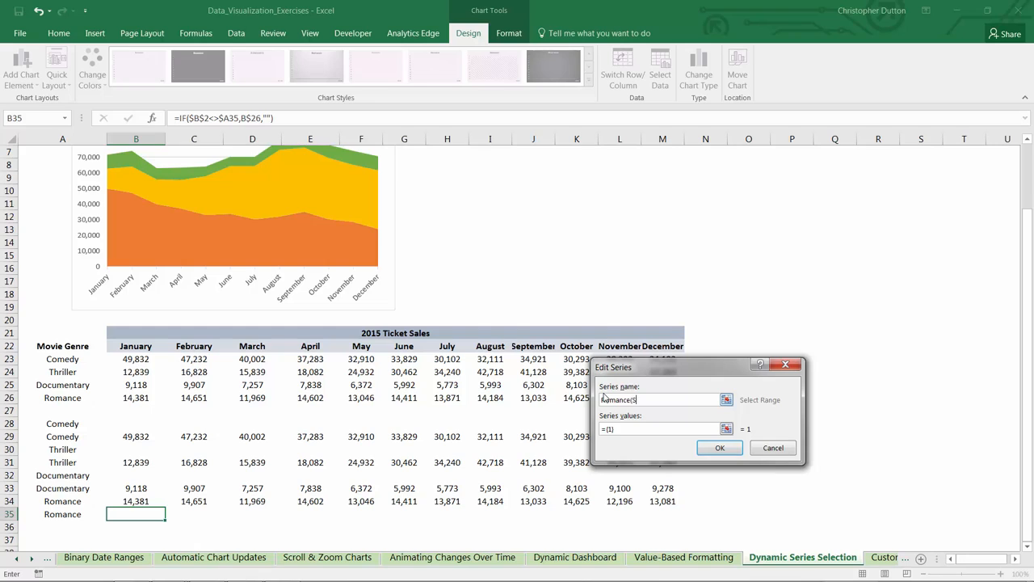
left_click(728, 429)
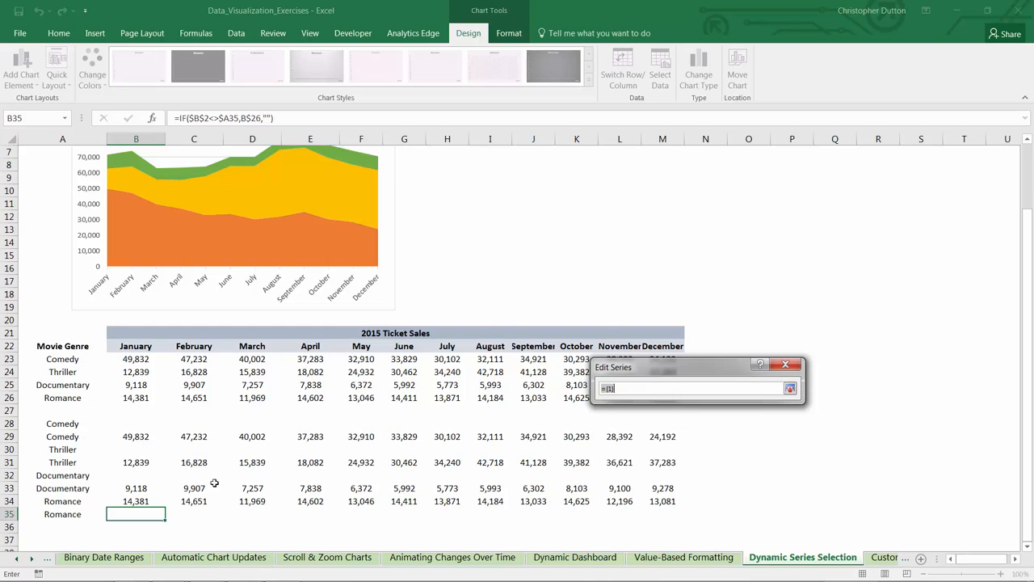
left_click_drag(141, 502, 663, 501)
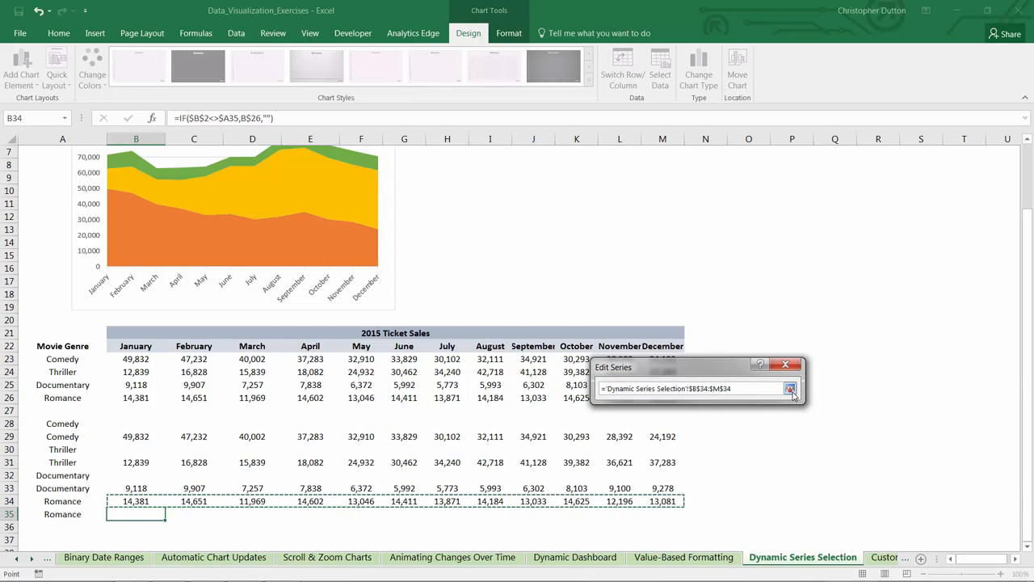
left_click(790, 391)
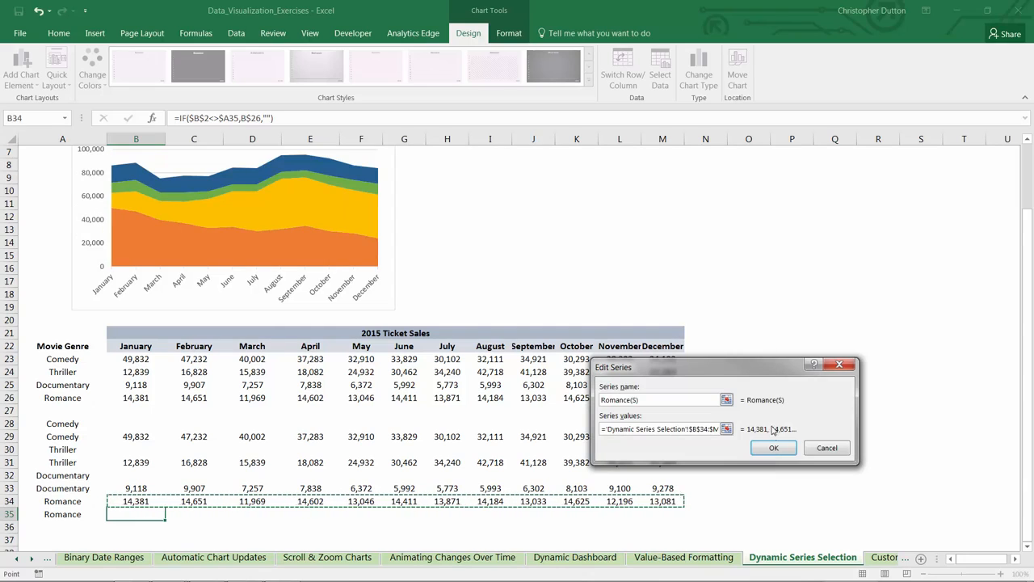
left_click(772, 447)
left_click(458, 408)
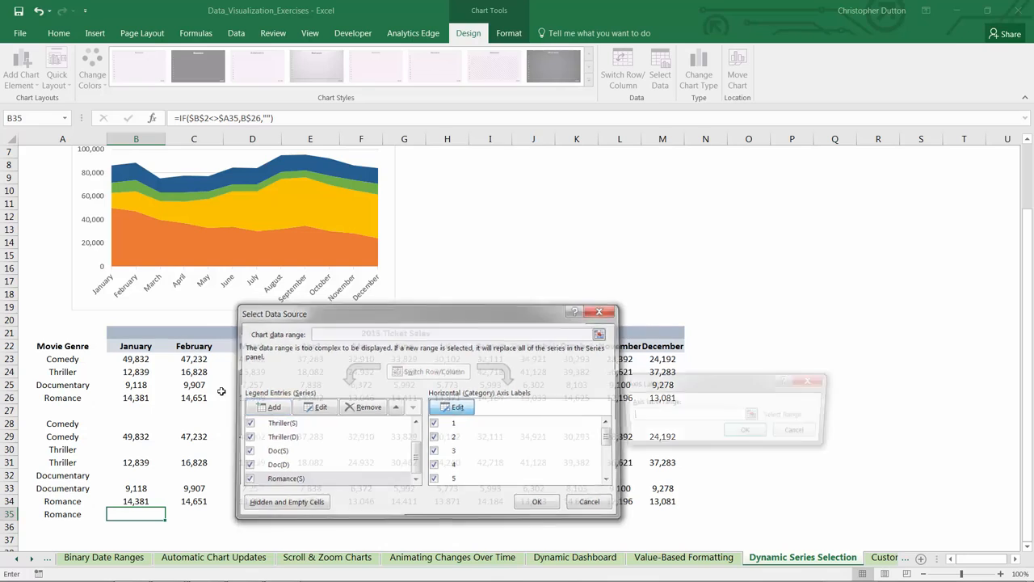
left_click_drag(136, 346, 663, 346)
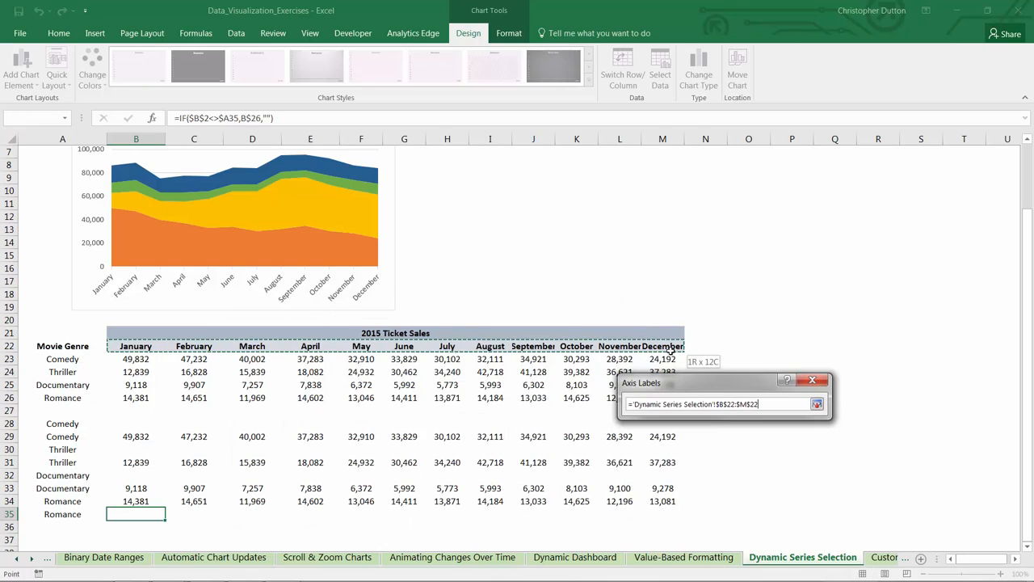
left_click(800, 431)
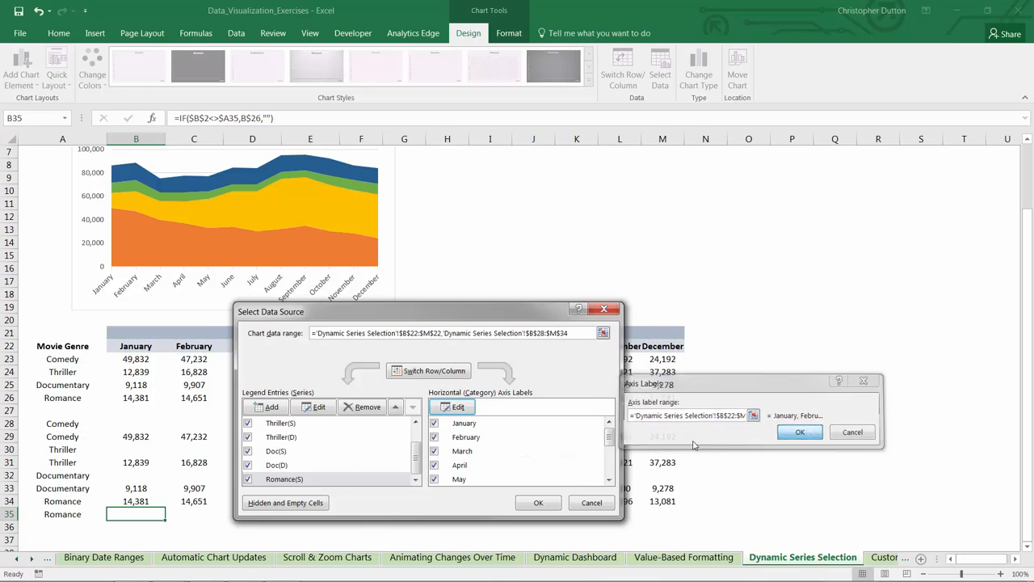
Step: Add a chart series named Romance(D) with values from B35:M35 and month labels from B22:M22, and apply the chart's data source settings
left_click(271, 406)
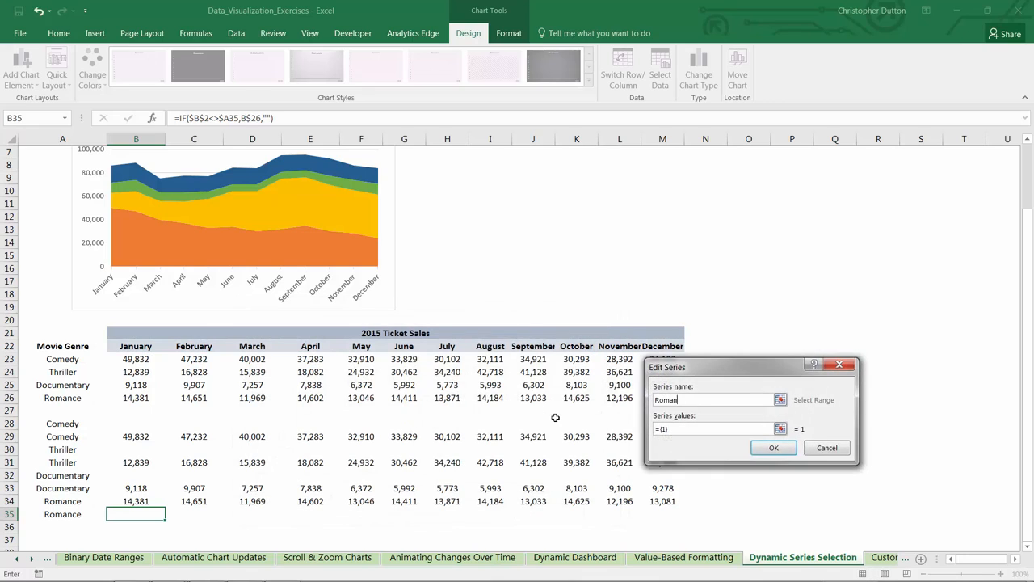
left_click(779, 429)
left_click_drag(135, 514, 671, 509)
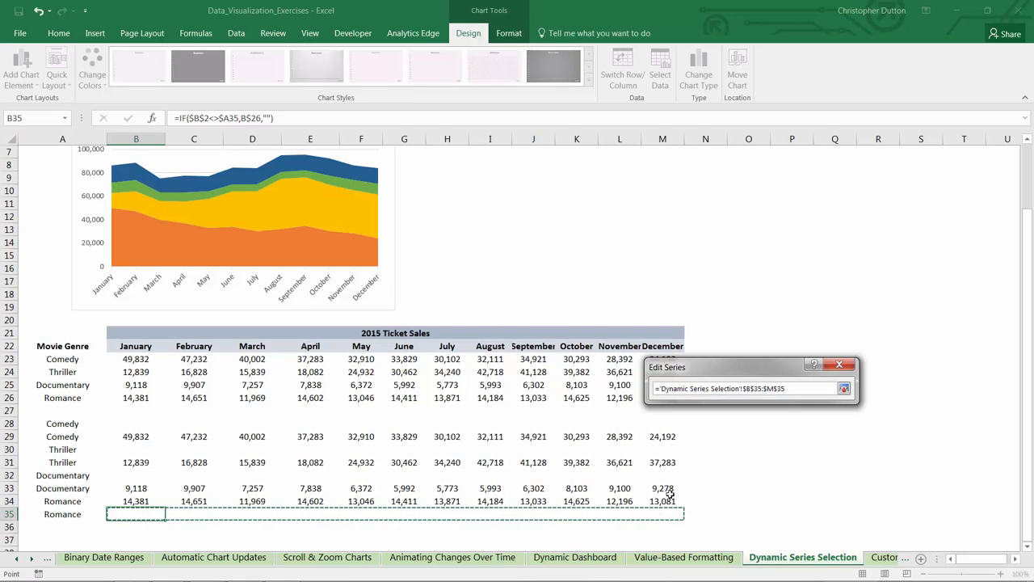
left_click(844, 389)
left_click(826, 448)
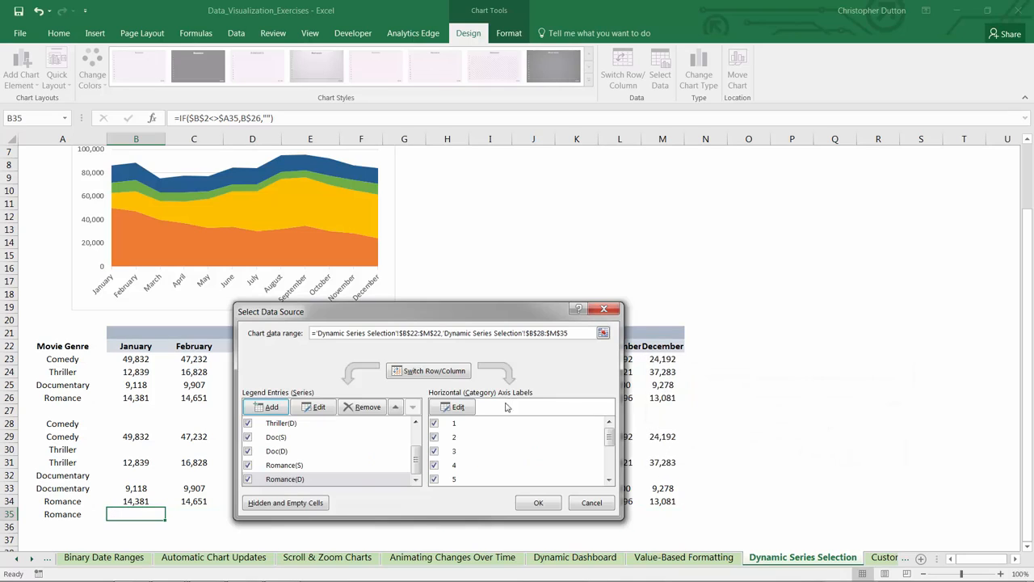
left_click(452, 406)
left_click_drag(135, 346, 663, 345)
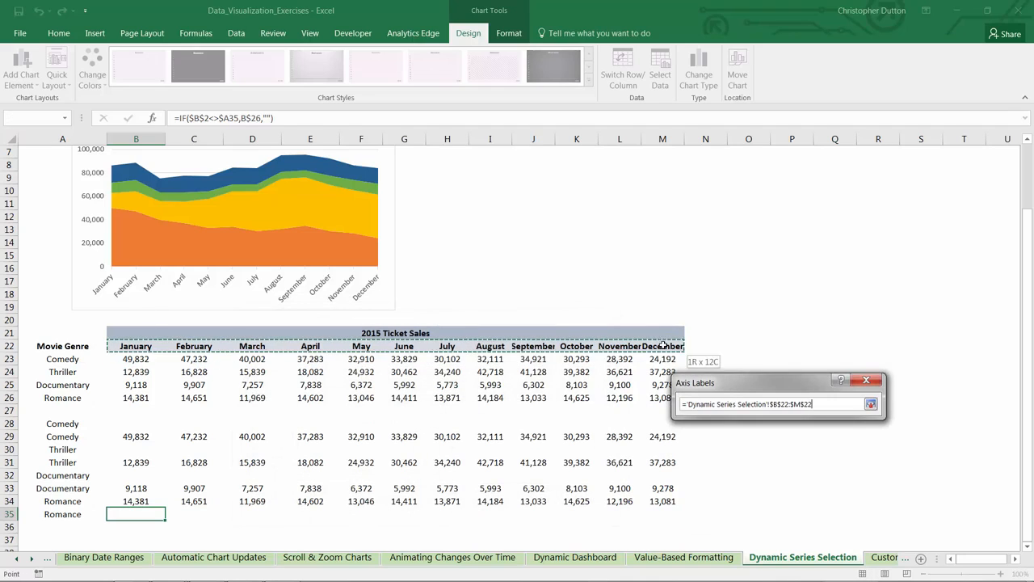
left_click(861, 436)
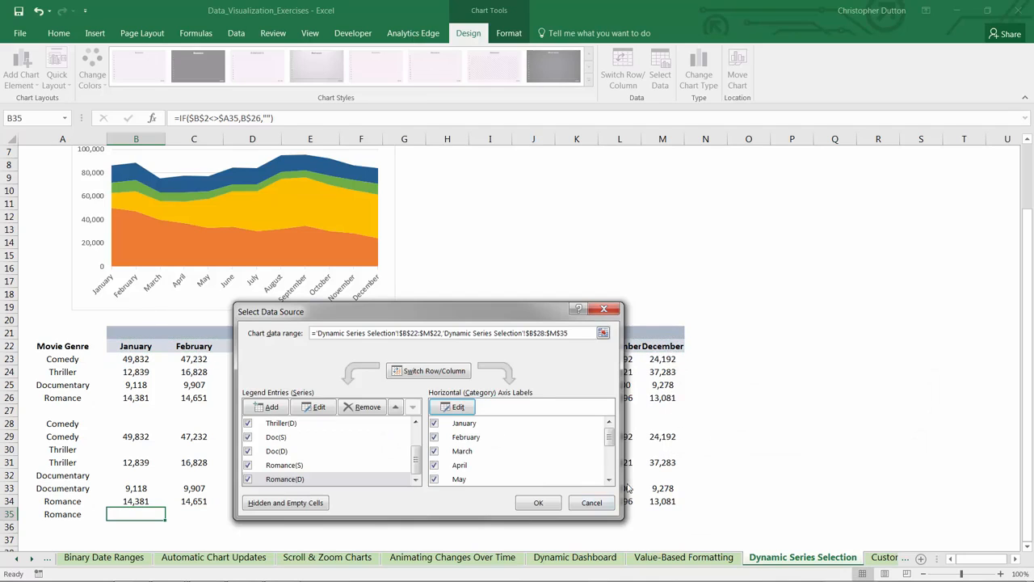
left_click(538, 502)
left_click(446, 254)
scroll(431, 316, "up", 2)
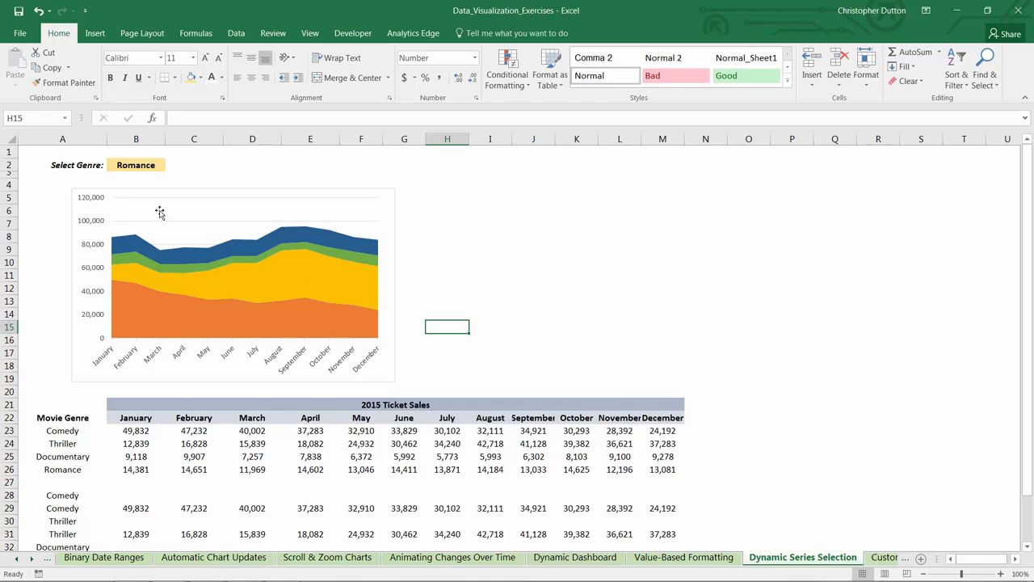
Step: Select the Romance(S) area in the chart and check which helper row supplies its data
left_click(169, 257)
left_click(194, 267)
scroll(199, 235, "down", 1)
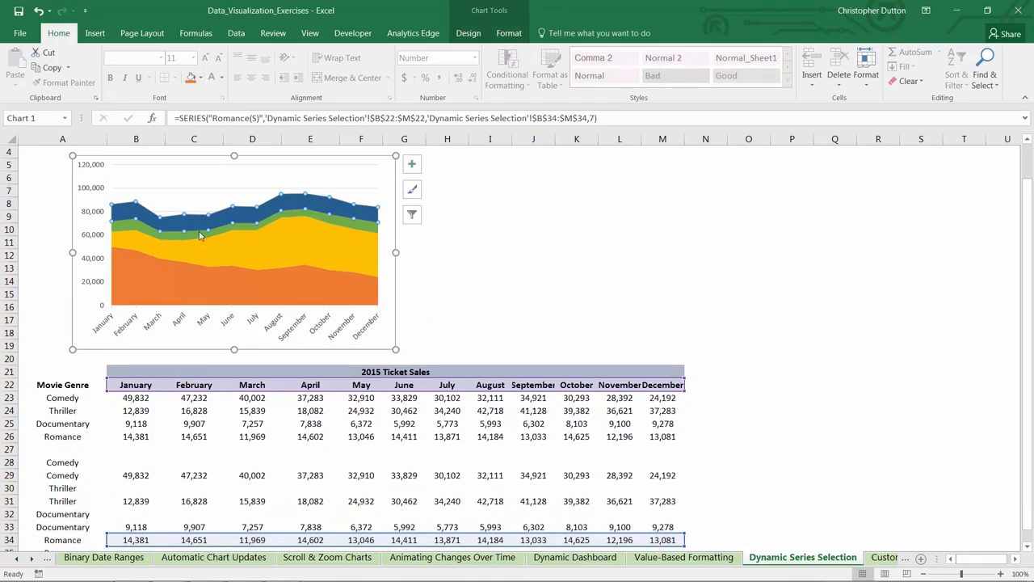
Step: Select the Thriller(D) and Comedy(D) areas in the chart and check which helper rows supply their data
key("Up")
key("Up")
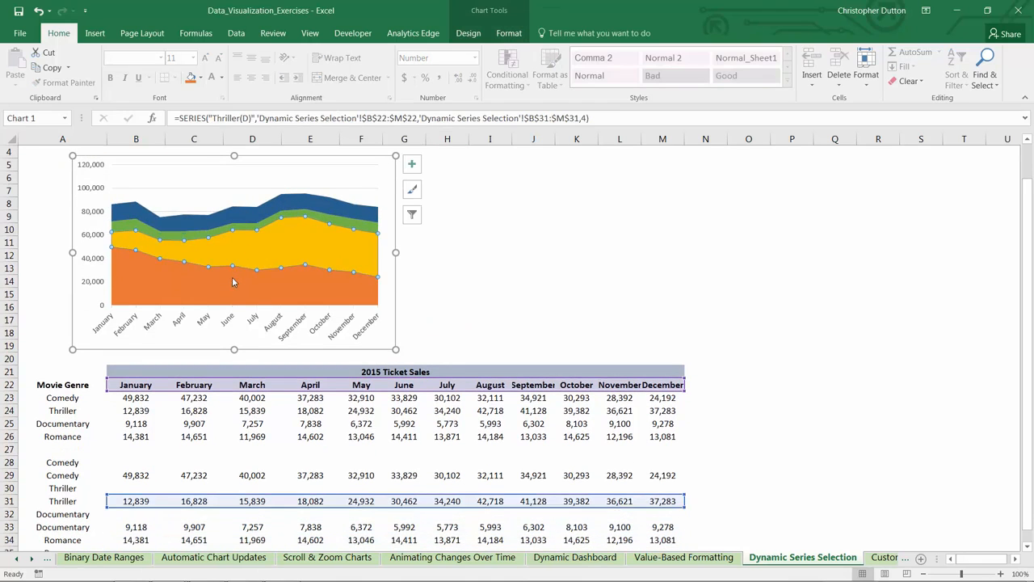
key("Up")
scroll(220, 383, "down", 2)
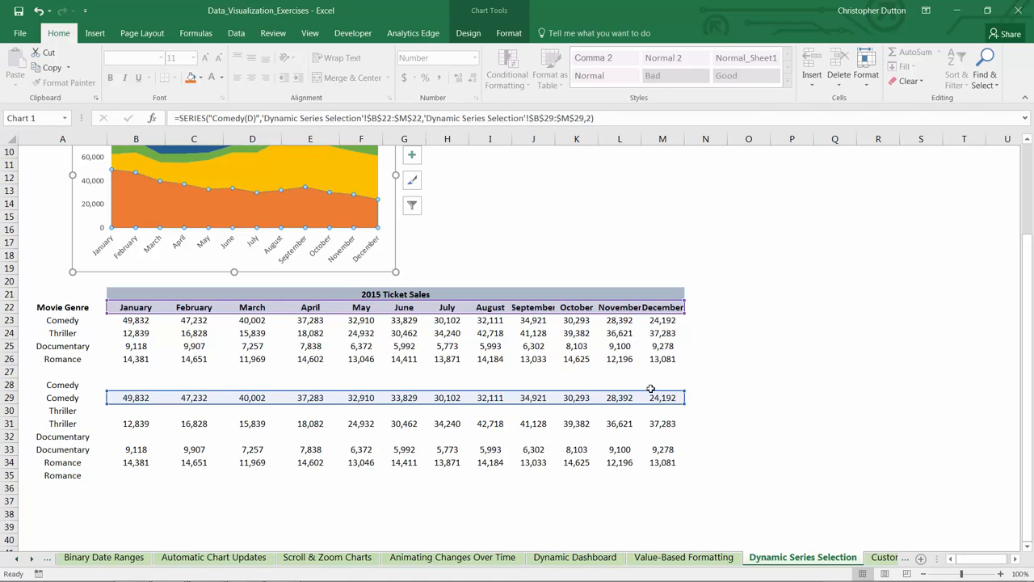
scroll(650, 388, "up", 3)
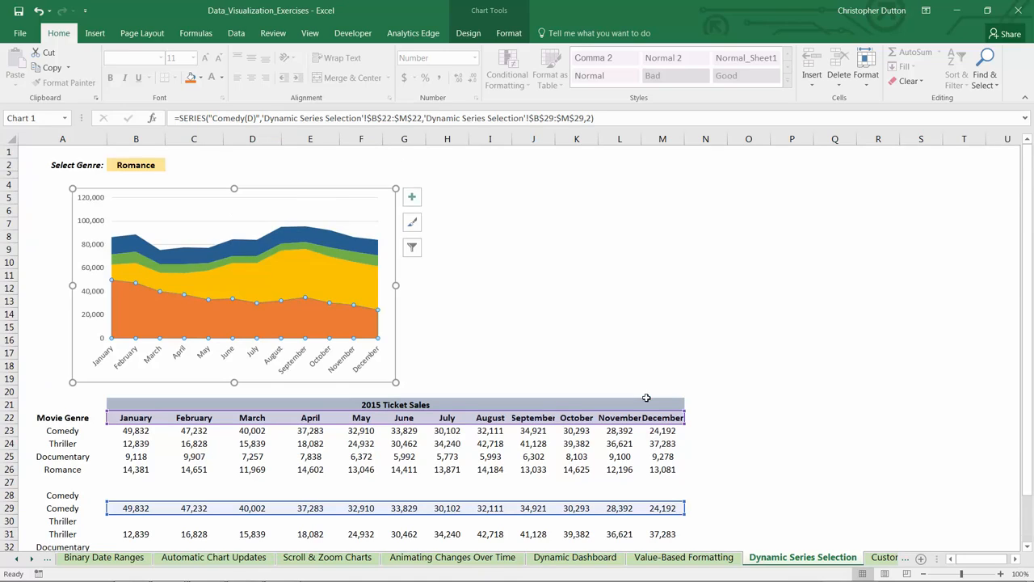
Step: Open the data series formatting options for the Comedy(D) area and list the chart elements that can be formatted
right_click(299, 323)
left_click(336, 442)
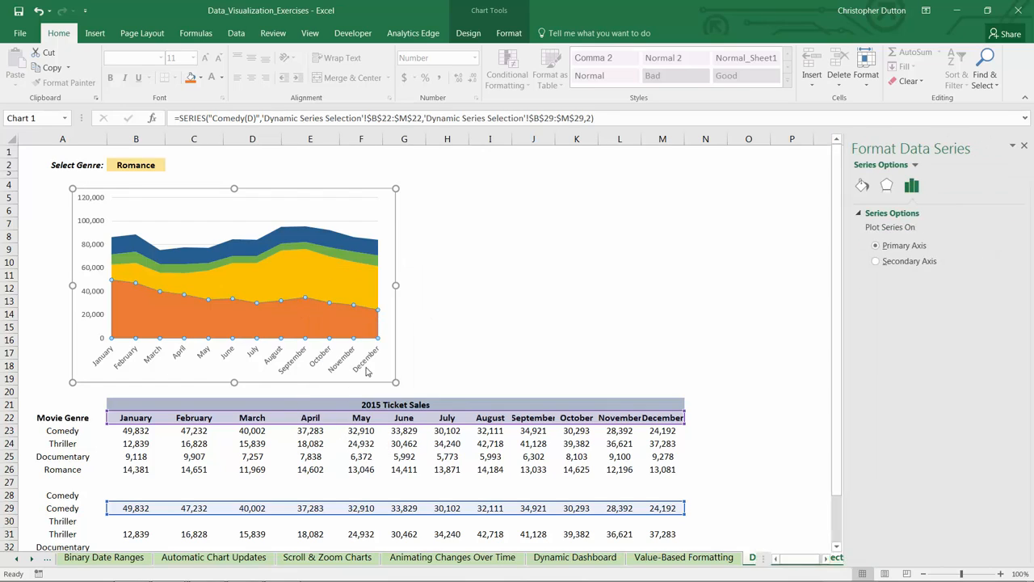
left_click(915, 166)
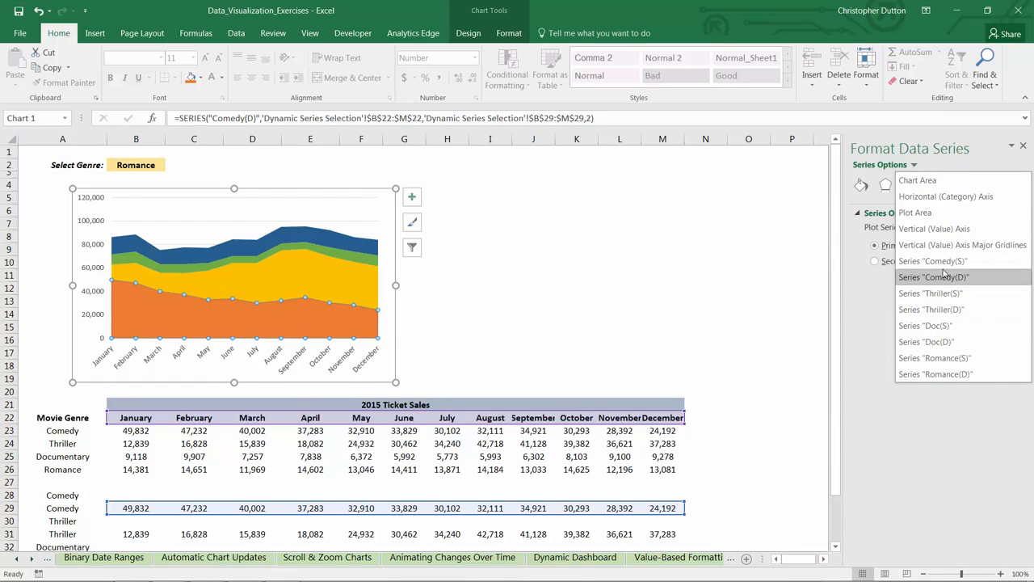
Step: Select the Thriller(D) and Romance(S) areas in the chart and compare them with their helper rows
left_click(287, 274)
right_click(287, 274)
left_click(243, 252)
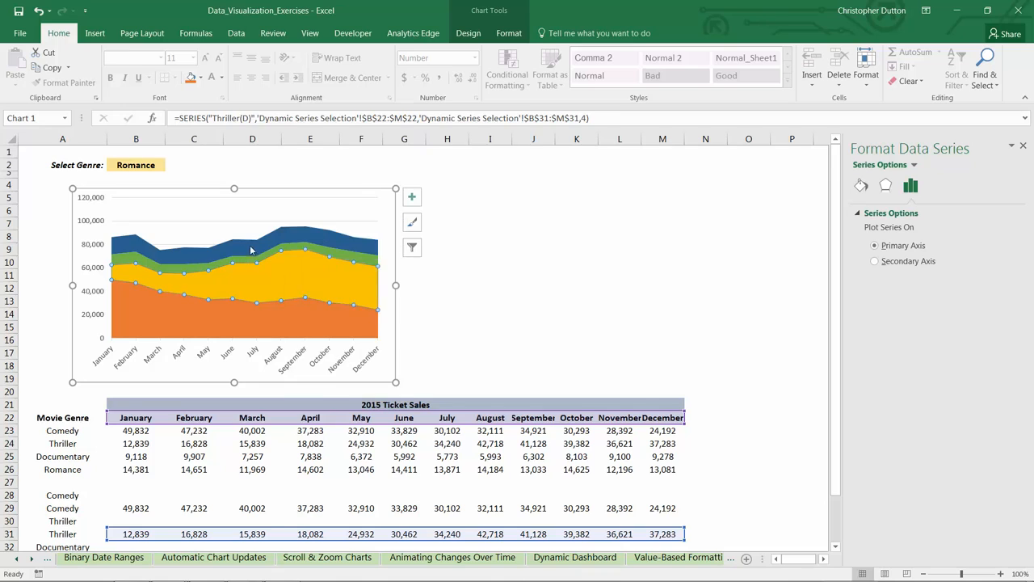
left_click(242, 240)
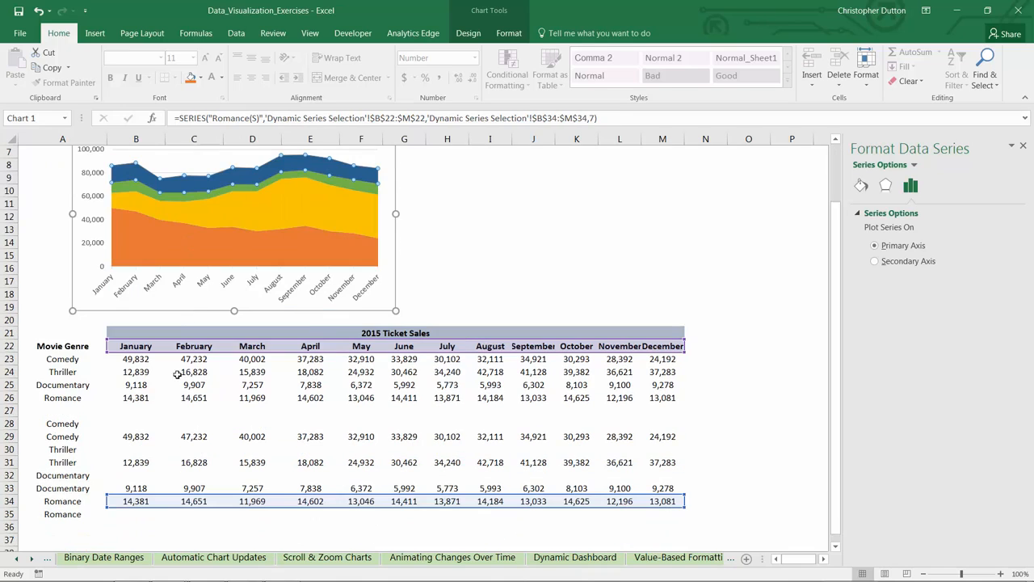
scroll(203, 238, "down", 2)
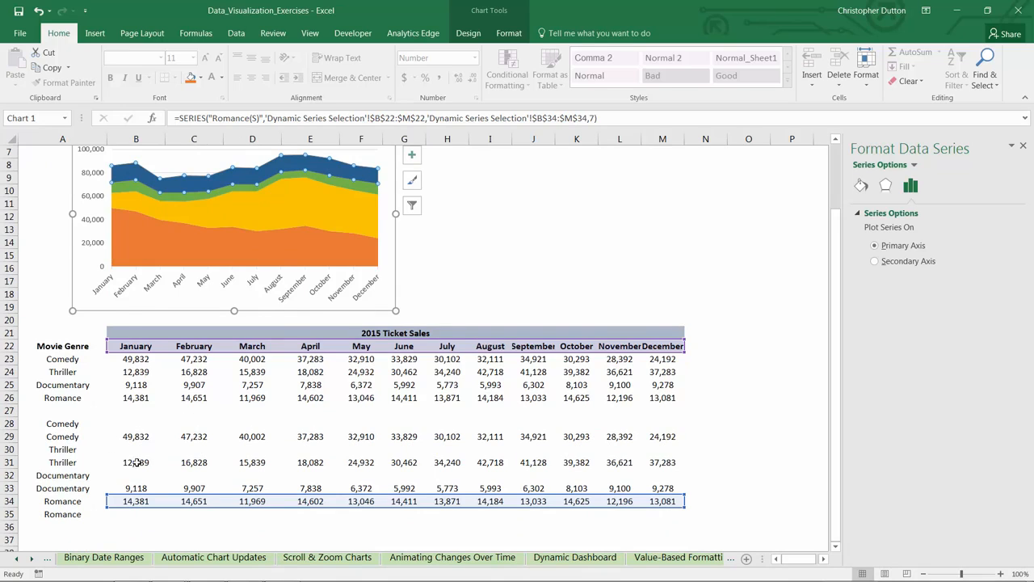
scroll(137, 462, "up", 2)
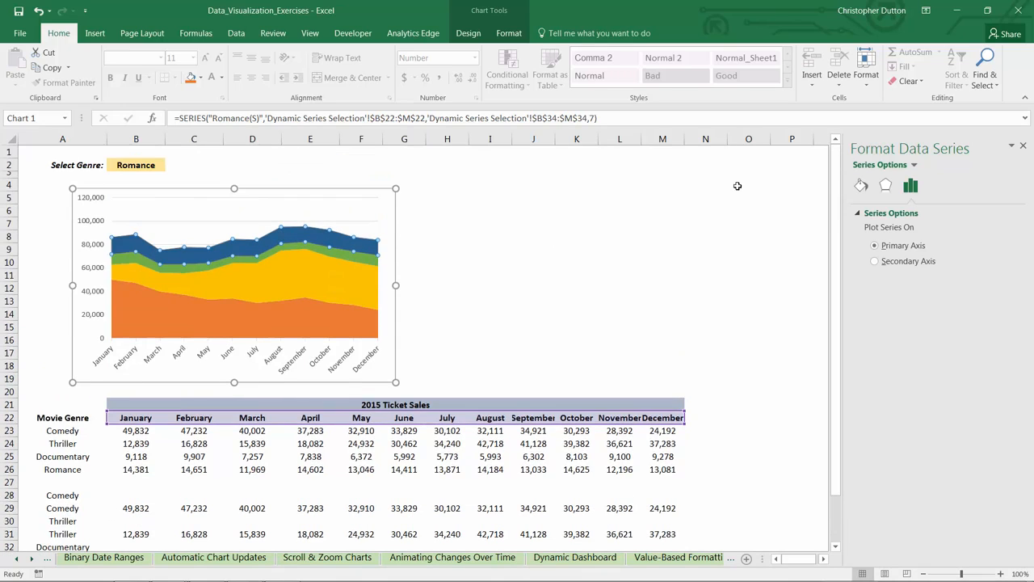
Step: Give the Comedy(S) series a solid fill in the theme colour Blue, Accent 5
left_click(914, 166)
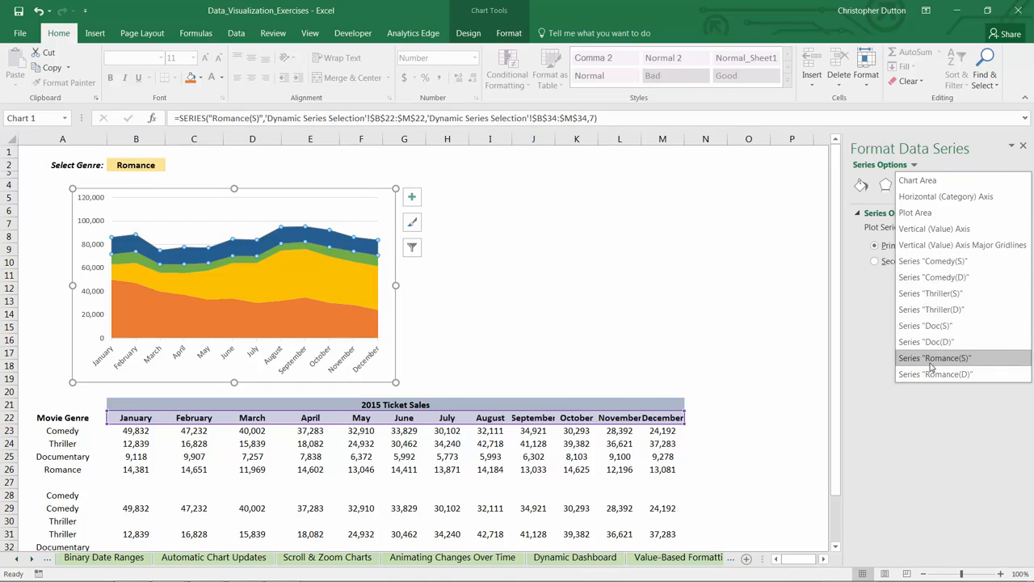
left_click(949, 261)
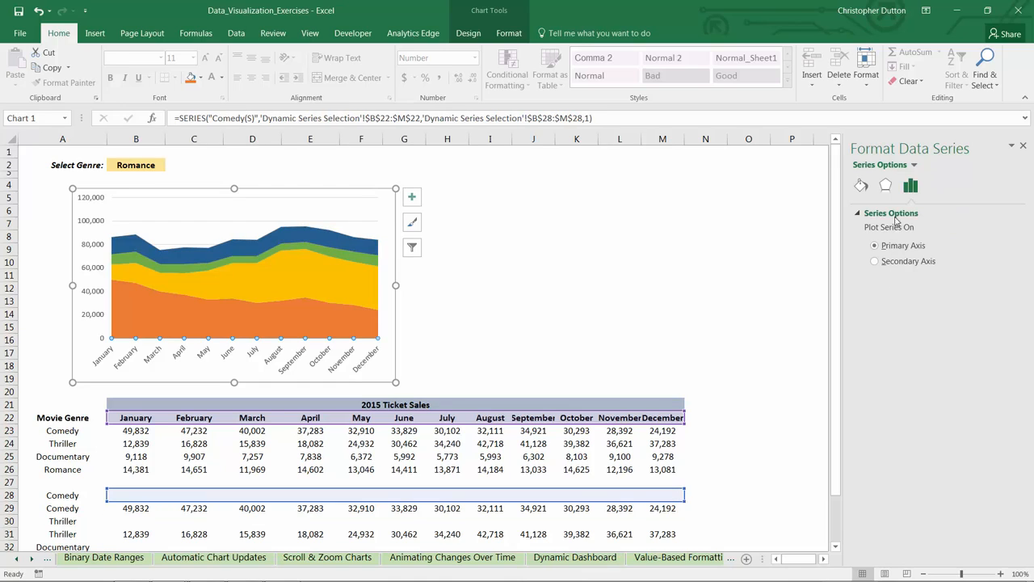
left_click(862, 188)
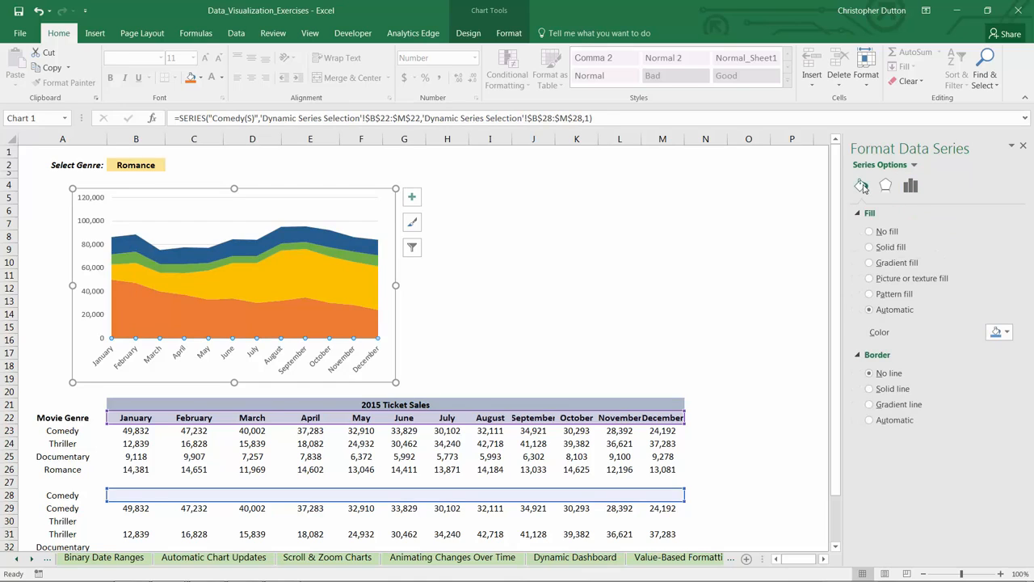
left_click(869, 248)
left_click(1000, 333)
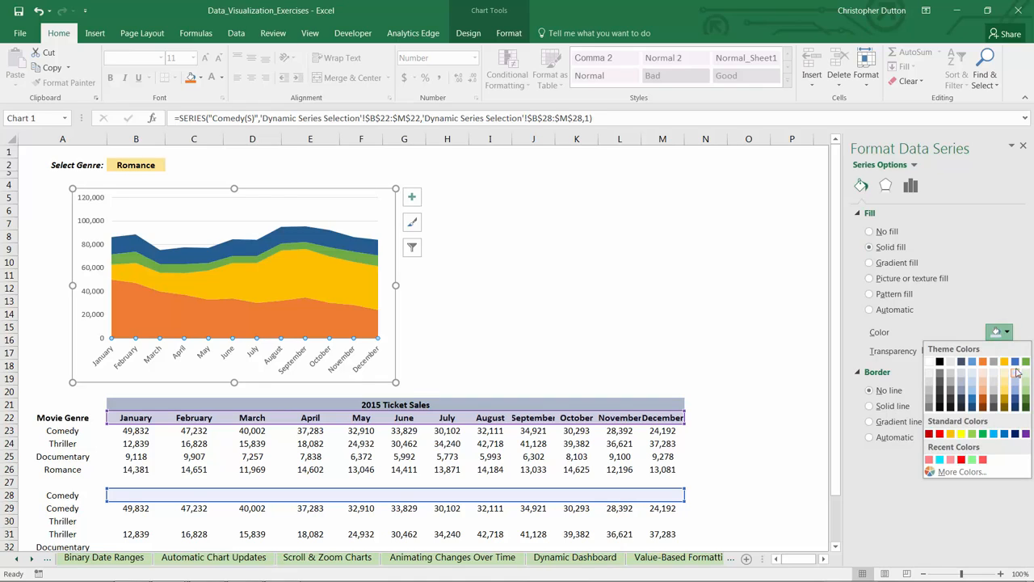
left_click(1016, 362)
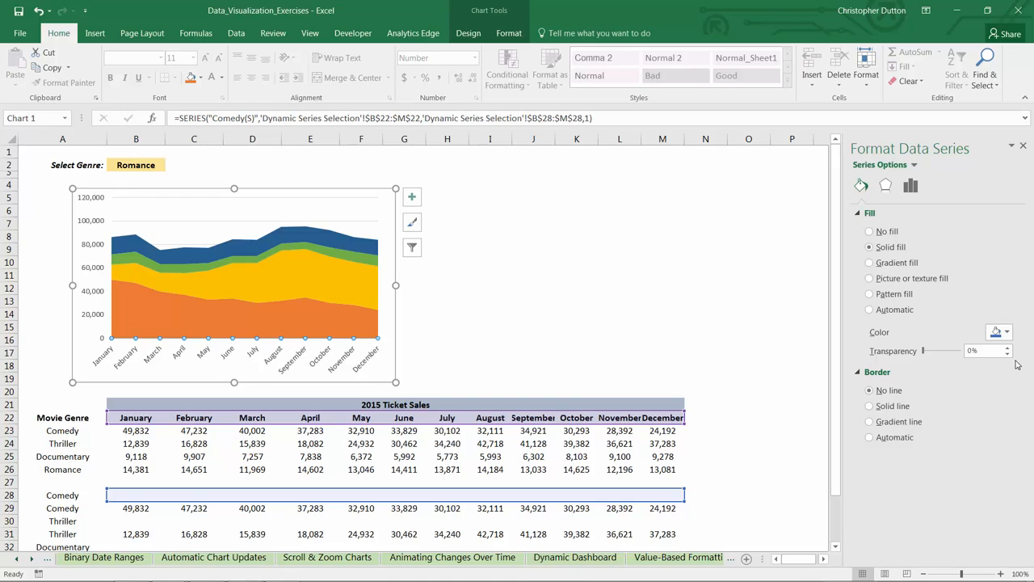
Step: Fill the Comedy(D) series with the lightest theme tint of Blue, Accent 5
left_click(915, 166)
left_click(929, 277)
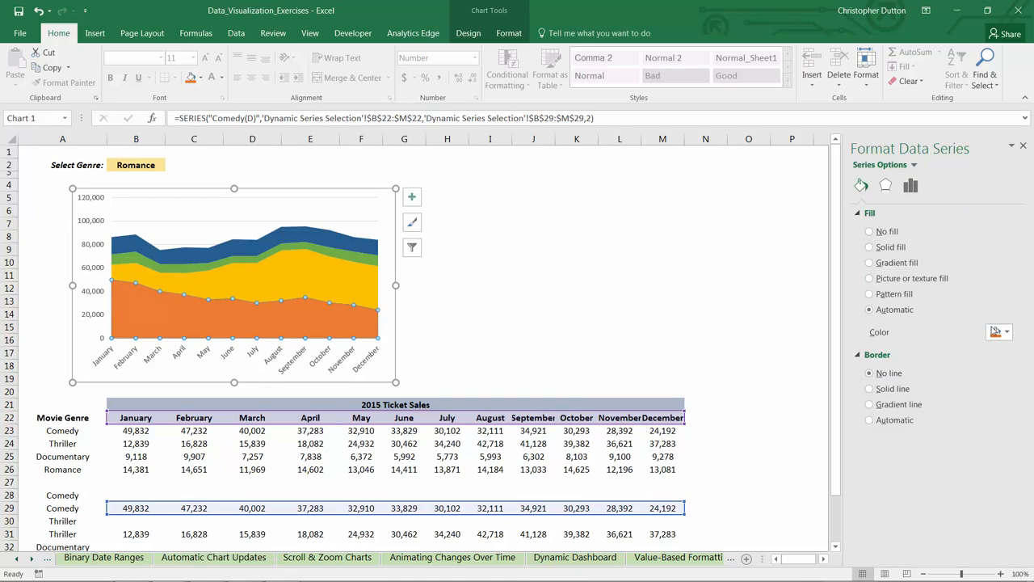
left_click(995, 331)
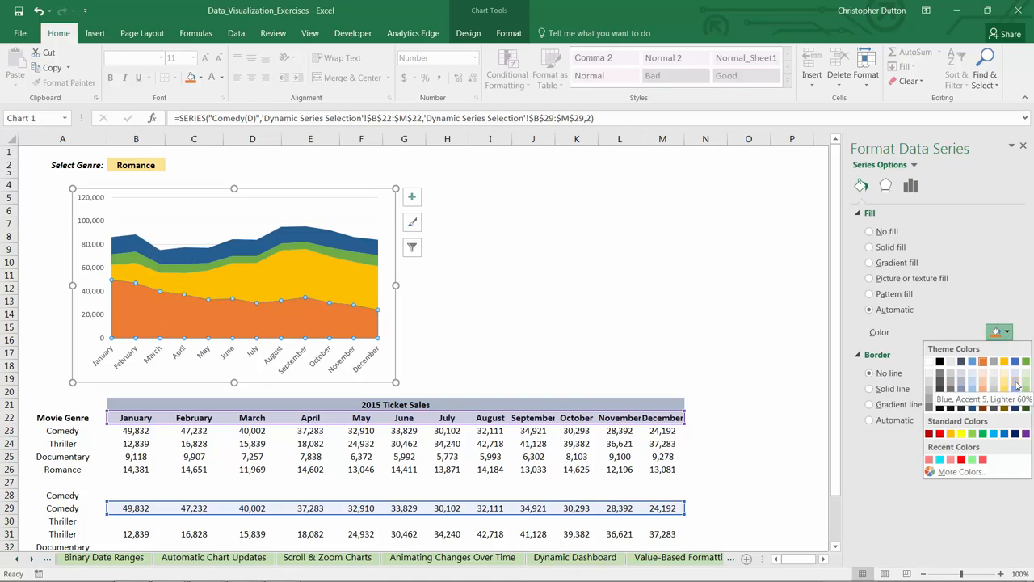
left_click(1017, 384)
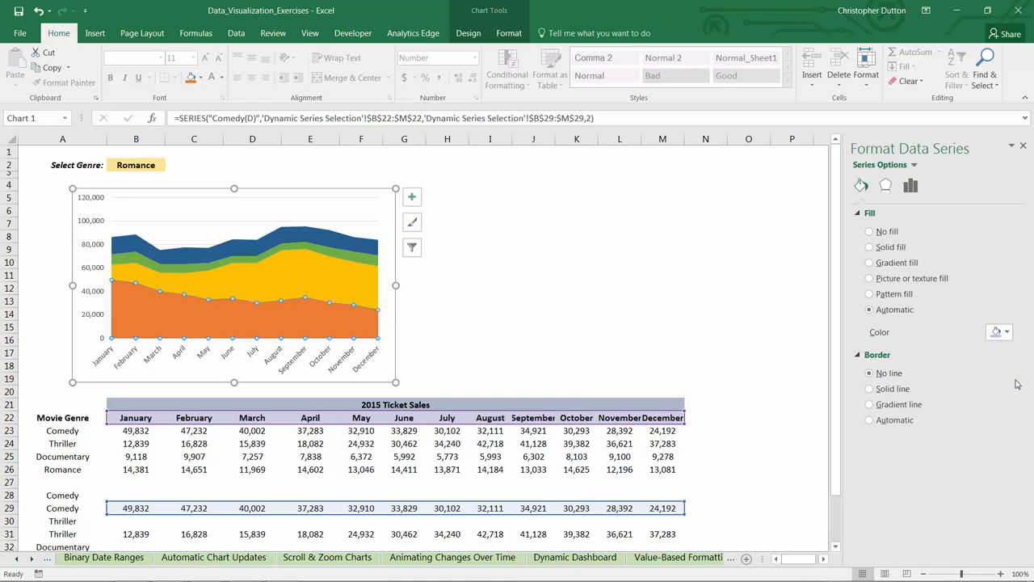
left_click(1009, 335)
left_click(1017, 376)
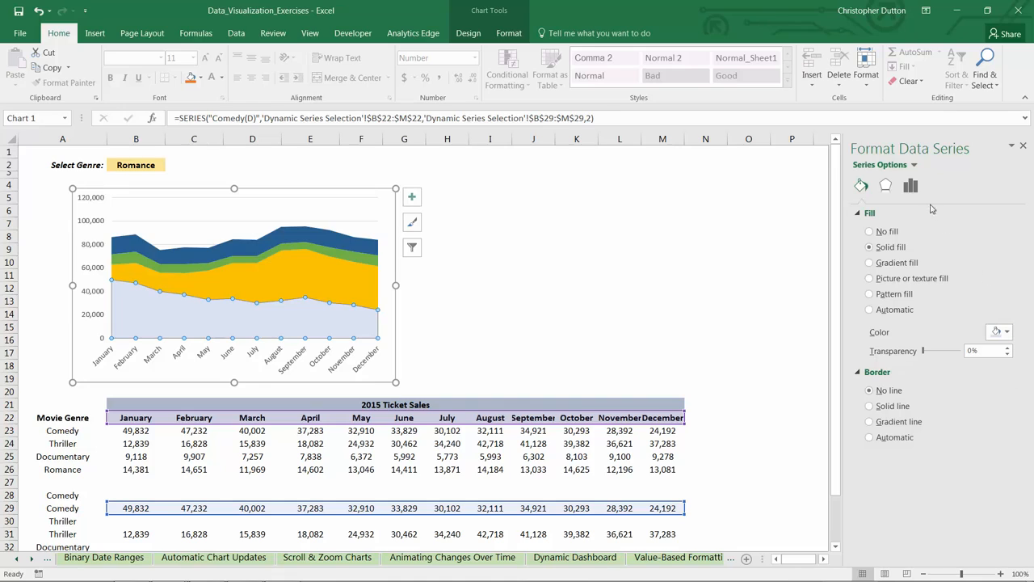
Step: Fill the Thriller(S) series with the solid theme orange and the Thriller(D) series with the lightest tint of that orange
left_click(914, 165)
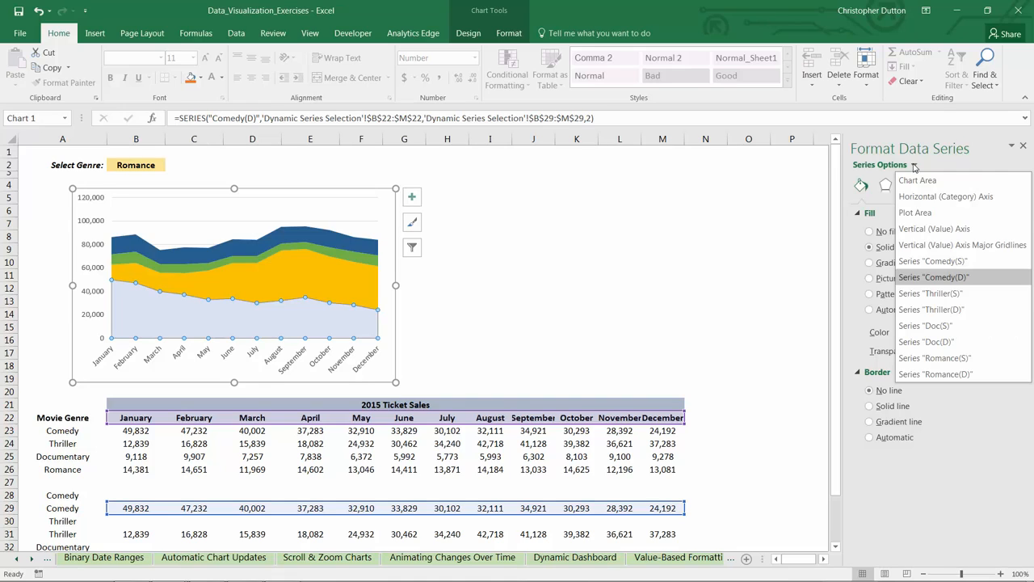
left_click(947, 296)
left_click(1004, 337)
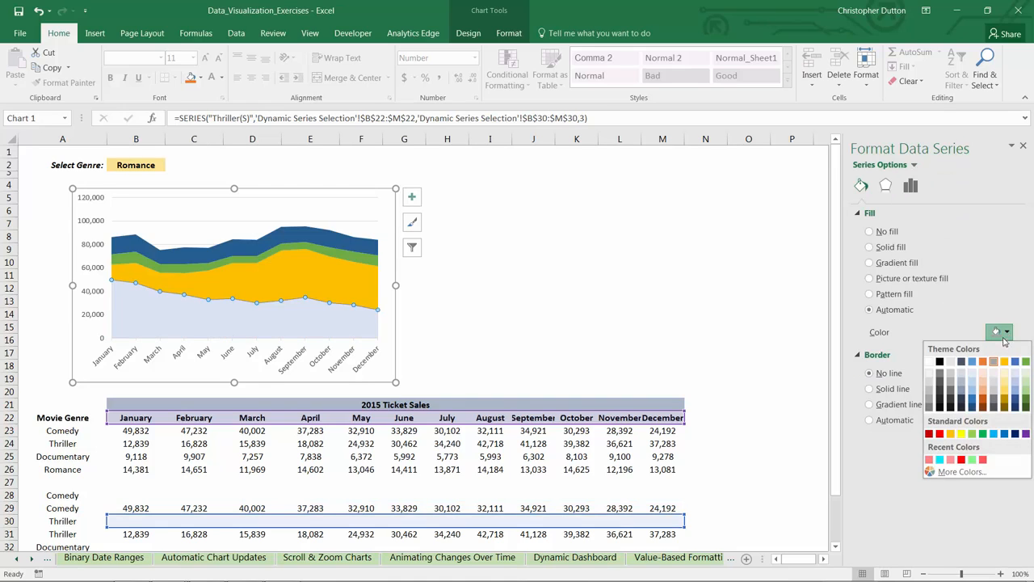
left_click(983, 362)
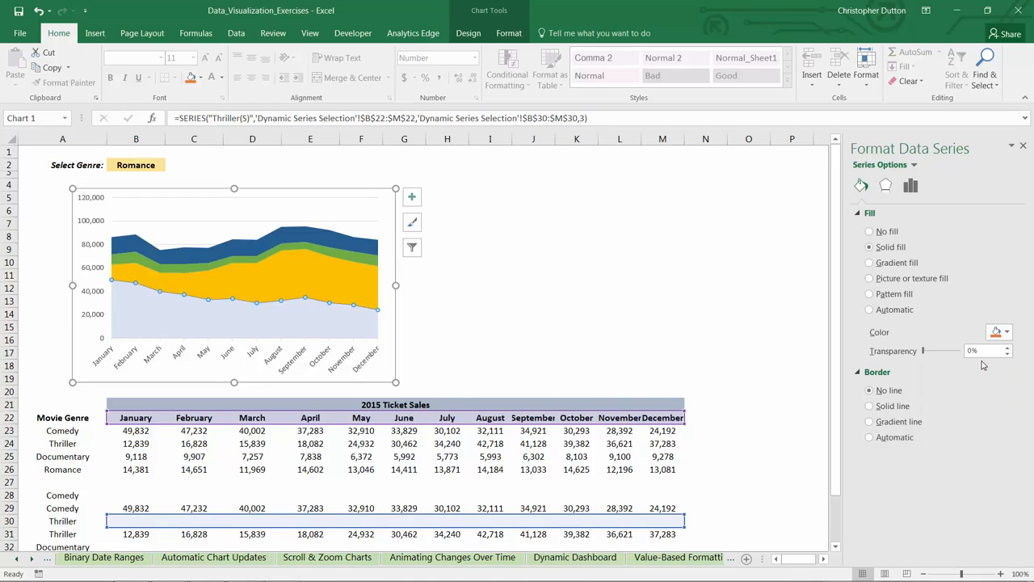
left_click(914, 166)
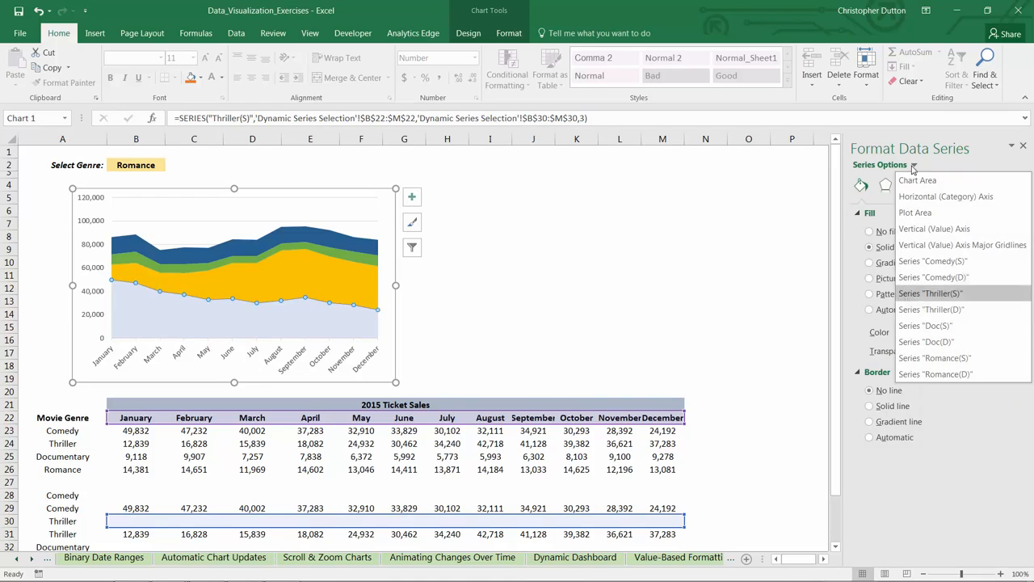
left_click(929, 310)
left_click(1004, 333)
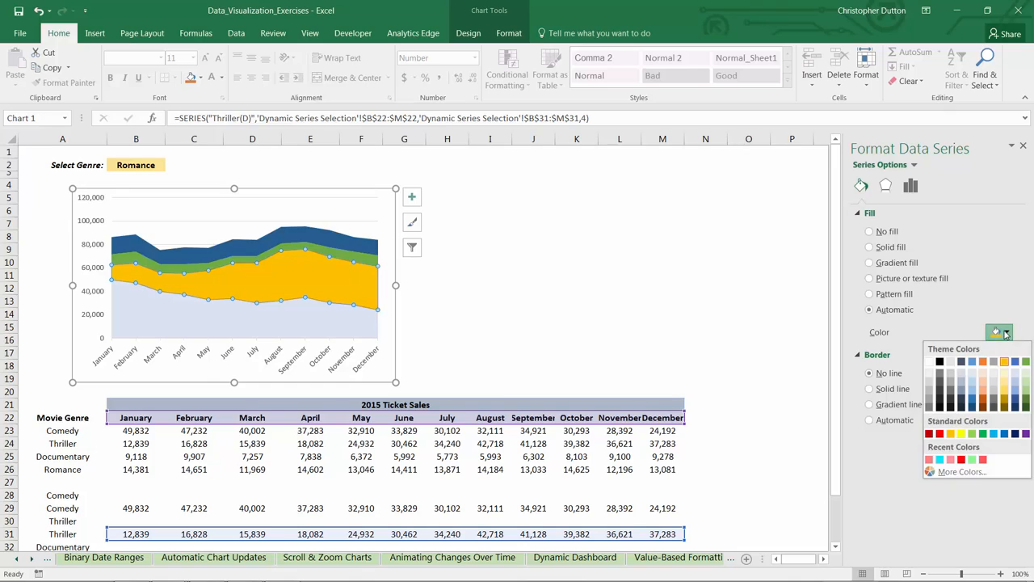
left_click(984, 375)
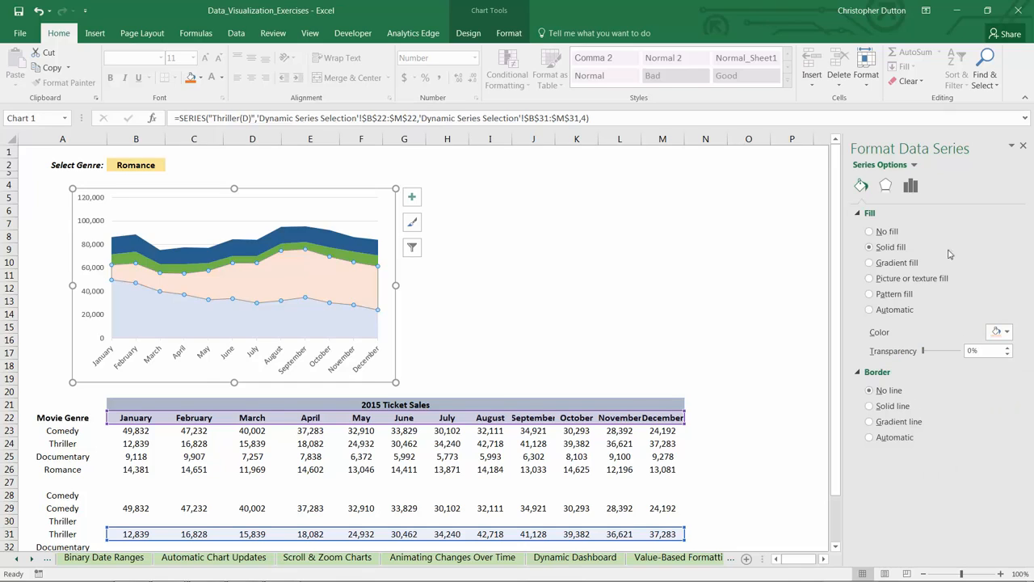
Step: Fill the Doc(S) series with the solid theme gold and the Doc(D) series with the lightest tint of that gold
left_click(914, 166)
left_click(929, 324)
left_click(1008, 333)
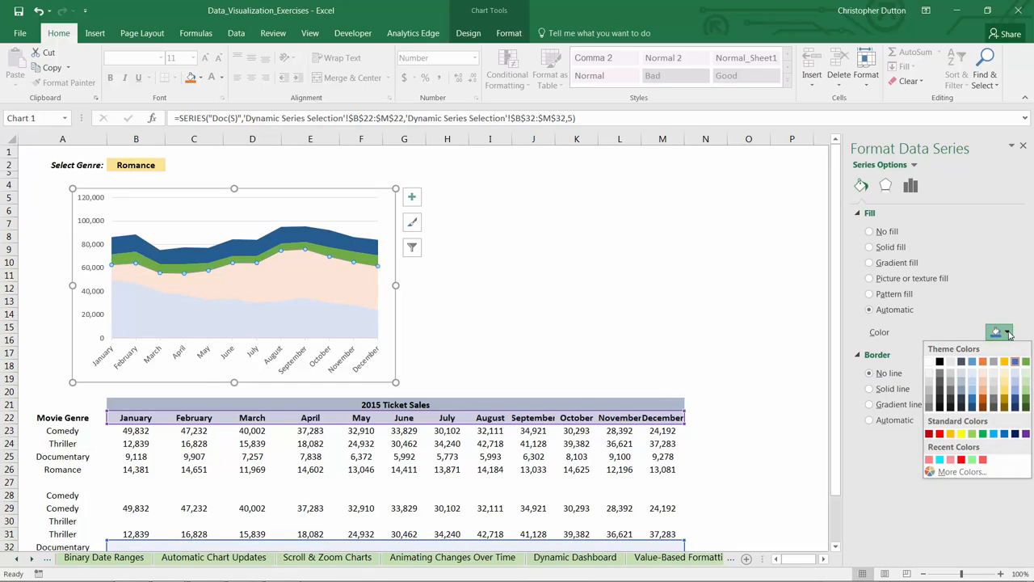
left_click(1004, 362)
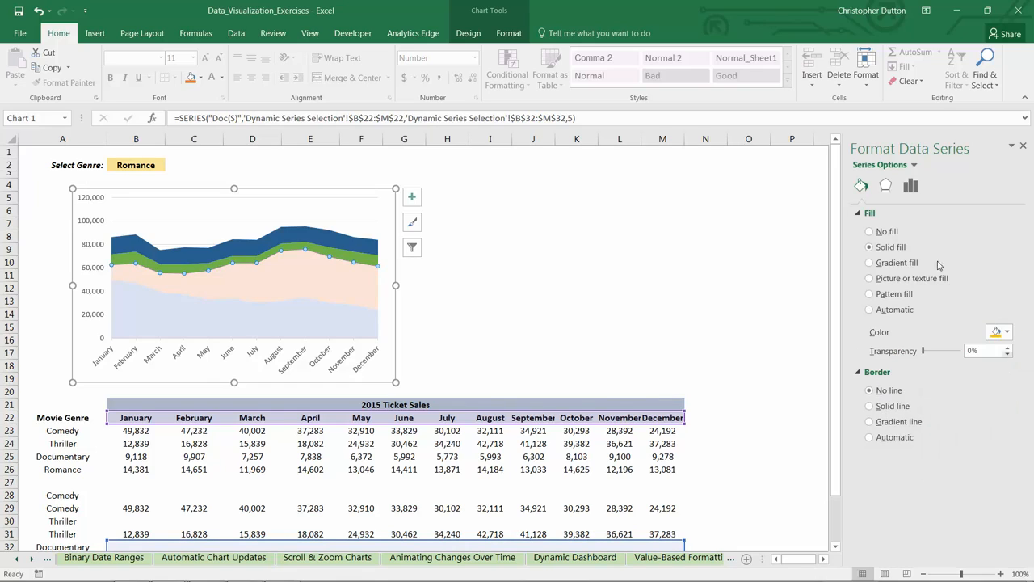
left_click(916, 165)
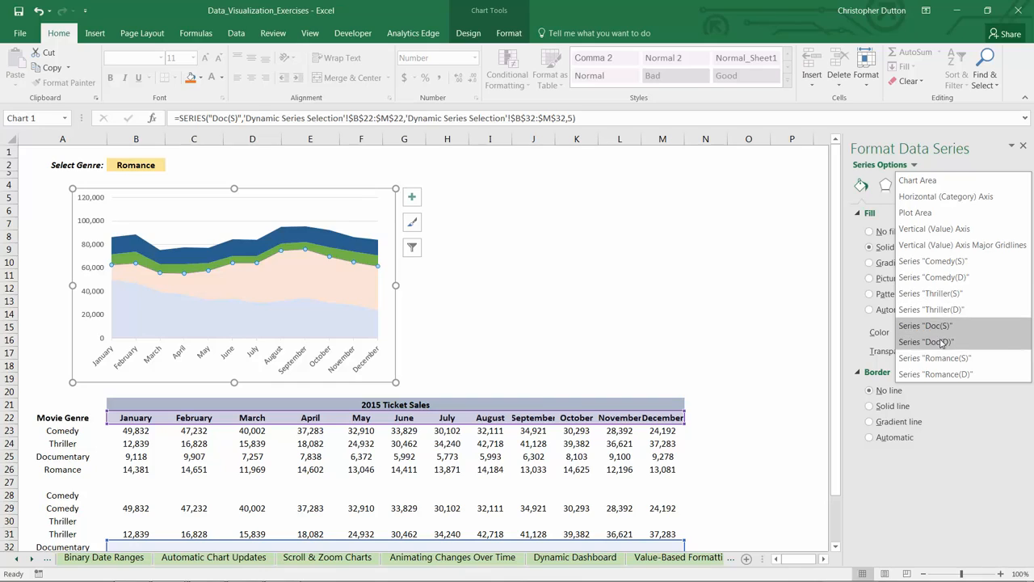
left_click(885, 341)
left_click(1006, 333)
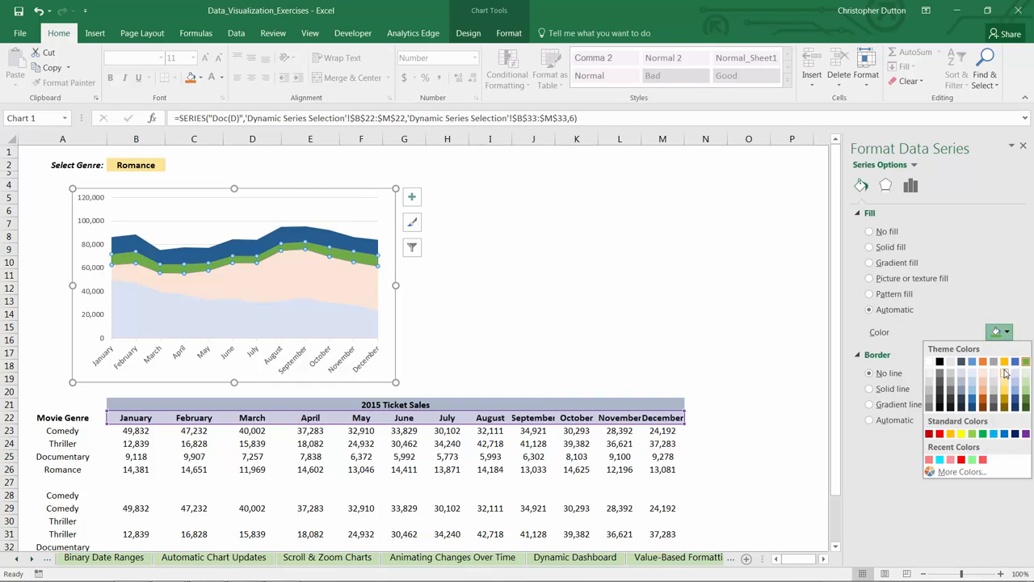
left_click(1007, 374)
Step: Fill the Romance(S) series with the solid theme green and Romance(D) with its lightest tint, and finish formatting the chart
left_click(915, 166)
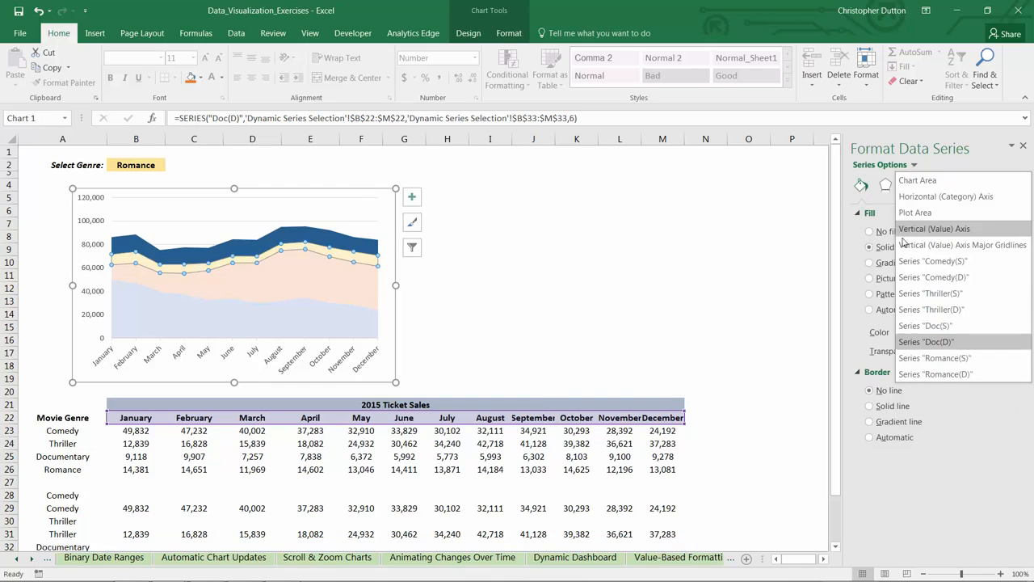
left_click(946, 360)
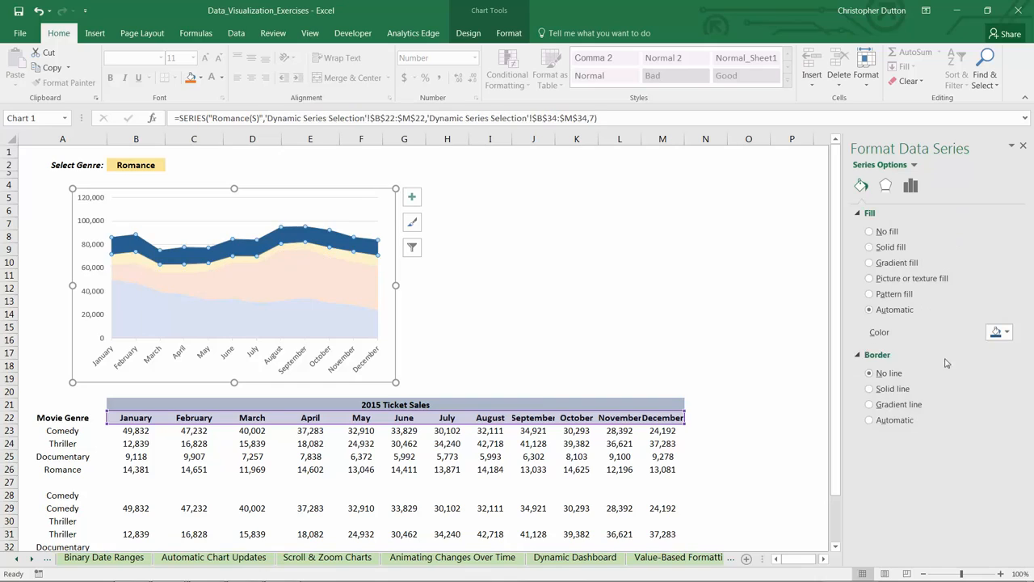
left_click(1001, 332)
left_click(1025, 362)
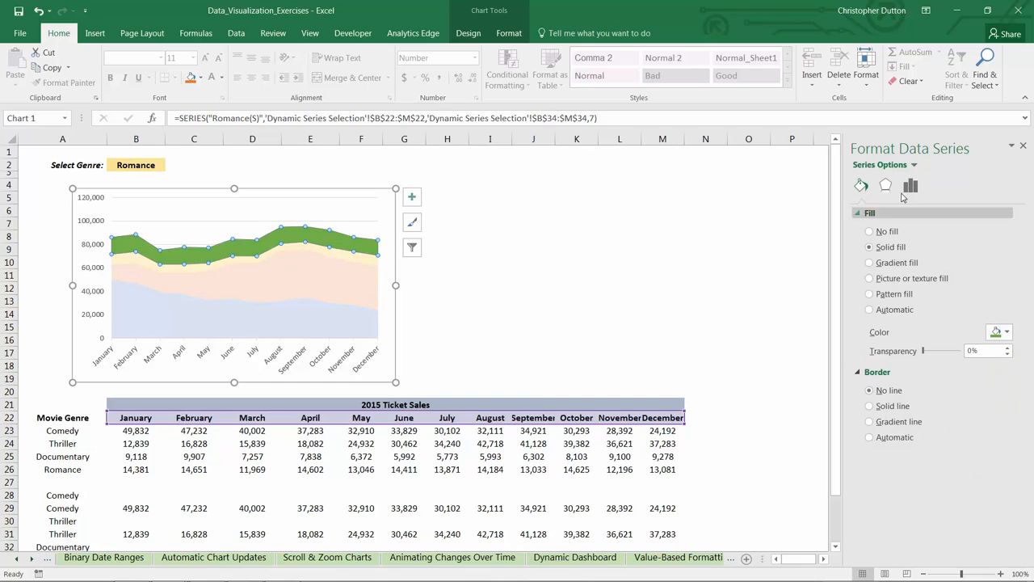
left_click(913, 165)
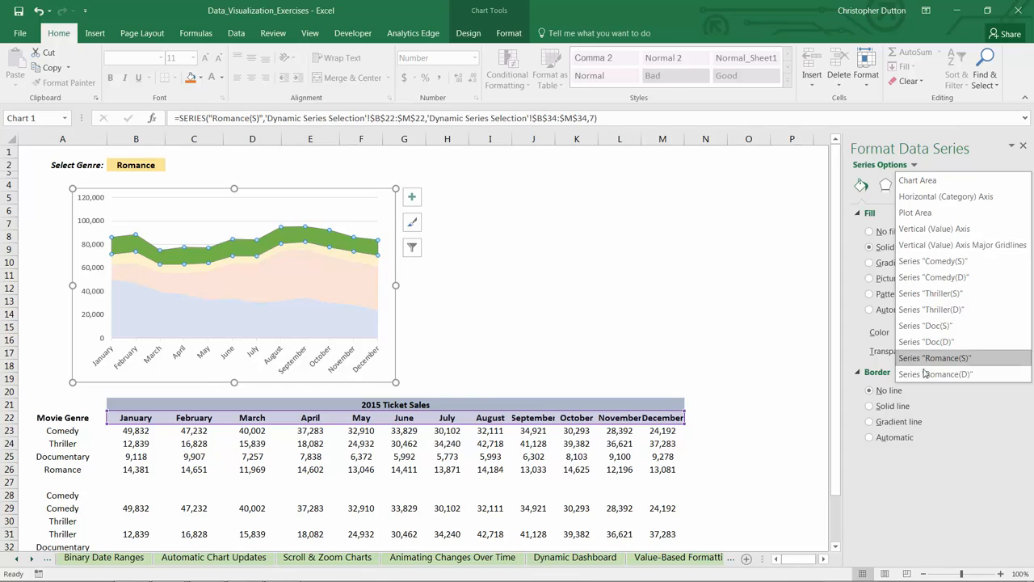
left_click(936, 358)
left_click(1010, 335)
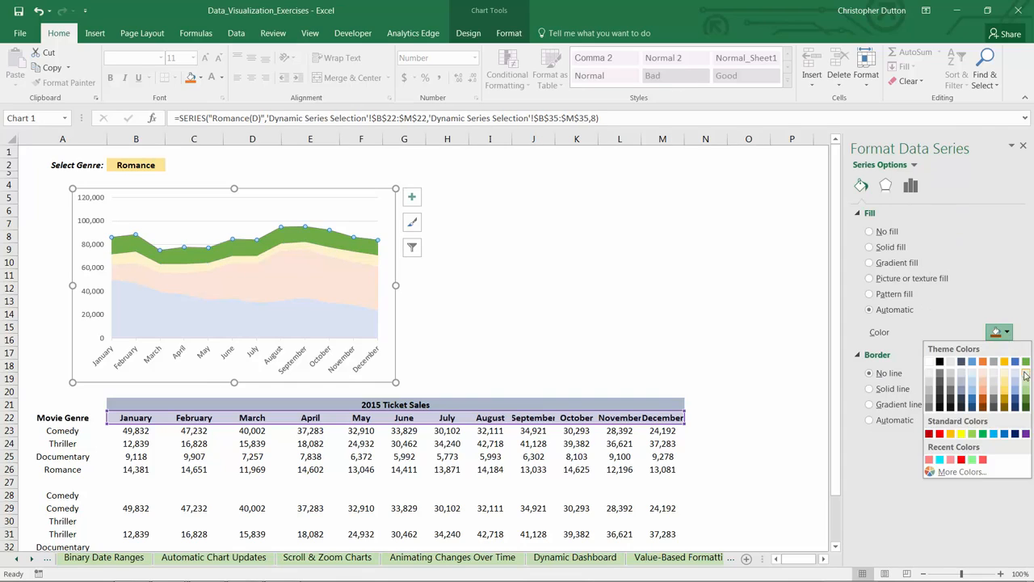
left_click(1026, 376)
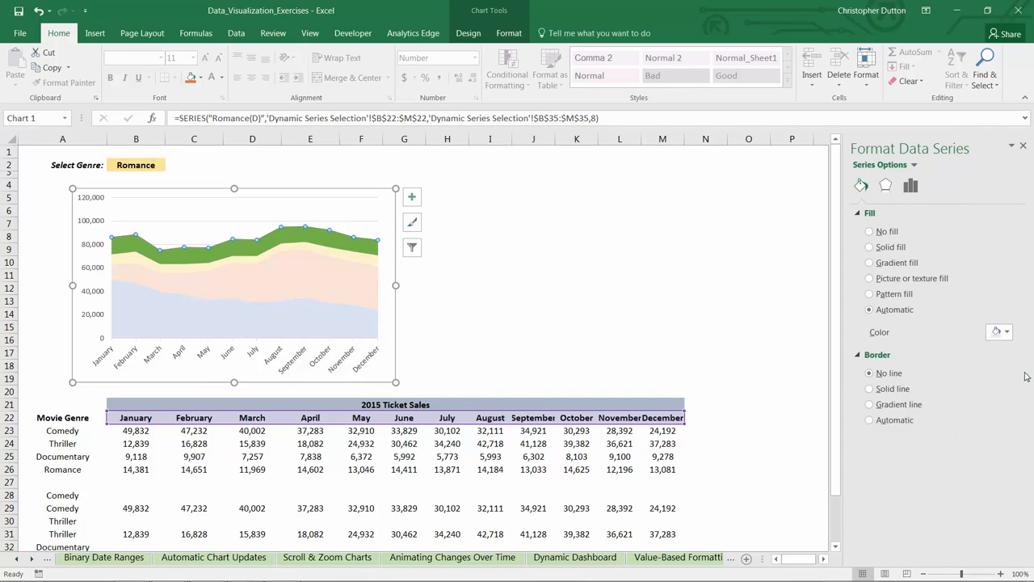
left_click(1026, 149)
left_click(570, 257)
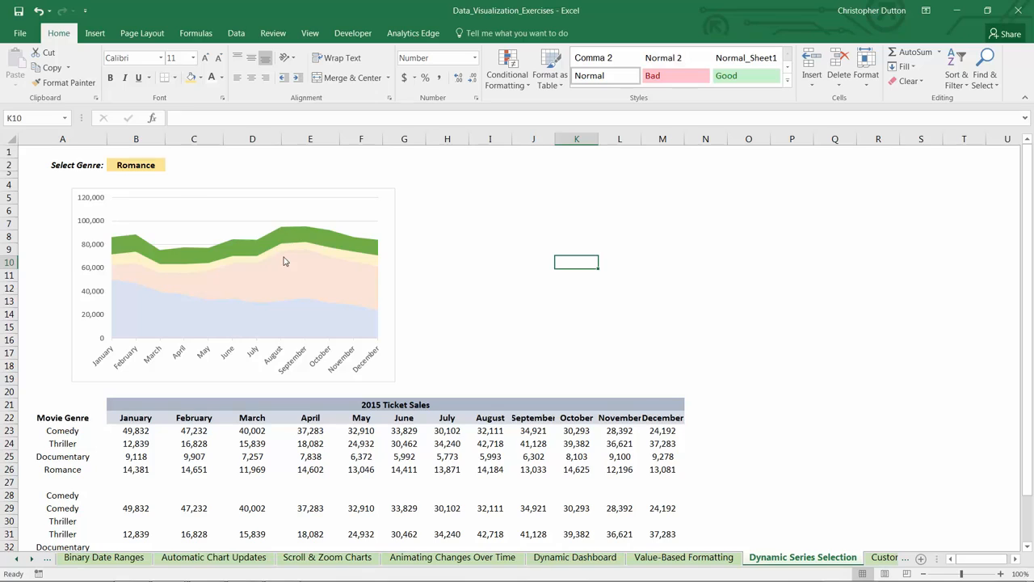
Step: Switch the genre in B2 through Comedy, Thriller, Documentary and Romance to check the area chart's highlighting
left_click(162, 165)
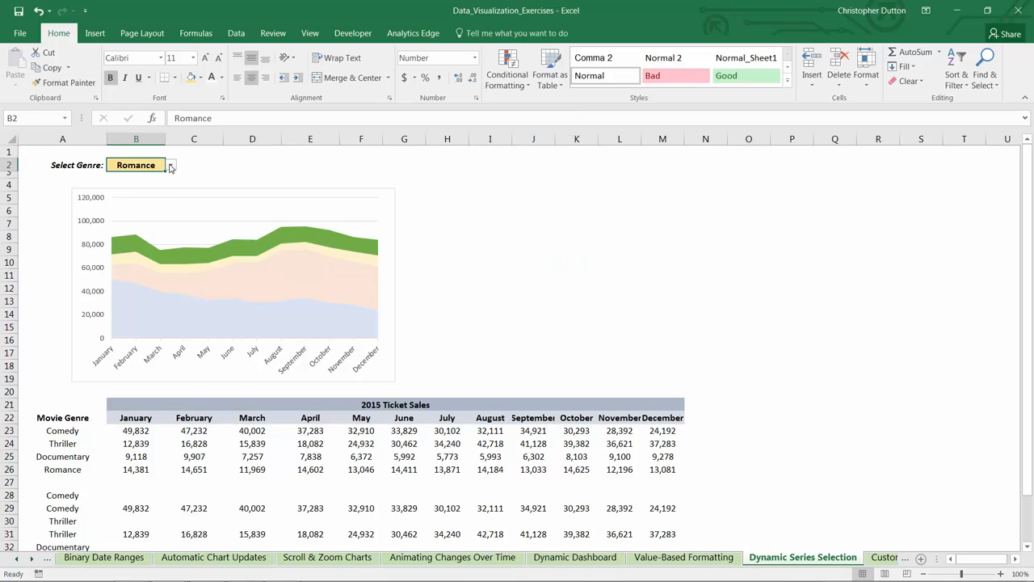
left_click(171, 166)
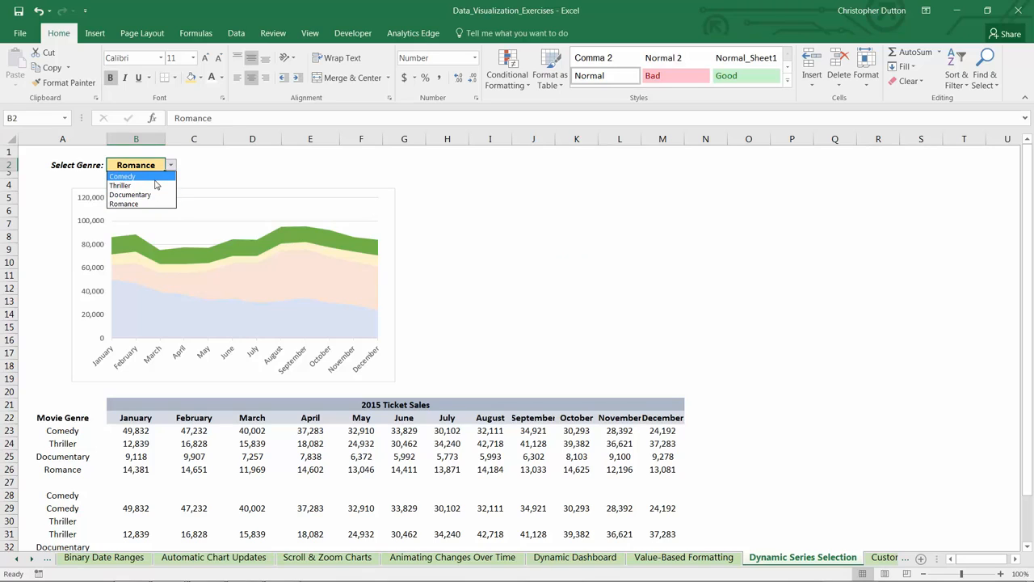
left_click(153, 177)
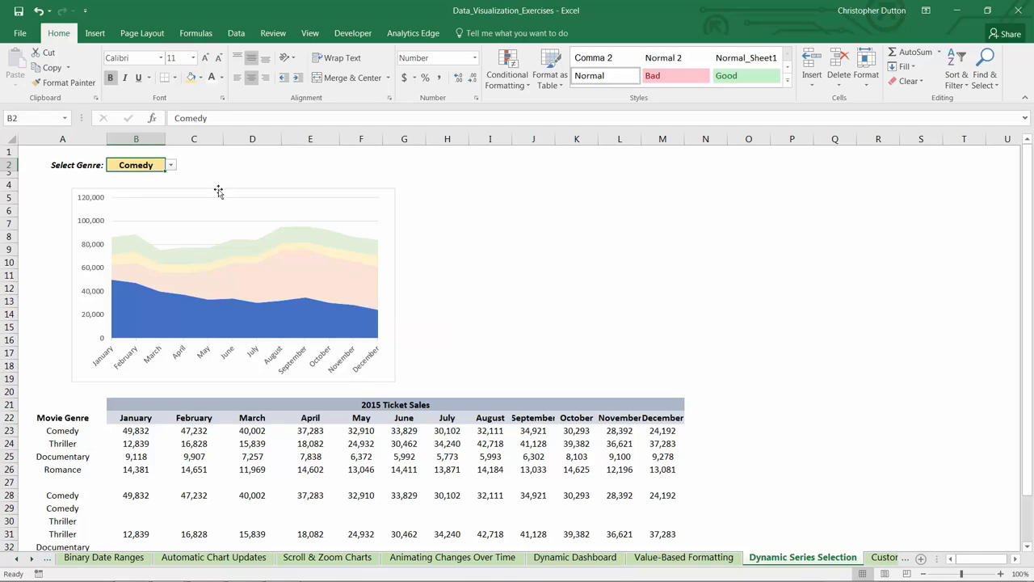
left_click(171, 164)
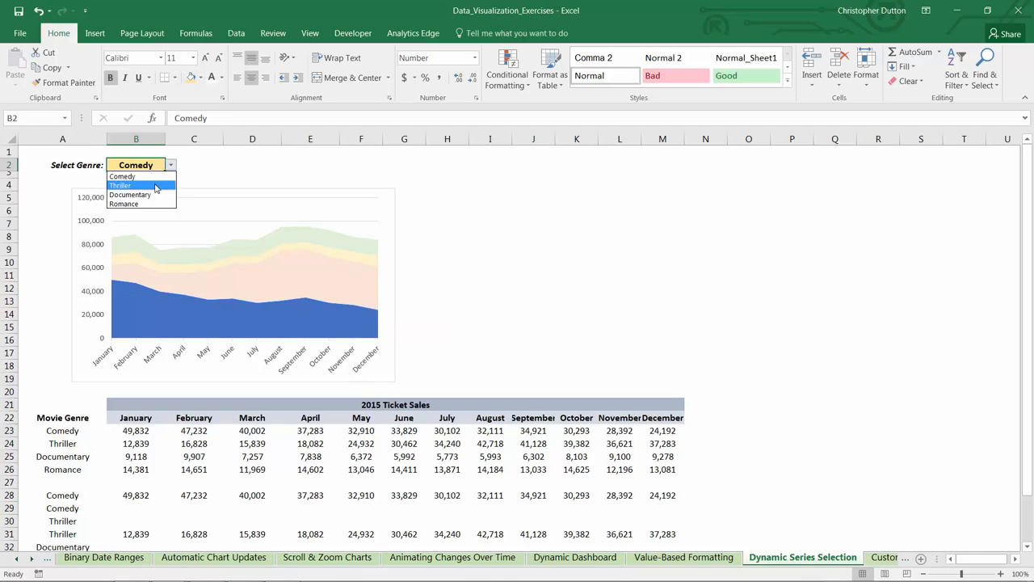
left_click(156, 186)
left_click(171, 165)
left_click(157, 195)
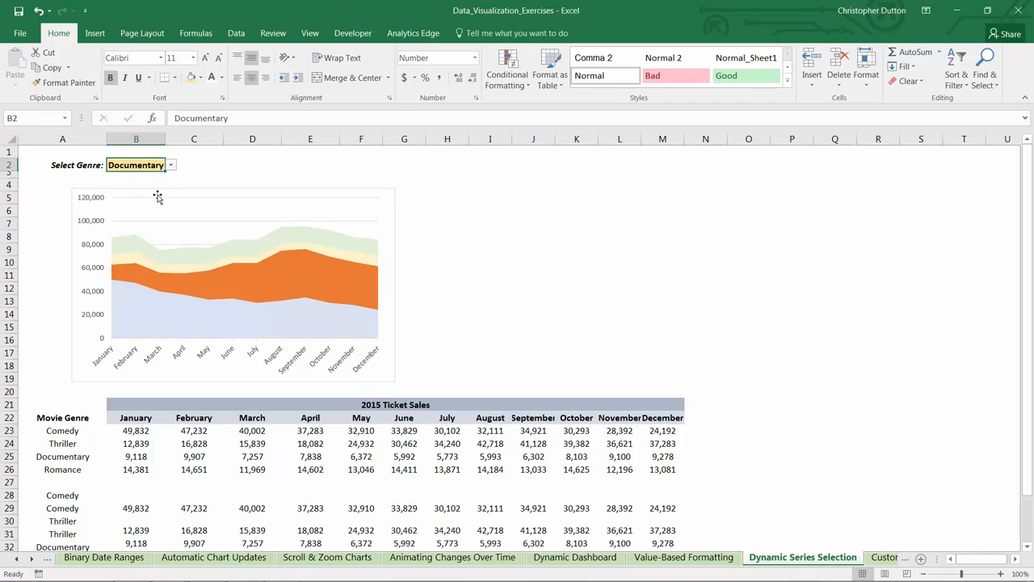
left_click(171, 165)
left_click(159, 203)
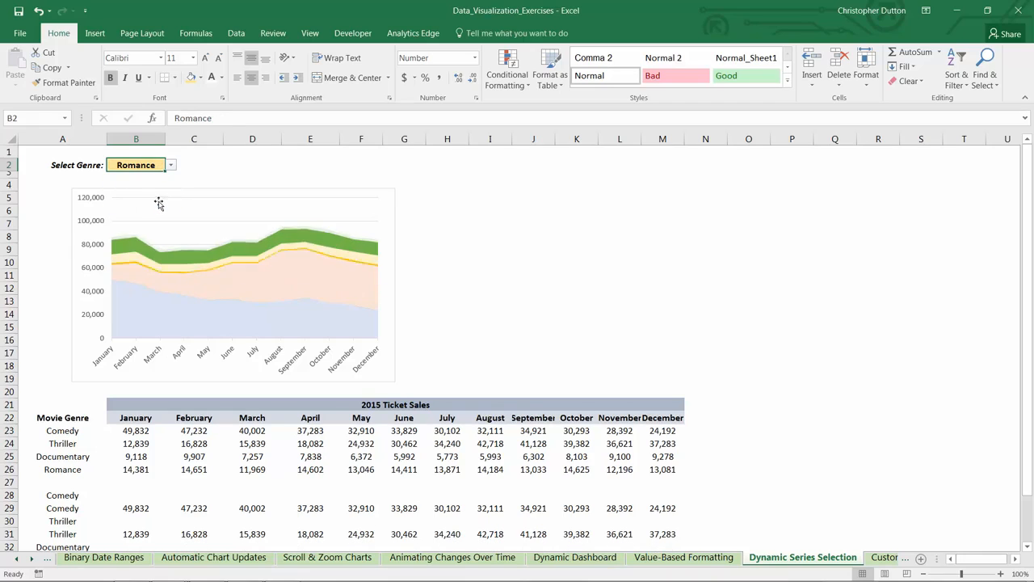
Step: Add a title above the area chart reading "Ticket Sales by Month"
left_click(387, 195)
left_click(505, 12)
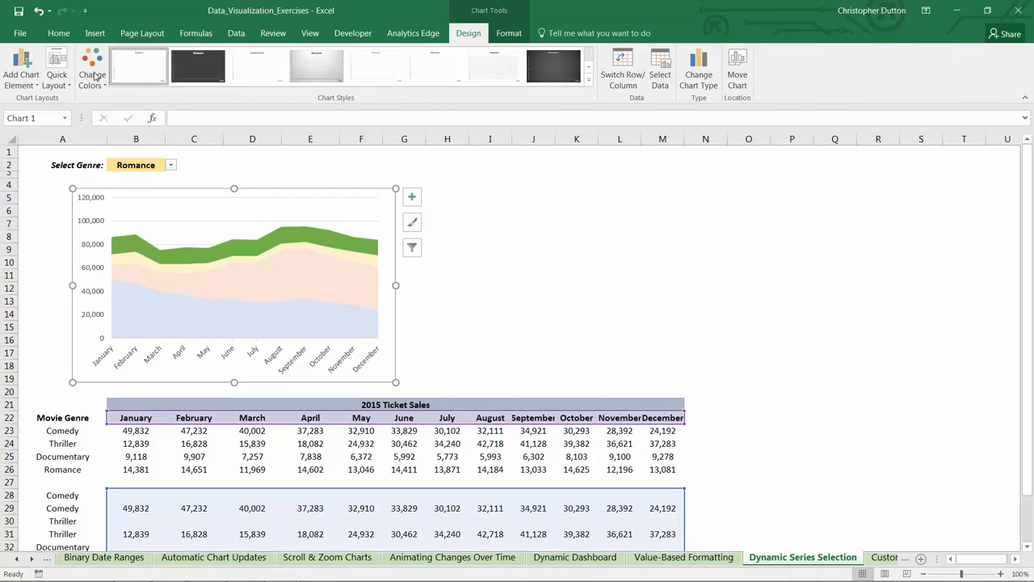
left_click(23, 77)
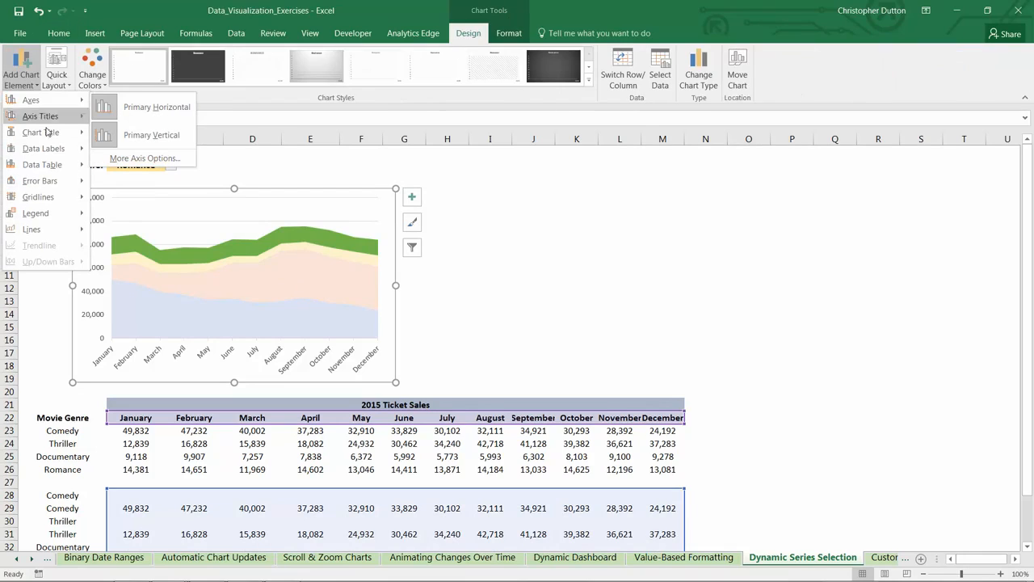
mouse_move(41, 132)
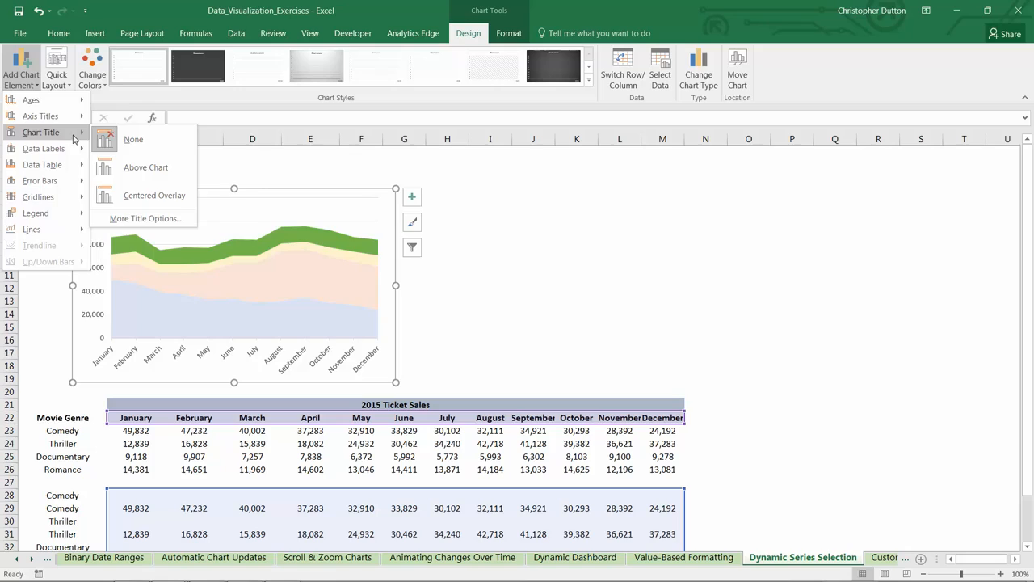
left_click(145, 166)
left_click_drag(208, 202, 282, 203)
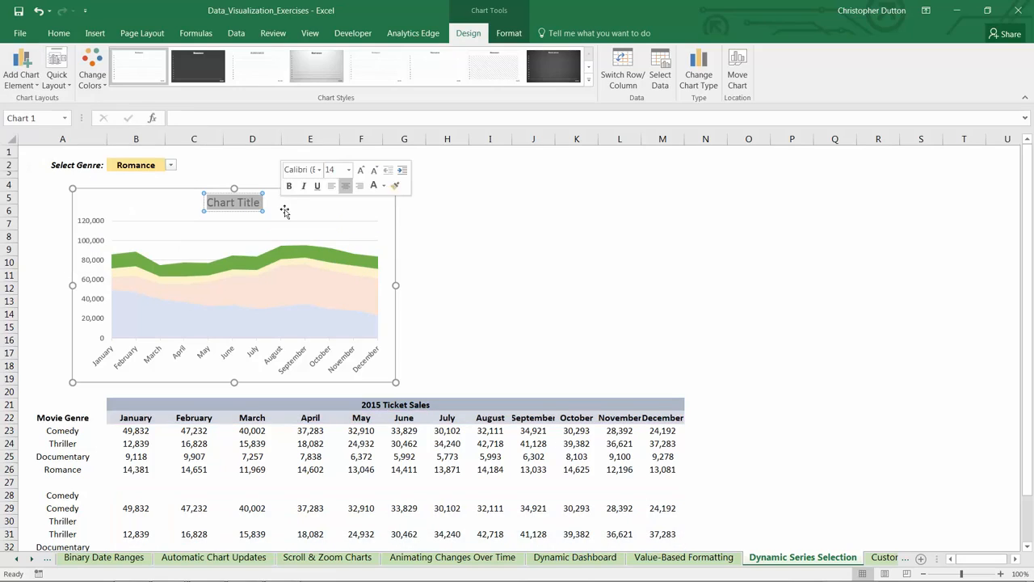
type("Ticket Sales")
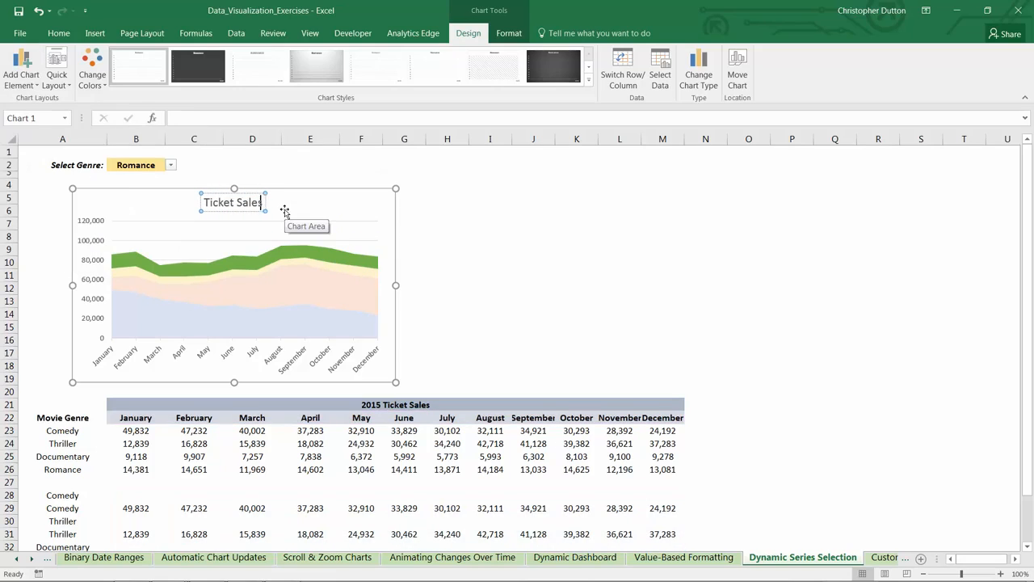
type(" by Month")
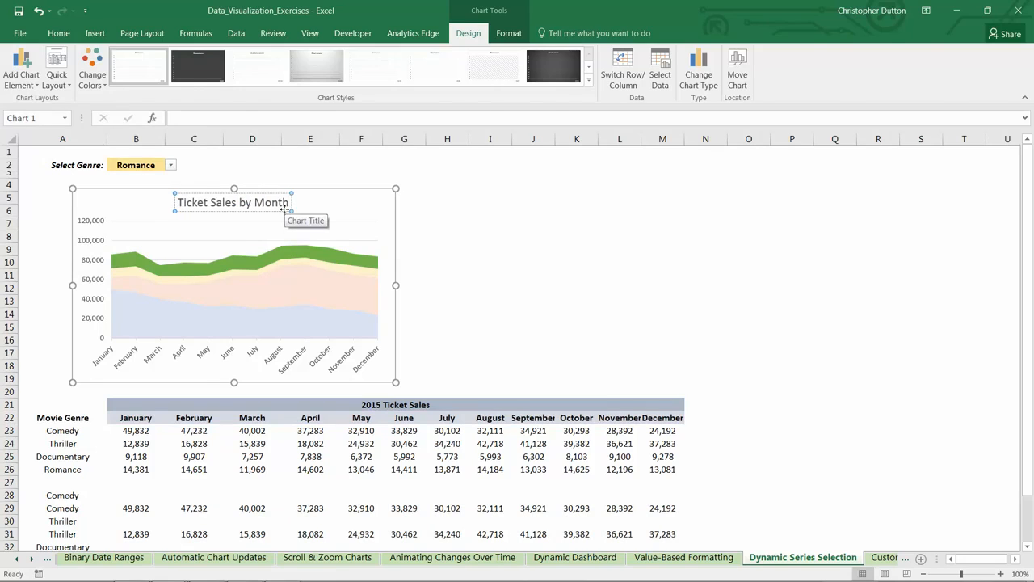
key("Escape")
key("Escape")
Step: Shift the area chart towards column A and place a duplicate beside it, aligned with the original above the data table
left_click_drag(313, 193, 288, 189)
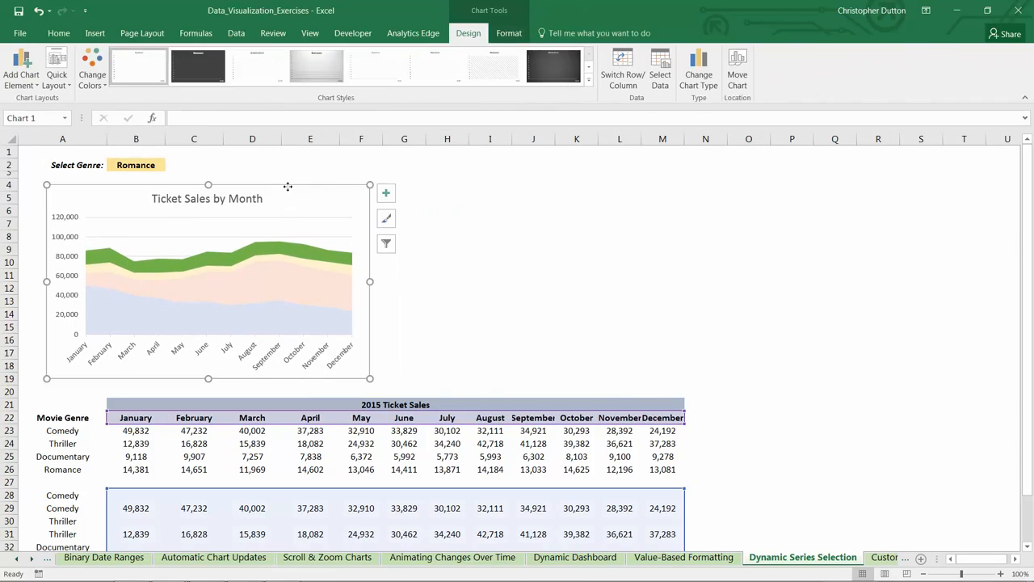
key("ctrl+c")
left_click(418, 185)
key("ctrl+v")
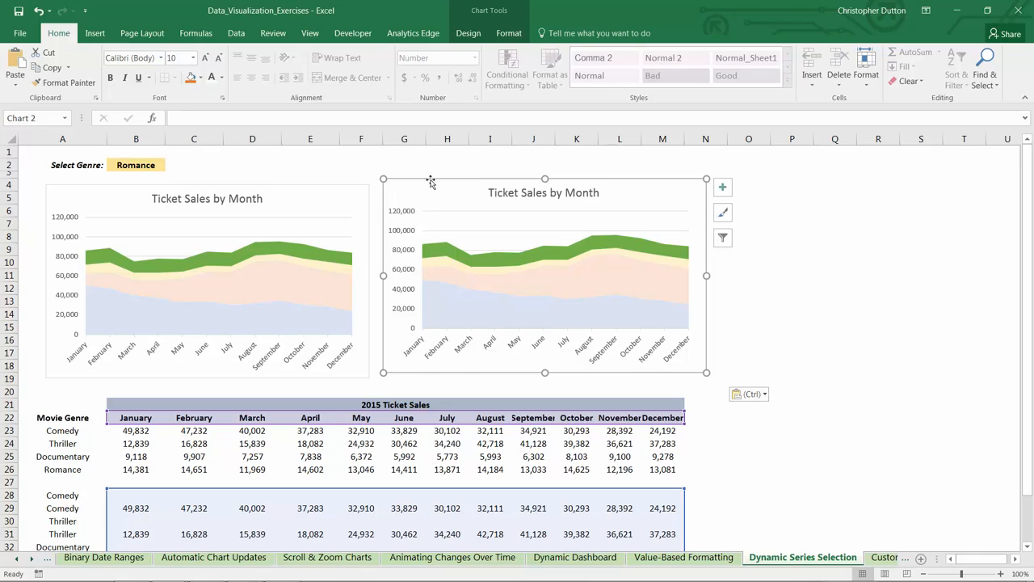
left_click(426, 186)
Step: Change the duplicated chart's type to 100% Stacked Column
left_click(468, 33)
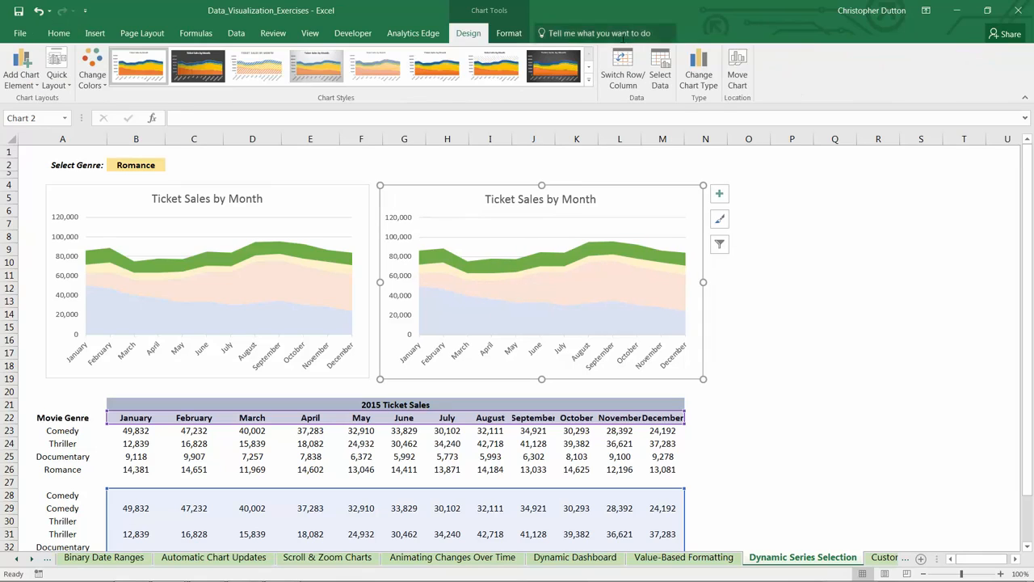
left_click(700, 69)
left_click(334, 126)
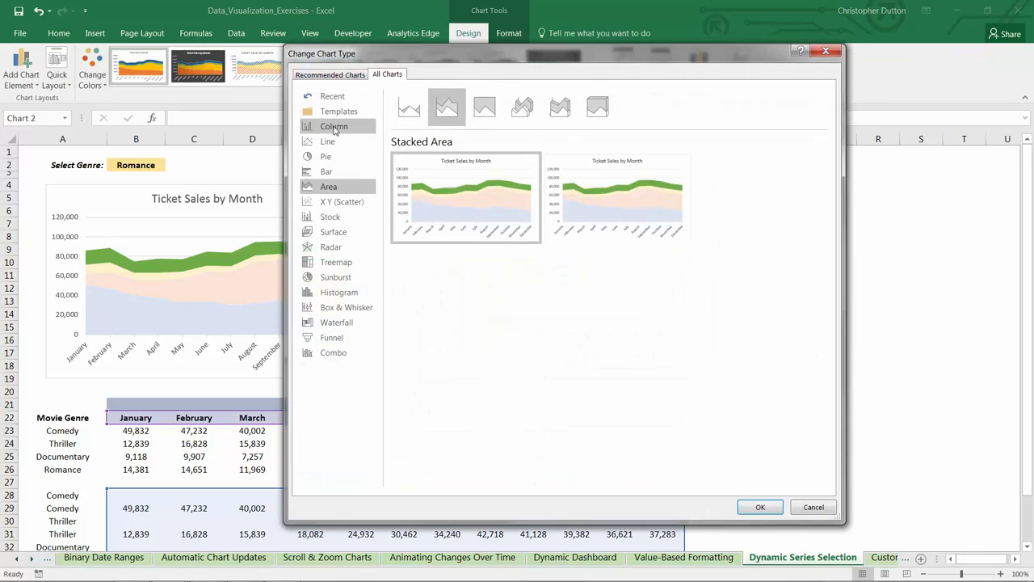
left_click(484, 106)
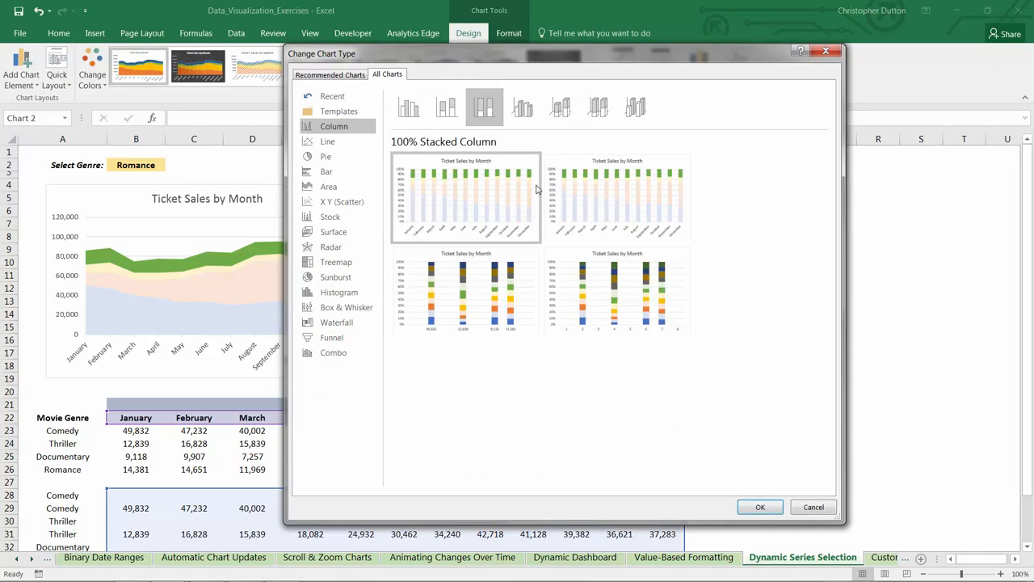
left_click(759, 506)
Step: Set the gap width of the stacked columns to 36%
right_click(611, 283)
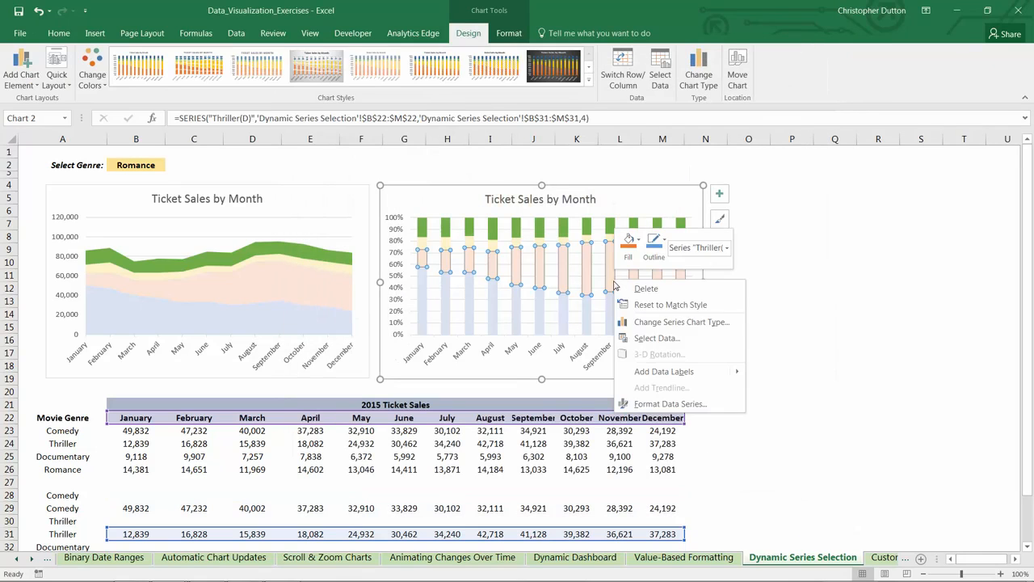
left_click(665, 404)
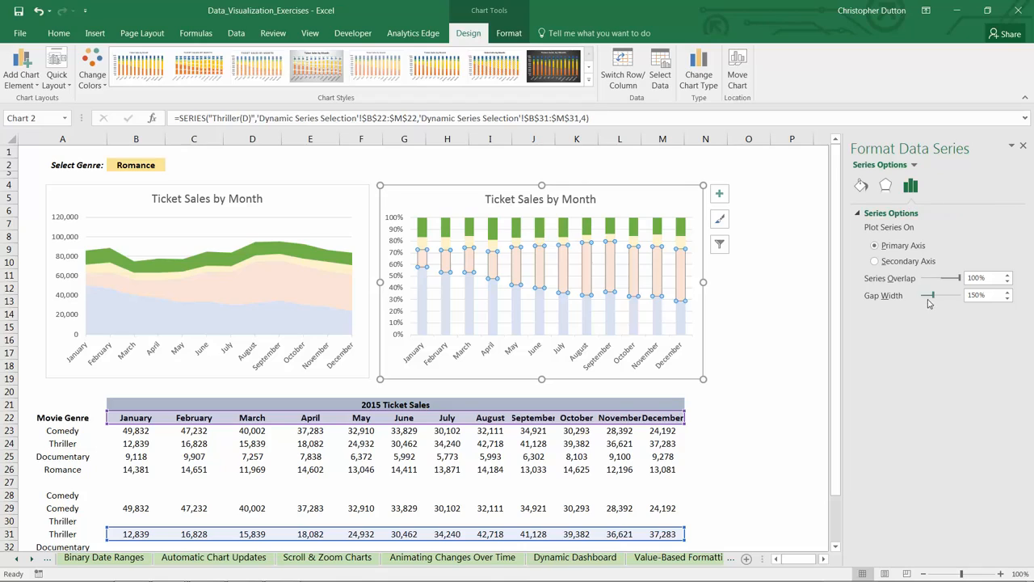
left_click_drag(928, 300, 924, 298)
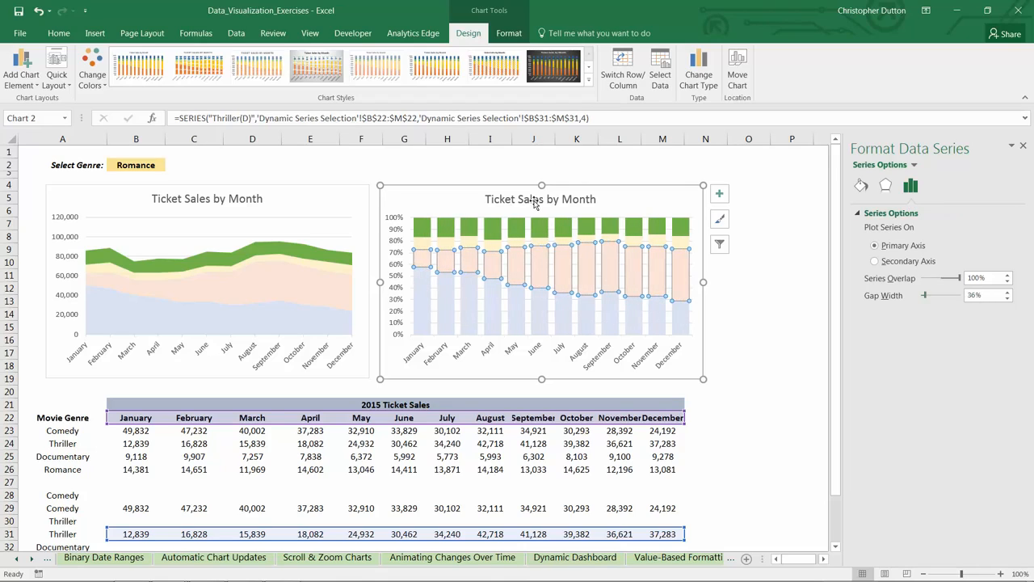
Step: Retitle the column chart "% of Ticket Sales by Month" and close the formatting pane
left_click(497, 200)
left_click(494, 199)
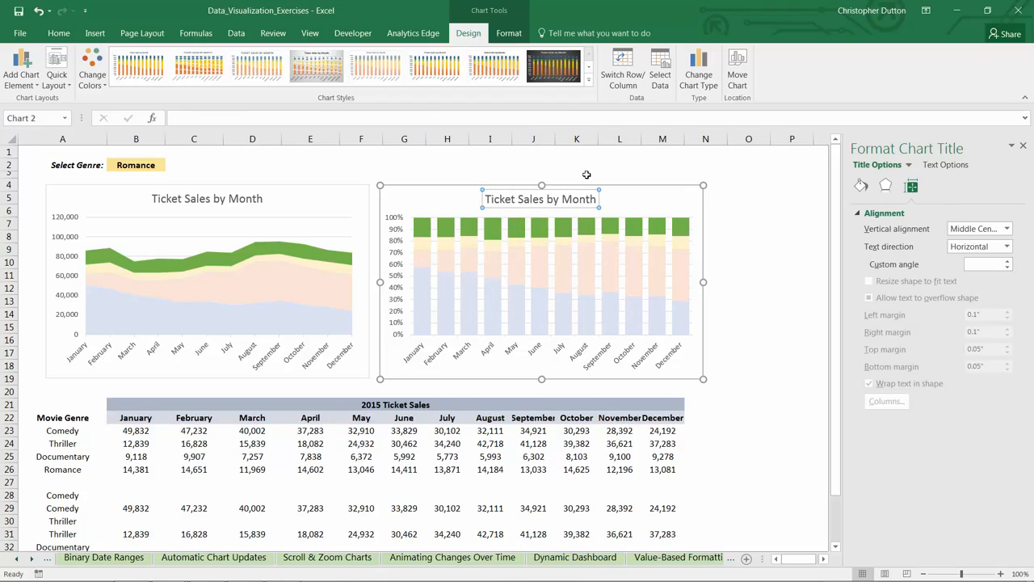
key("Home")
type("%")
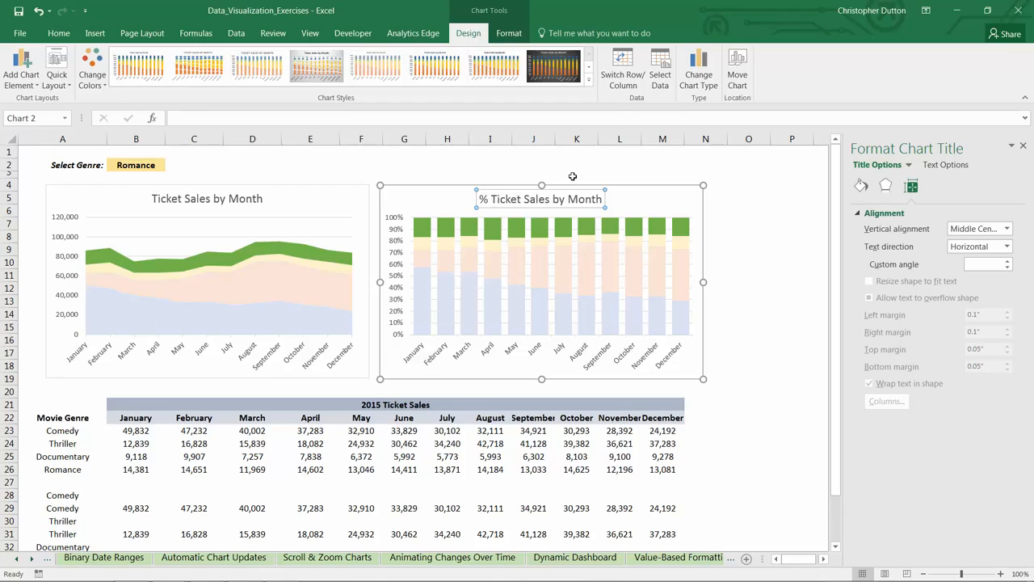
type("of")
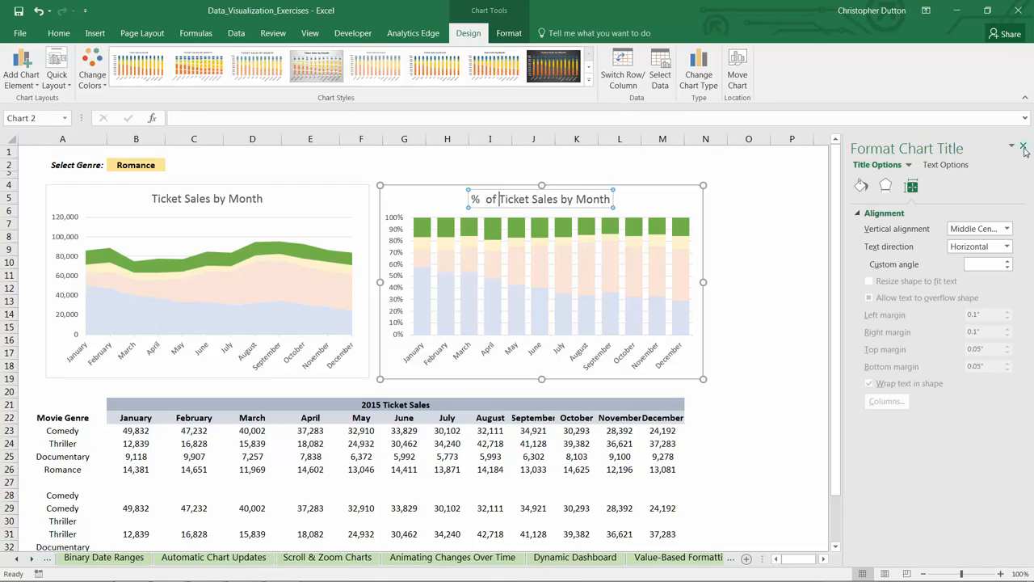
left_click(1024, 148)
left_click(796, 222)
Step: Switch the genre in B2 through Thriller, Comedy, Thriller and Documentary to check the highlighting in both charts
left_click(166, 167)
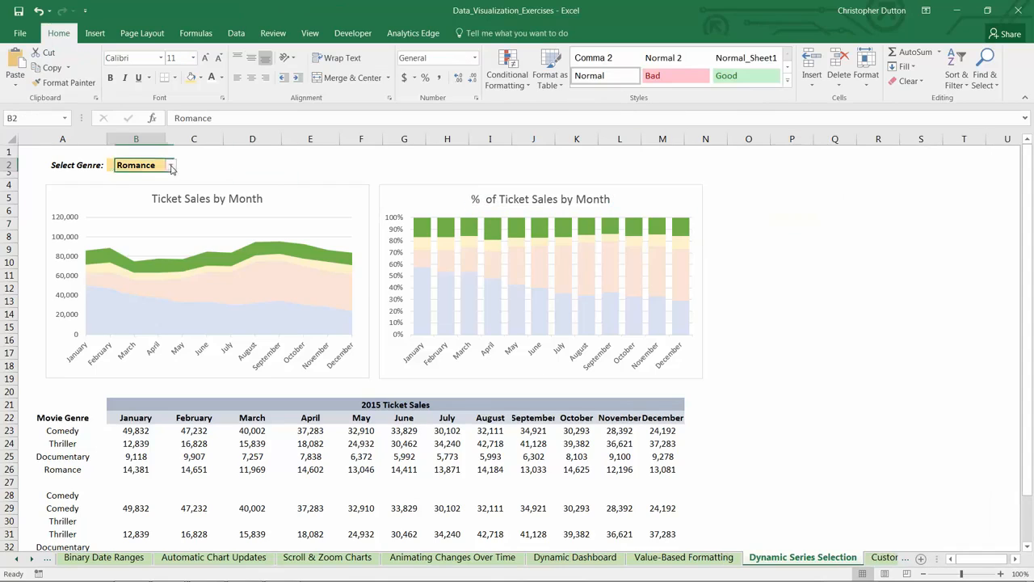
left_click(171, 165)
left_click(147, 186)
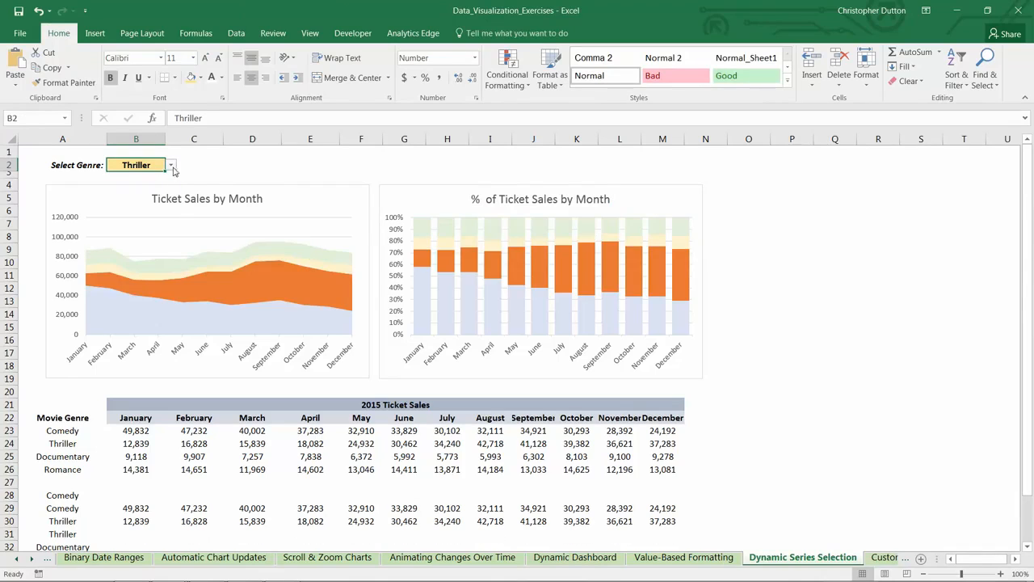
left_click(172, 165)
left_click(125, 176)
left_click(171, 165)
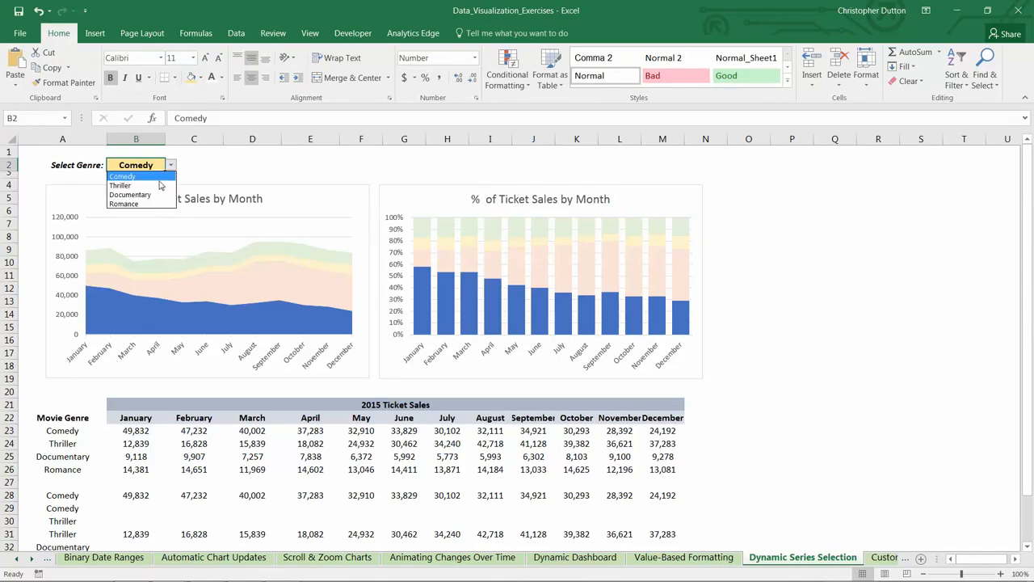
left_click(160, 185)
left_click(172, 165)
left_click(129, 195)
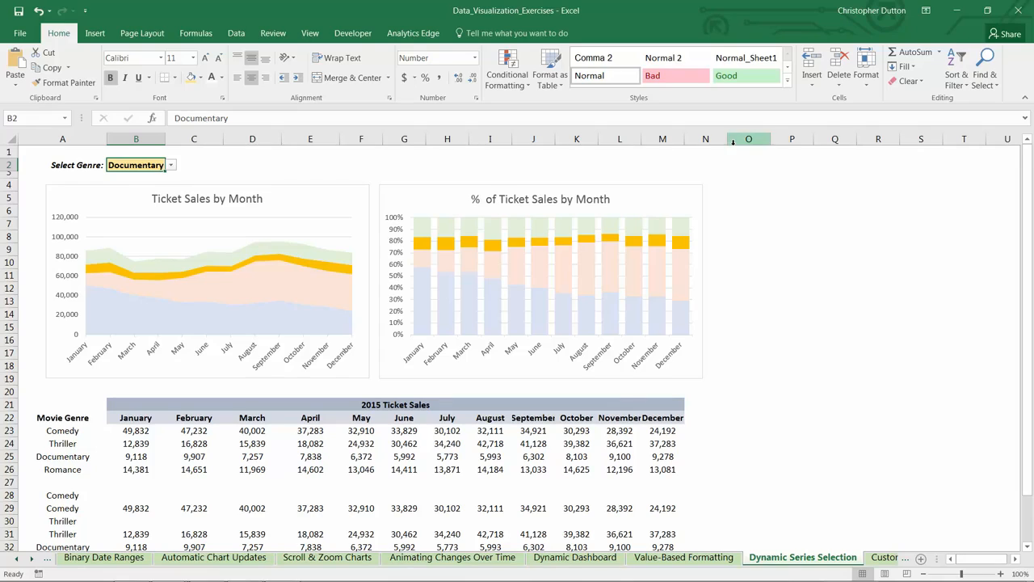